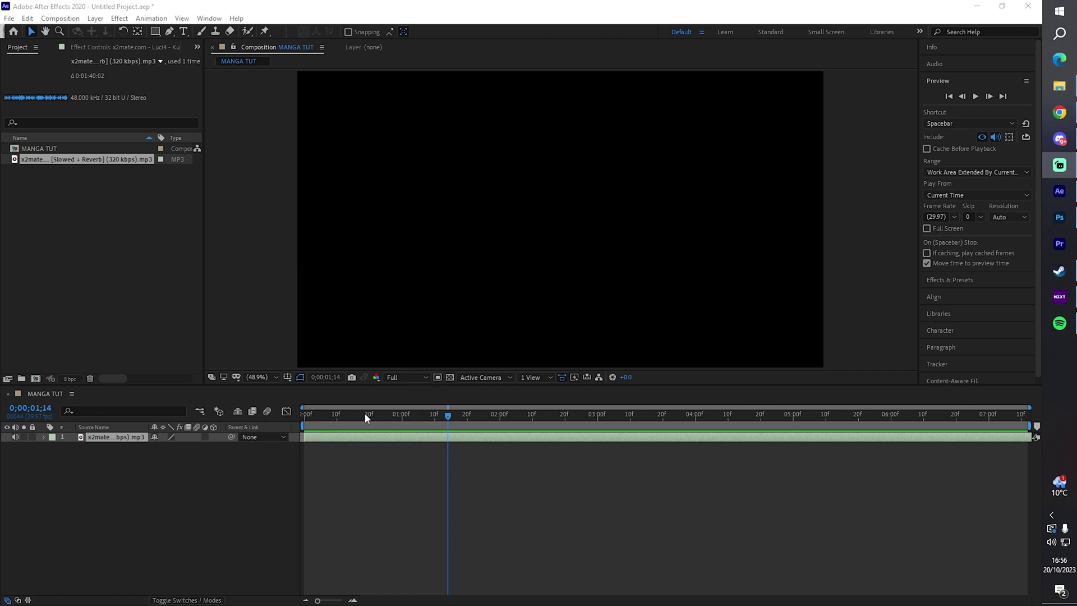
# Step: Switch to Photoshop and compare the full character with the base artwork alone by showing and hiding all the hair layers
pyautogui.click(1058, 217)
pyautogui.click(840, 489)
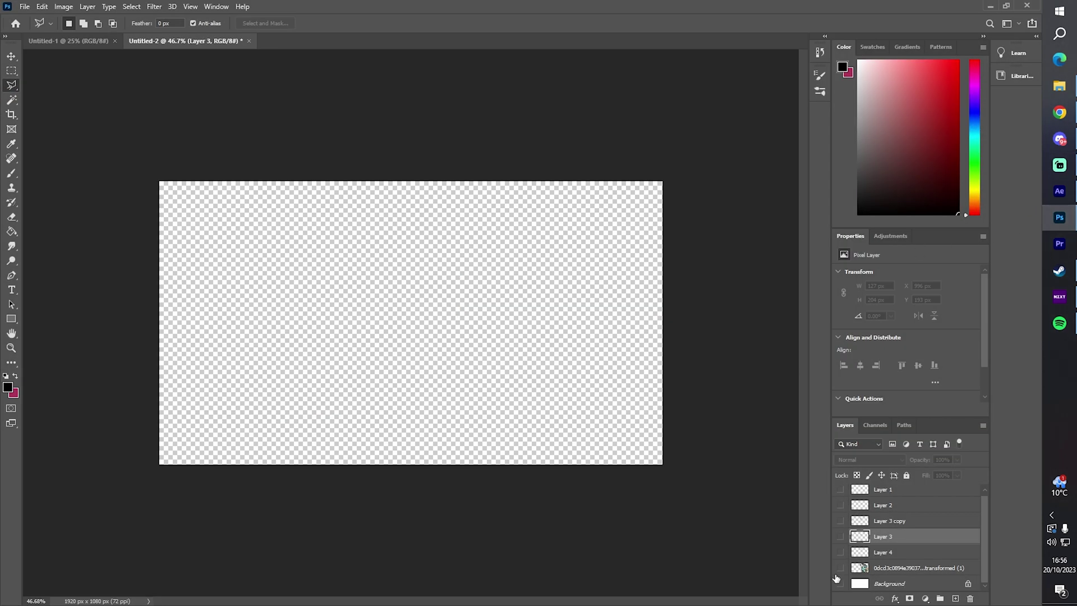
pyautogui.moveTo(839, 568); pyautogui.dragTo(840, 489)
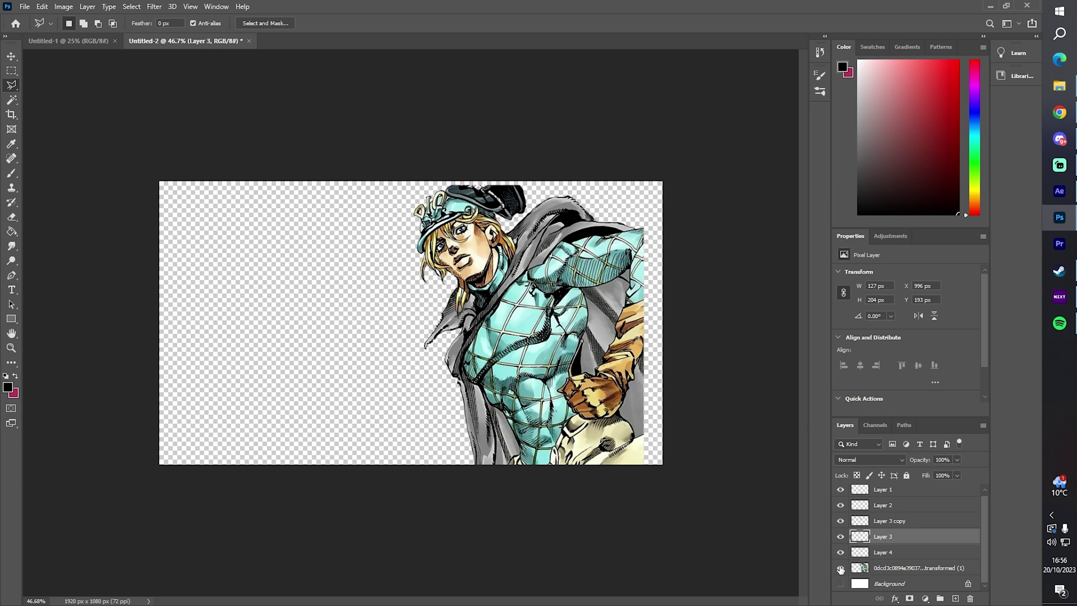
pyautogui.moveTo(840, 551); pyautogui.dragTo(839, 485)
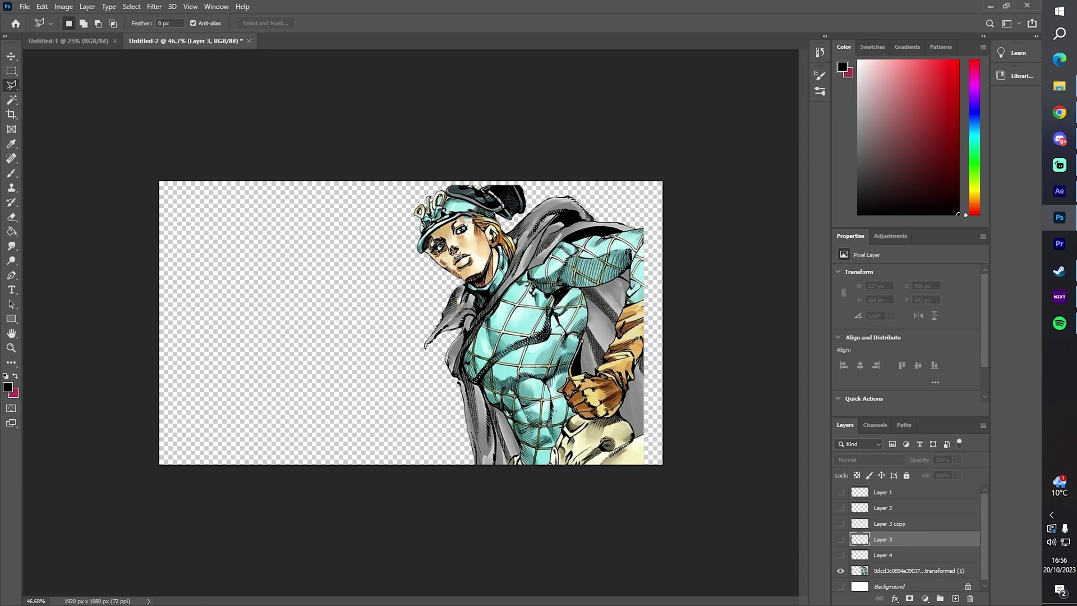
pyautogui.scroll(8, 470, 234)
pyautogui.scroll(-5, 482, 247)
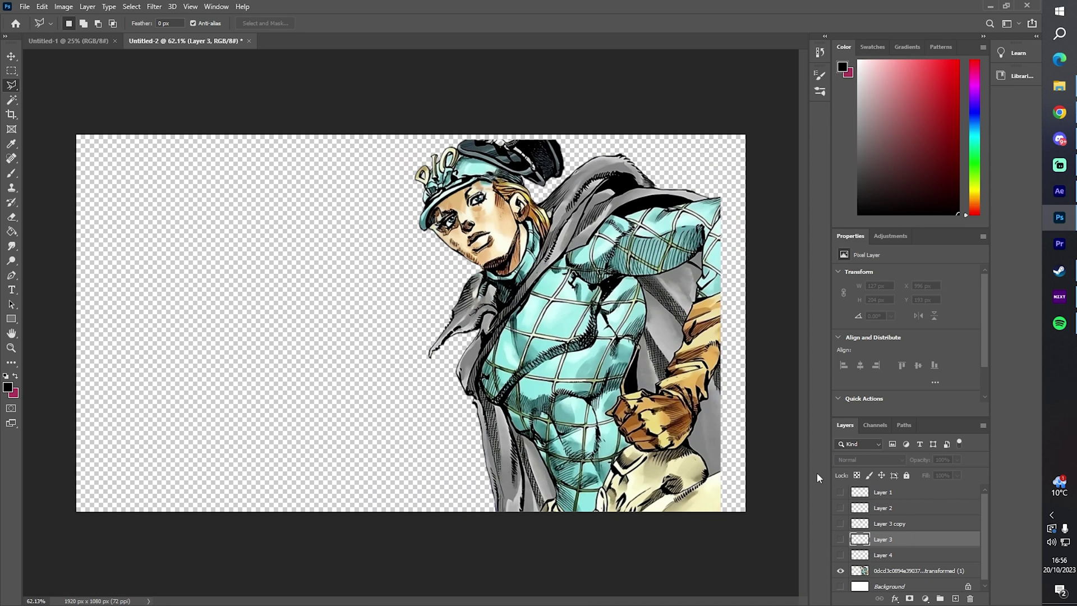
# Step: Hide the character base layer and view the hair cut-outs on Layer 4, Layer 3 and Layer 3 copy one at a time
pyautogui.click(841, 570)
pyautogui.click(840, 555)
pyautogui.click(840, 554)
pyautogui.click(840, 539)
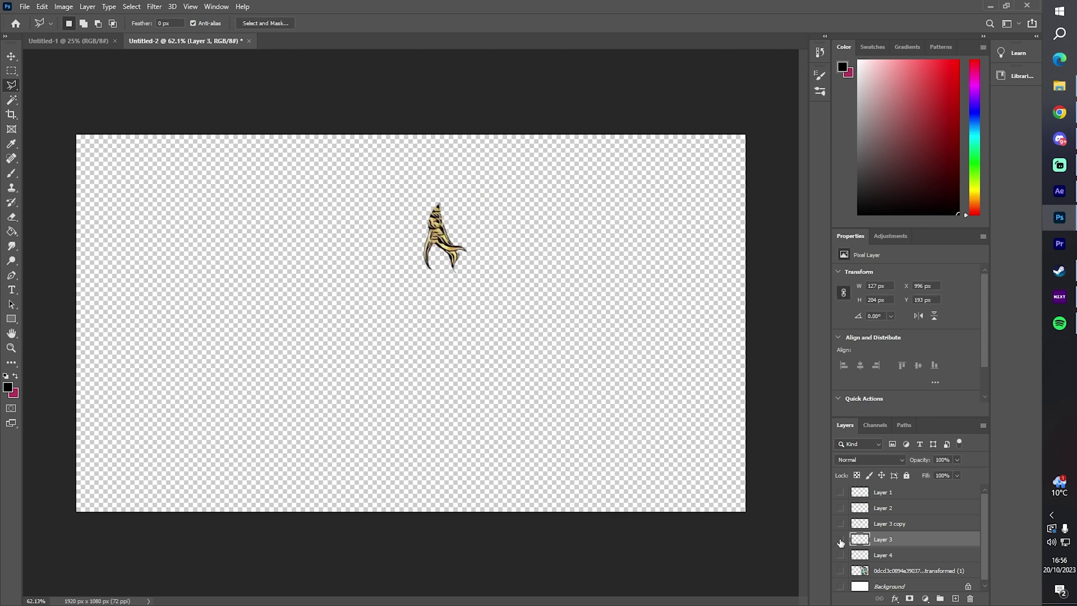
pyautogui.click(840, 539)
pyautogui.click(839, 525)
pyautogui.click(840, 525)
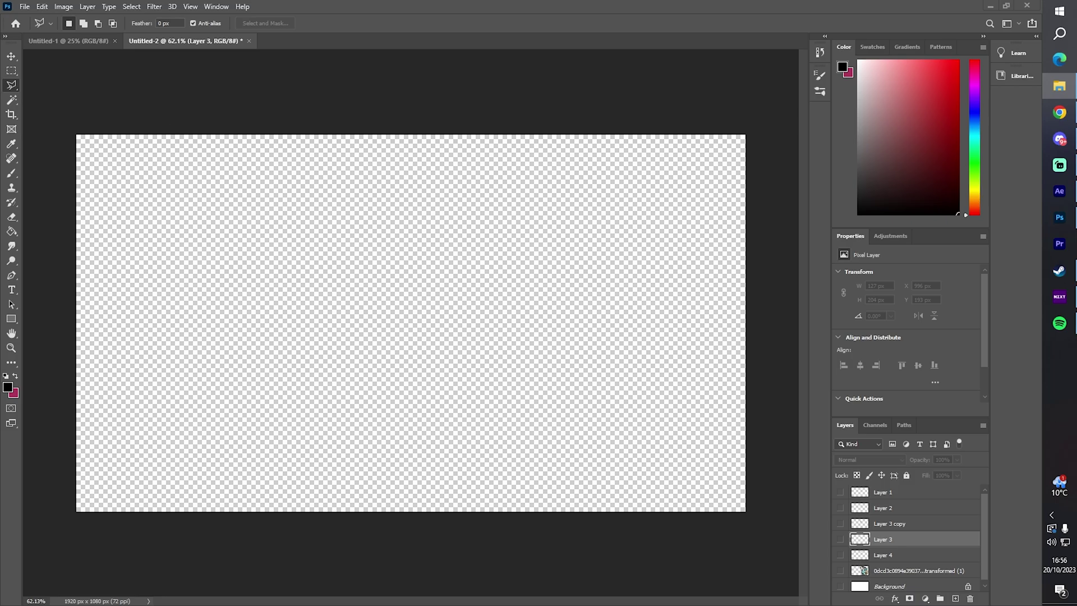
# Step: Switch to After Effects and add Base.png and hair 1.png through hair 5.png from the file folder to the MANGA TUT composition at time zero
pyautogui.moveTo(0, 97); pyautogui.dragTo(0, 132)
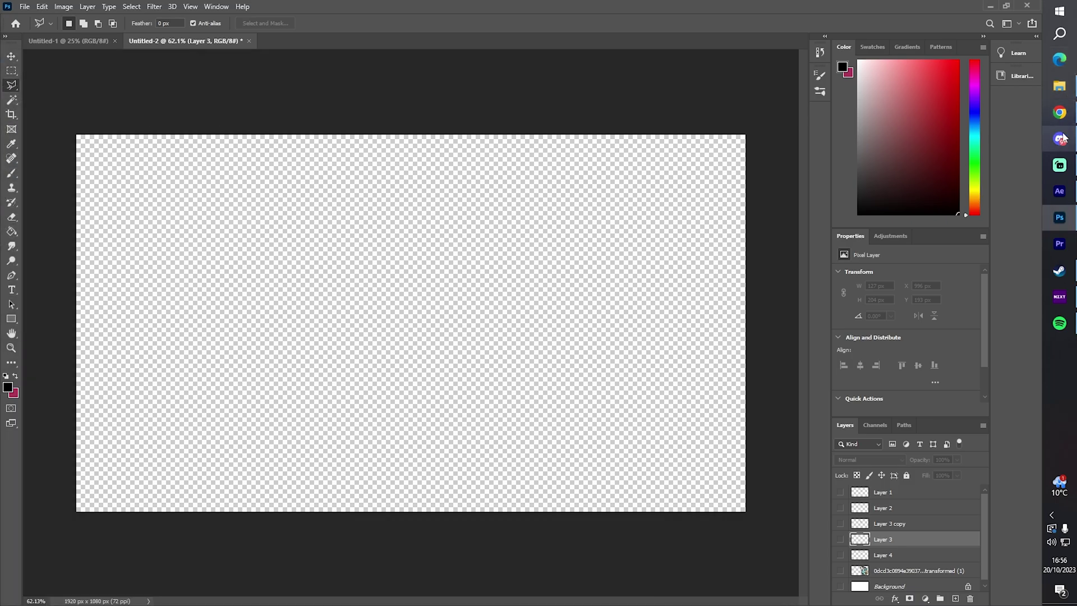
pyautogui.click(1061, 193)
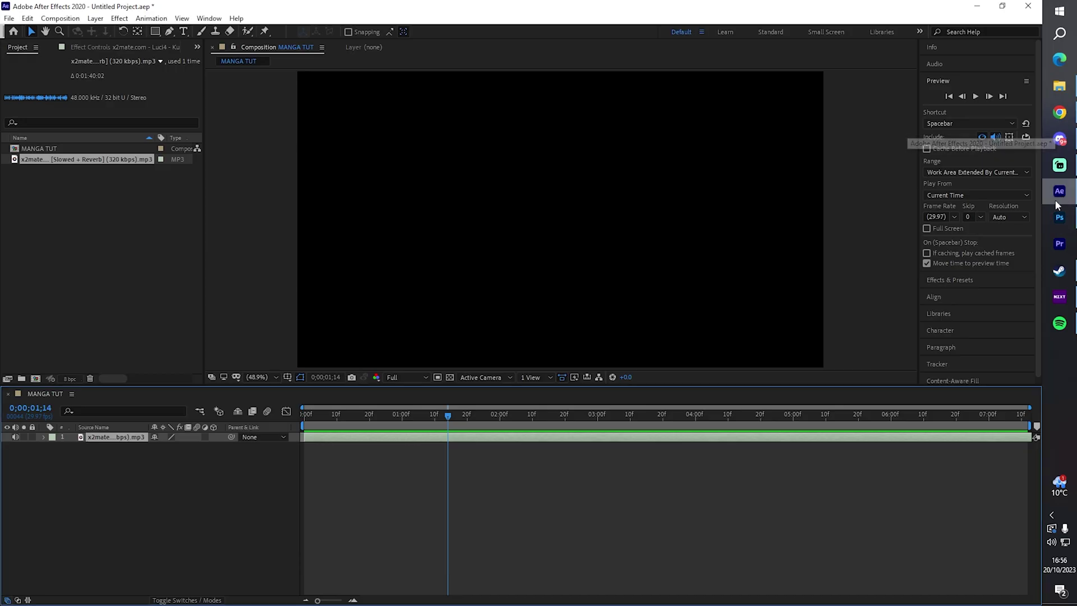
pyautogui.moveTo(318, 416); pyautogui.dragTo(177, 398)
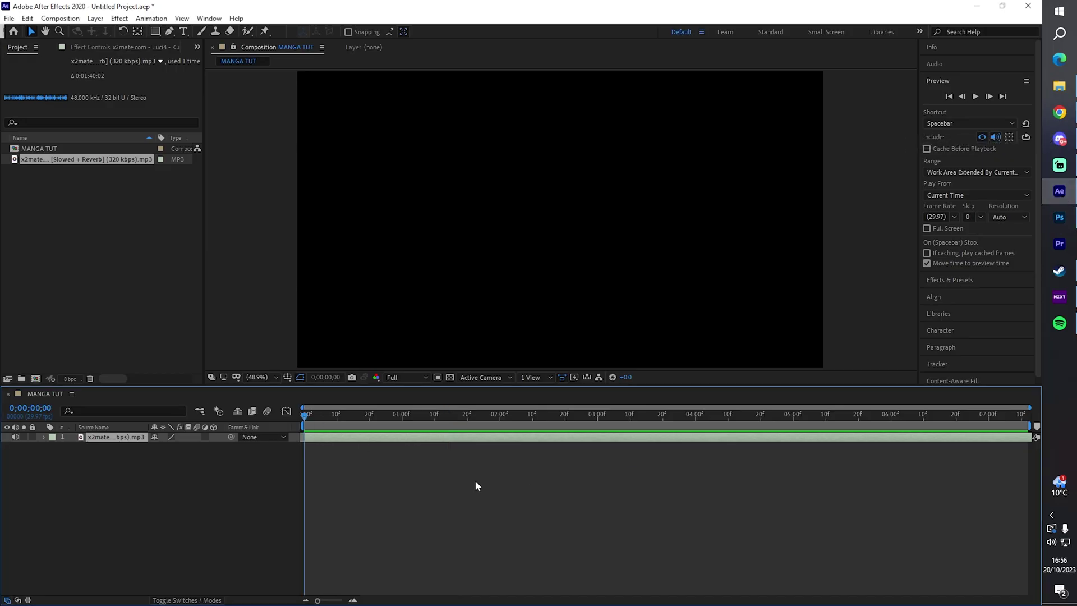
pyautogui.click(1047, 84)
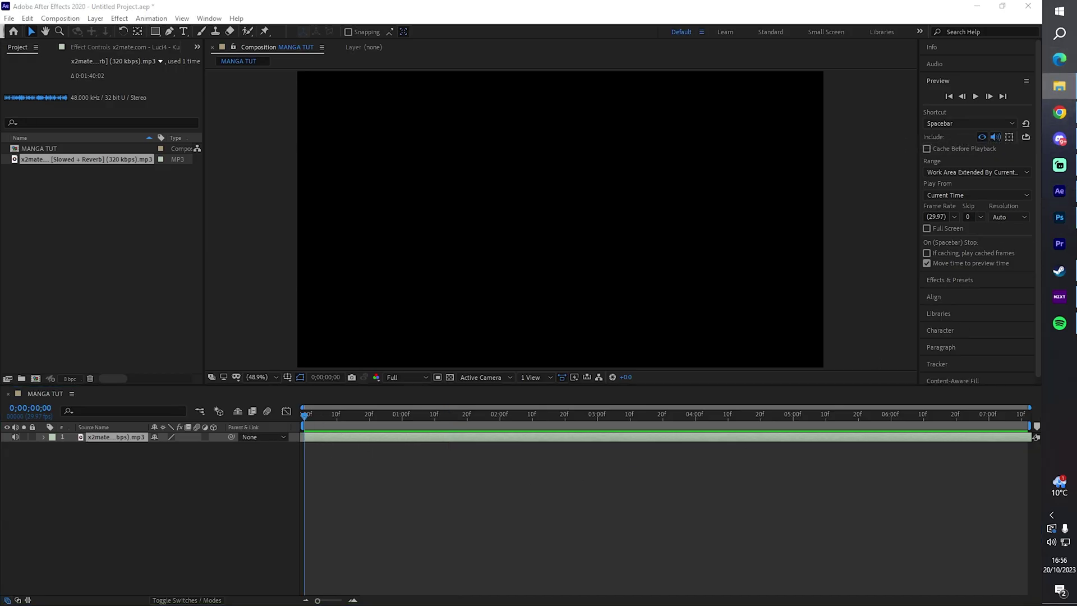
pyautogui.moveTo(0, 533); pyautogui.dragTo(112, 539)
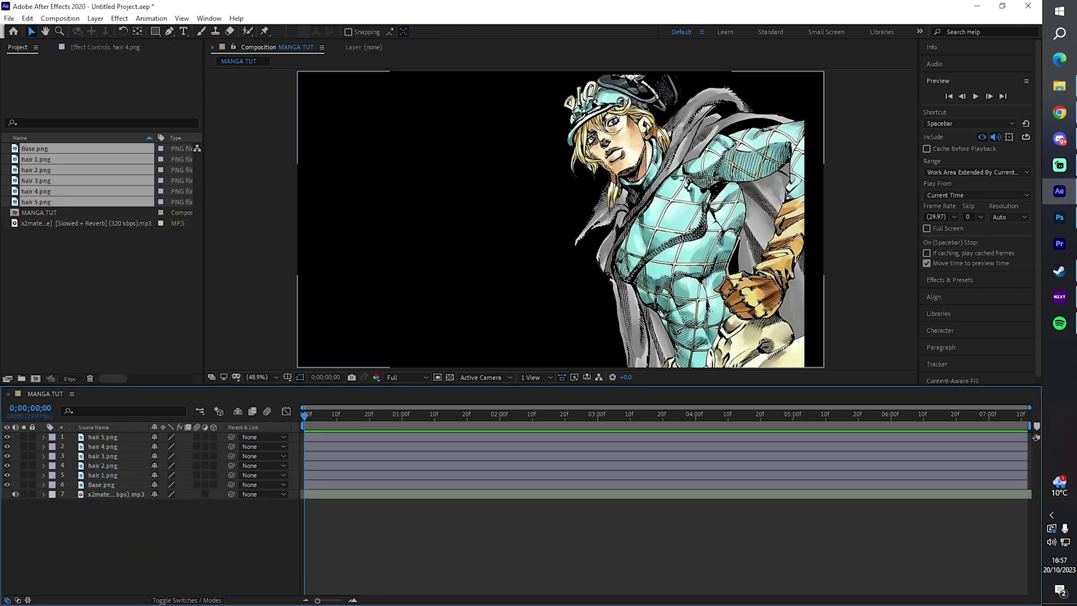
# Step: Isolate the hair 1.png layer by hiding hair 2.png through hair 5.png and Base.png
pyautogui.scroll(4, 652, 90)
pyautogui.scroll(-3, 624, 113)
pyautogui.scroll(1, 611, 126)
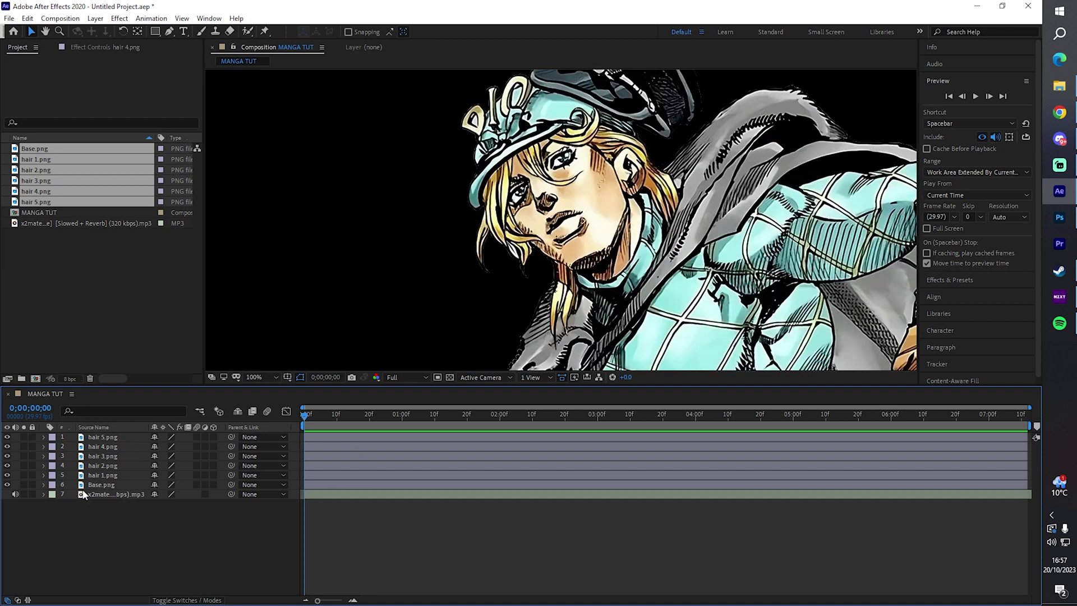
pyautogui.moveTo(8, 475)
pyautogui.mouseDown()
pyautogui.moveTo(7, 435)
pyautogui.moveTo(6, 474)
pyautogui.mouseUp()
pyautogui.click(7, 474)
pyautogui.click(95, 476)
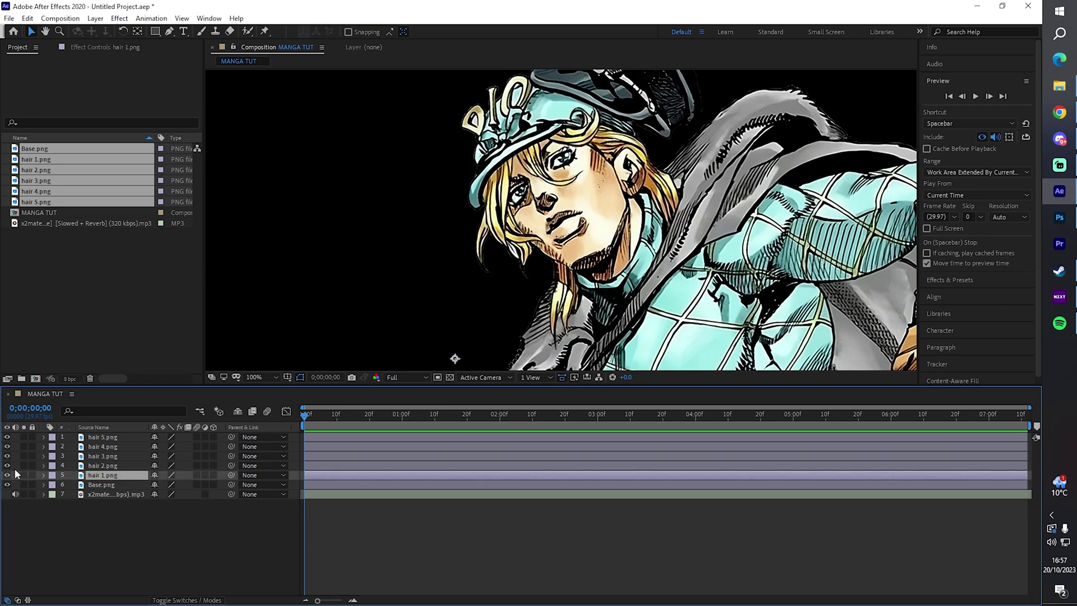
pyautogui.moveTo(7, 465); pyautogui.dragTo(7, 436)
pyautogui.click(147, 543)
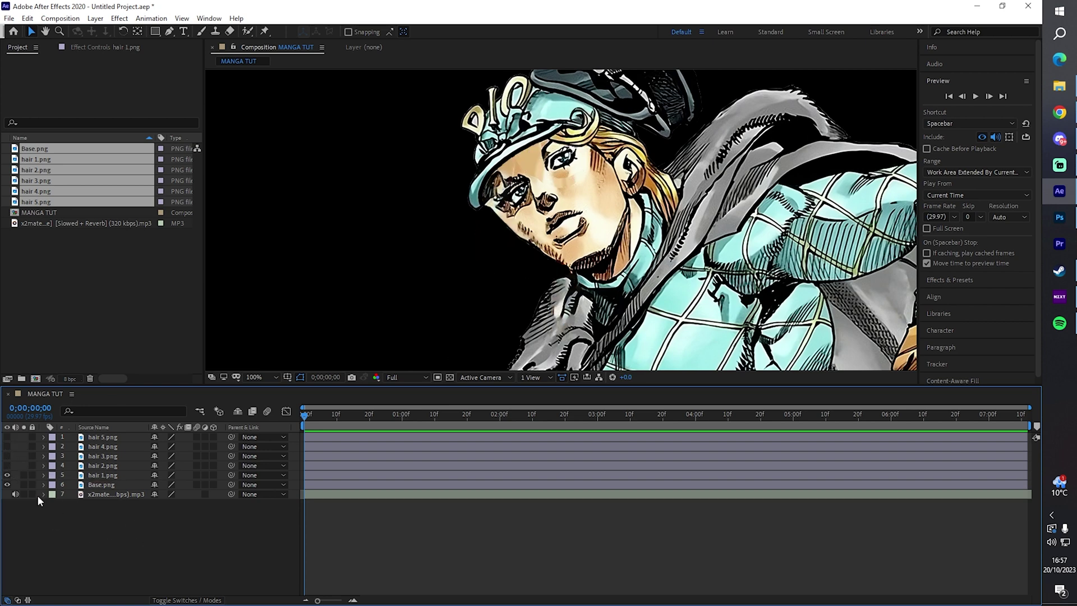
pyautogui.click(6, 485)
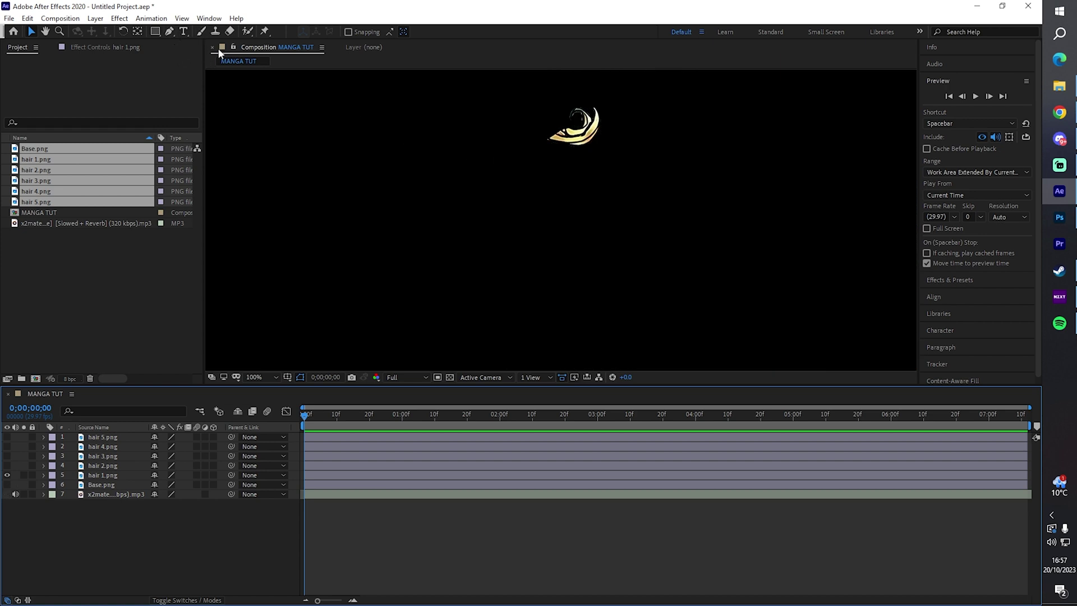
# Step: Place three Puppet Position pins along the hair 1.png strand: at one end, in the middle and at the upper tip
pyautogui.click(113, 474)
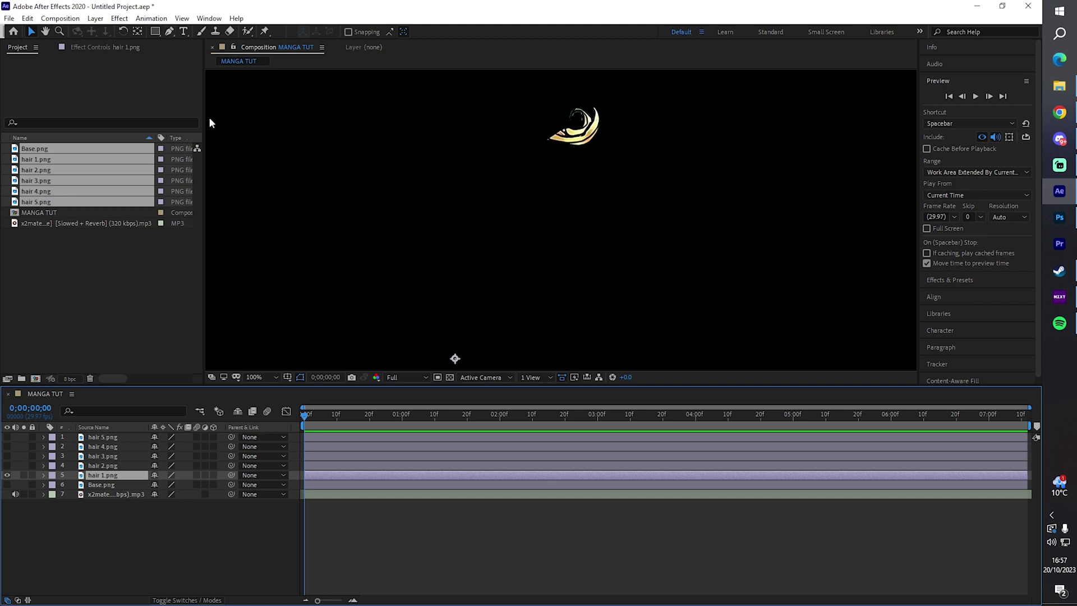
pyautogui.click(264, 31)
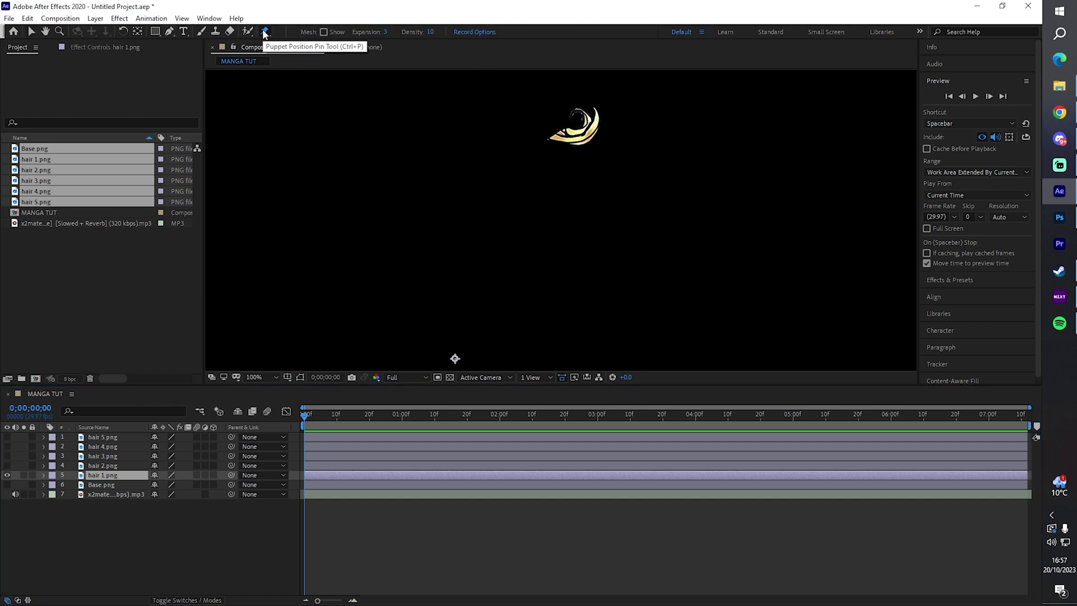
pyautogui.click(557, 134)
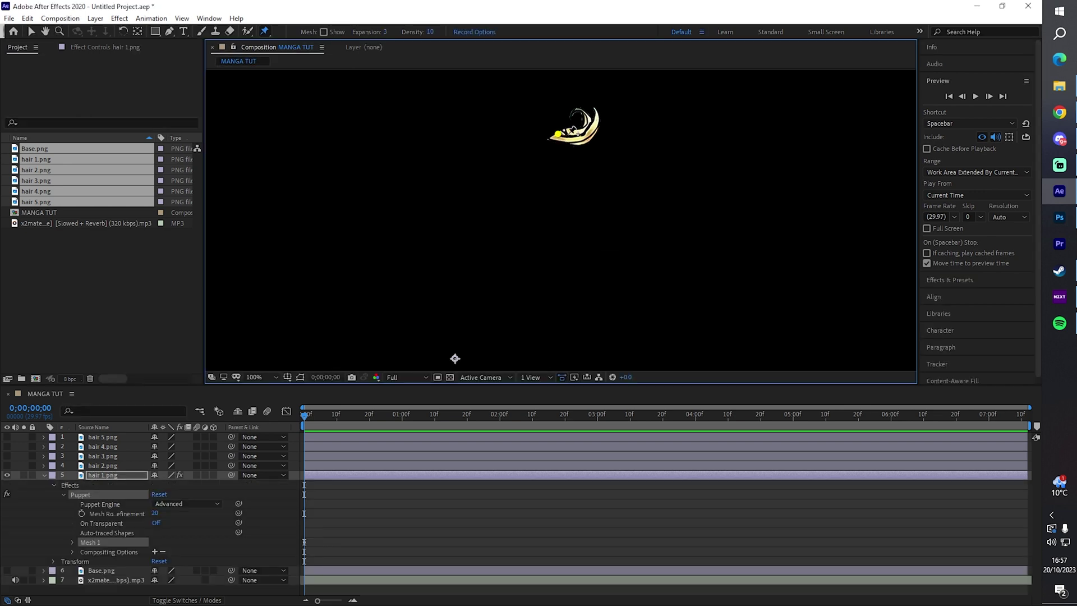
pyautogui.click(583, 132)
pyautogui.click(596, 108)
# Step: Run the AFPHairRig_03_51 (1) script on the hair 1.png layer, applying it to the puppet pins
pyautogui.click(9, 18)
pyautogui.moveTo(146, 310)
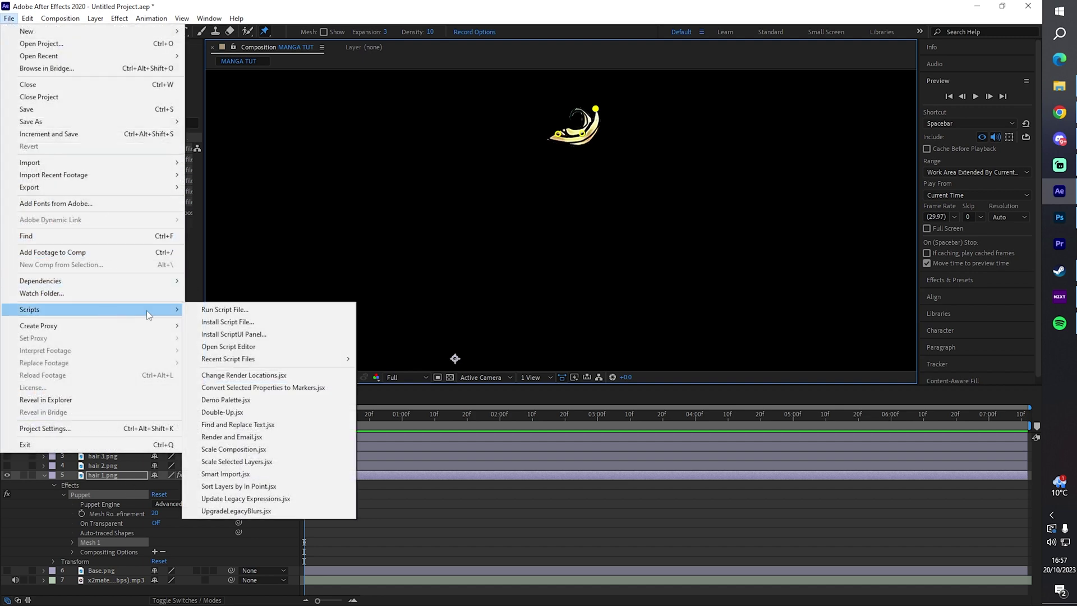
pyautogui.click(205, 307)
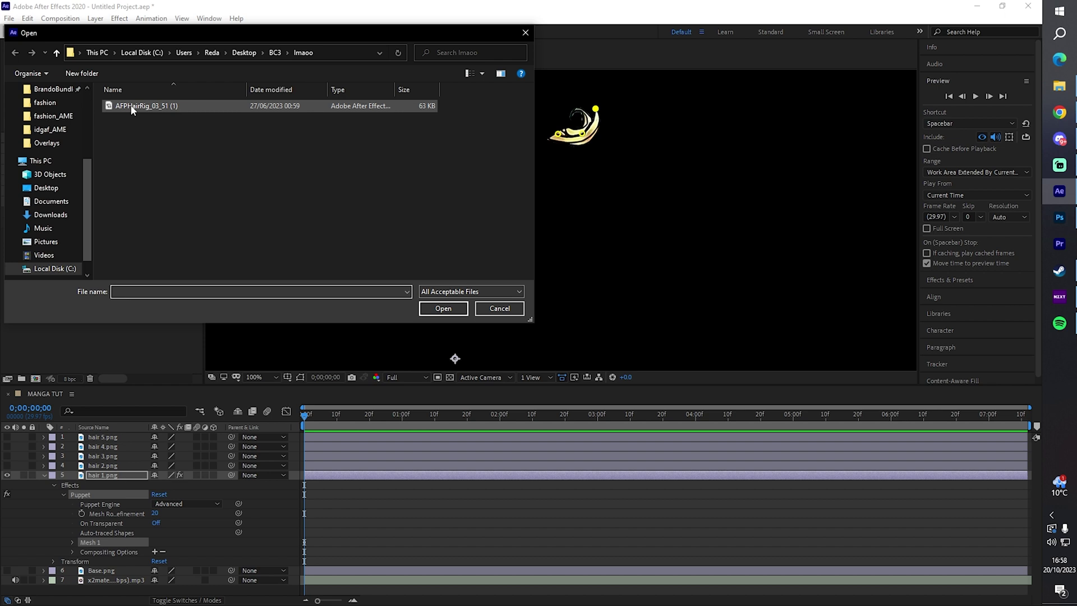
pyautogui.doubleClick(132, 106)
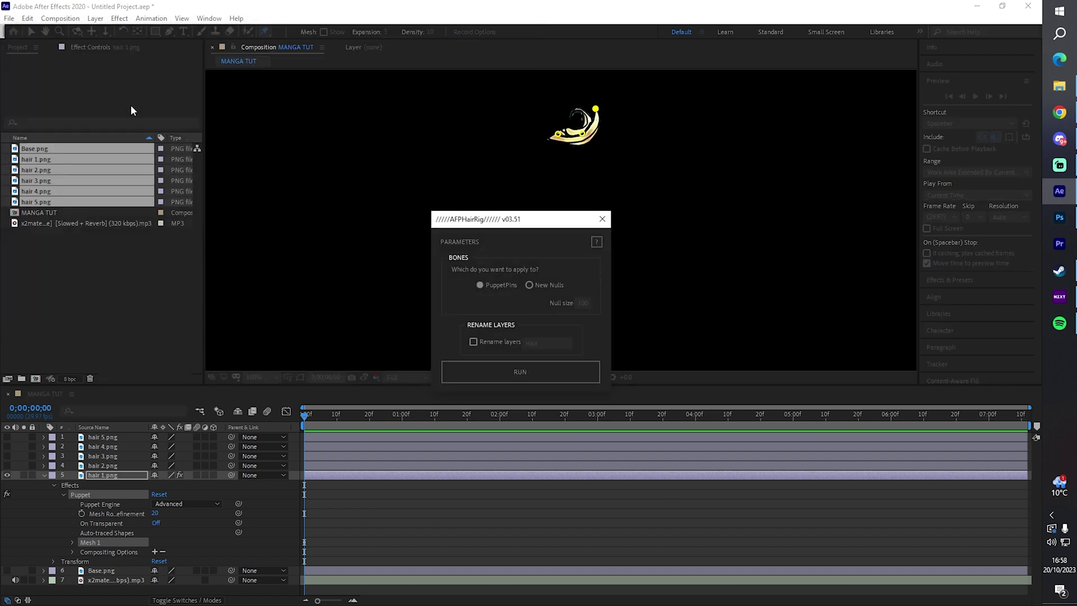
pyautogui.click(499, 368)
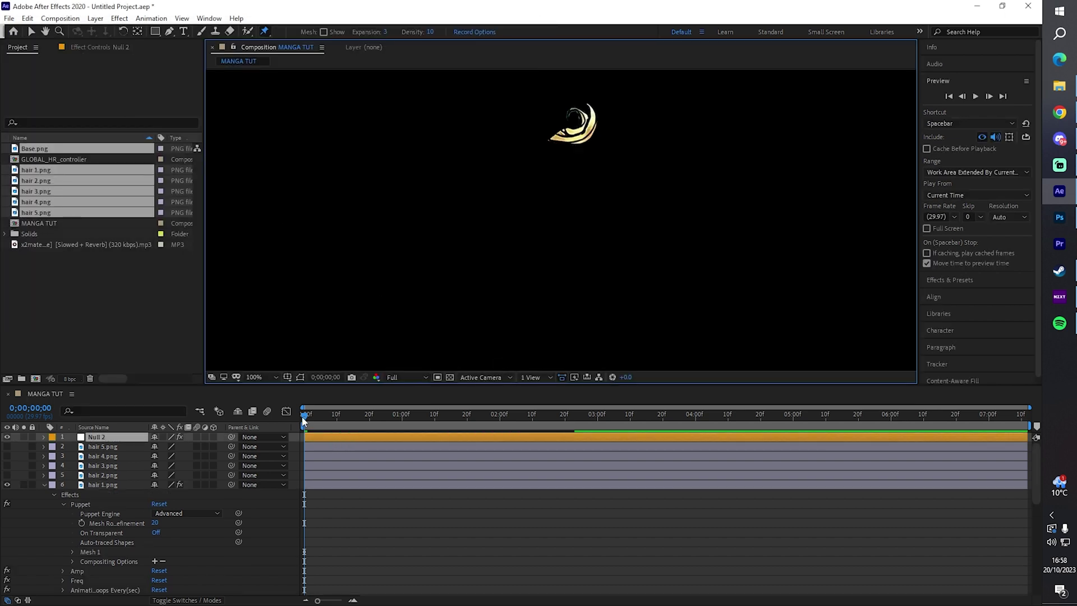
# Step: Preview the hair 1.png sway animation from the start of the composition, adjusting the system sound between playbacks
pyautogui.click(303, 421)
pyautogui.press('space')
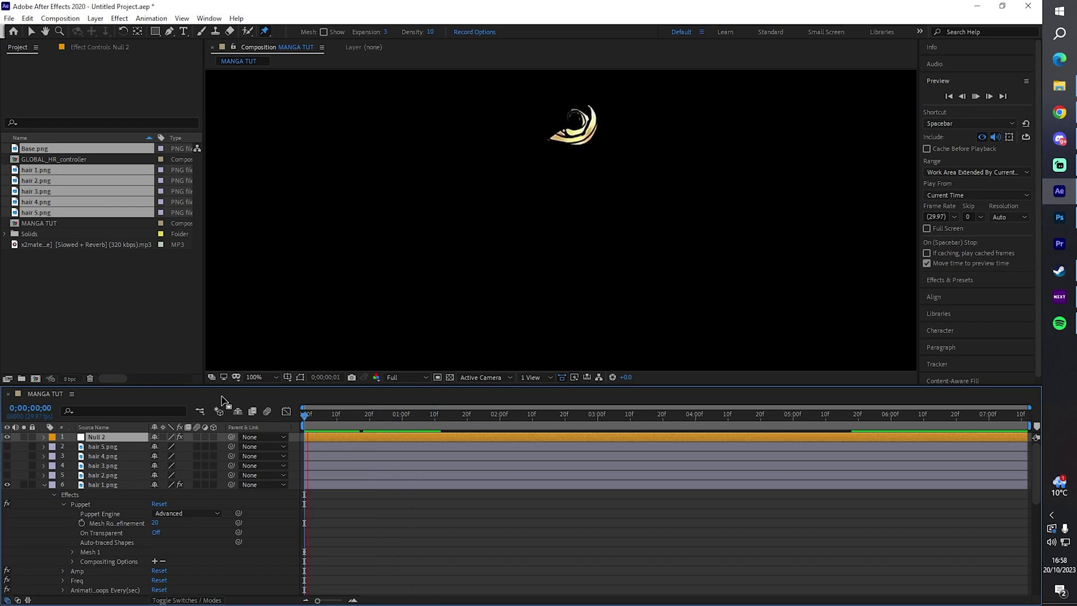
pyautogui.click(303, 418)
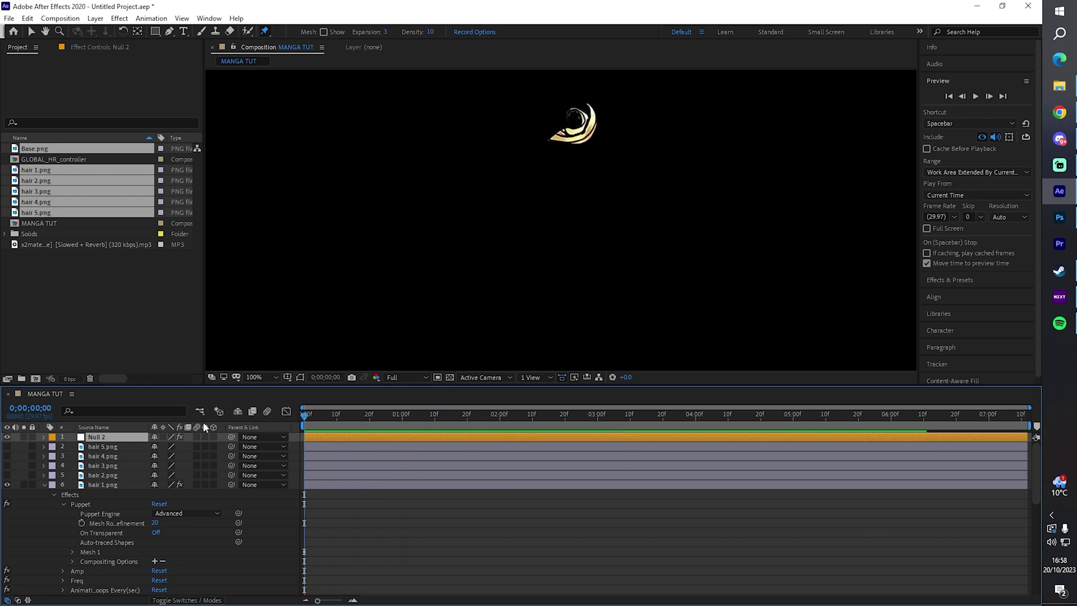
pyautogui.press('space')
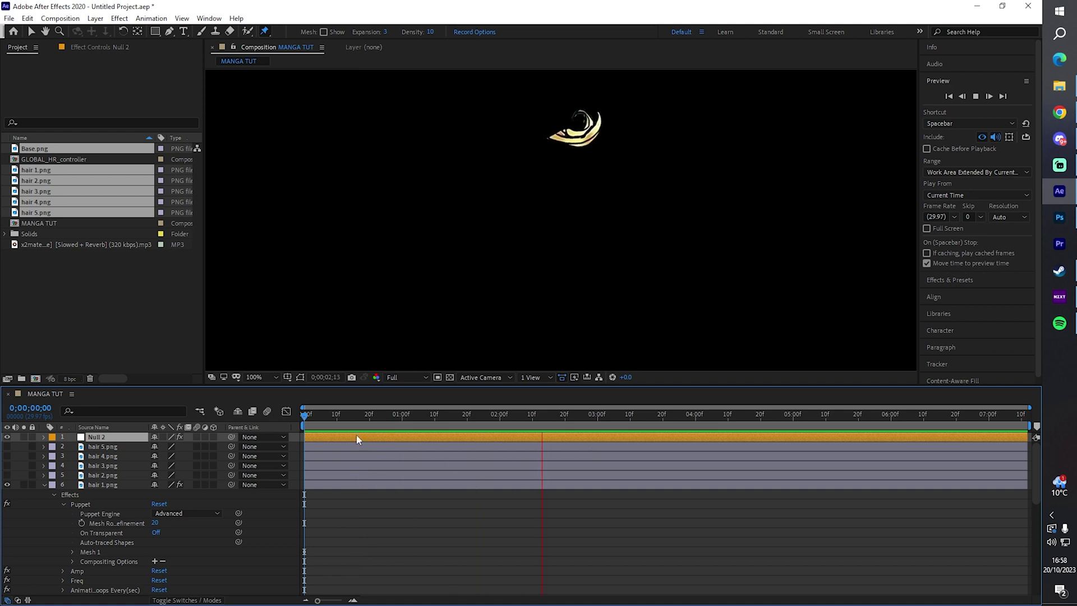
pyautogui.press('space')
pyautogui.click(1051, 541)
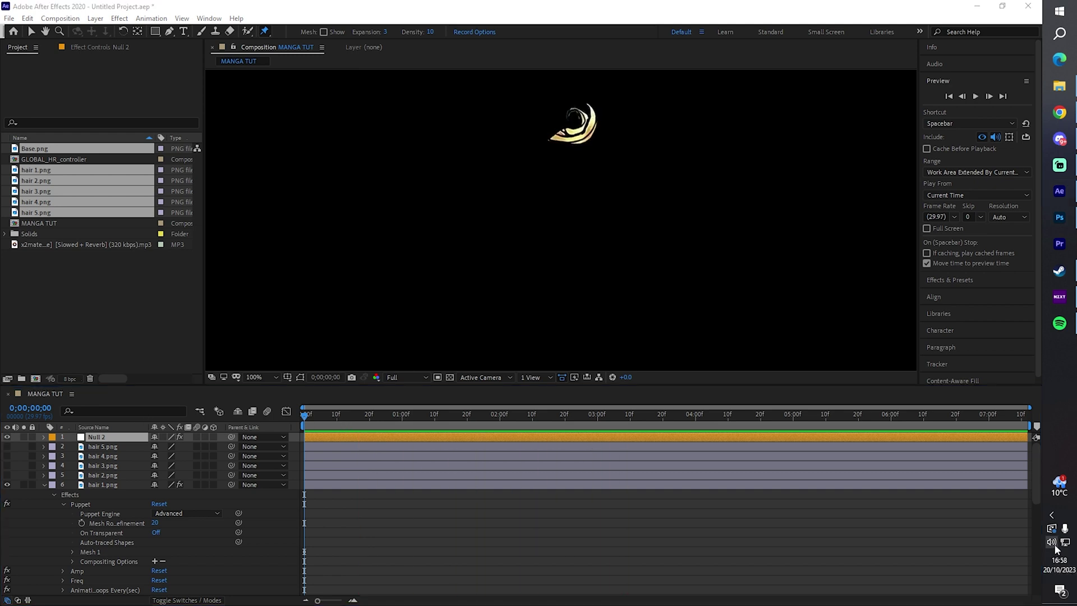
pyautogui.click(887, 502)
pyautogui.click(495, 8)
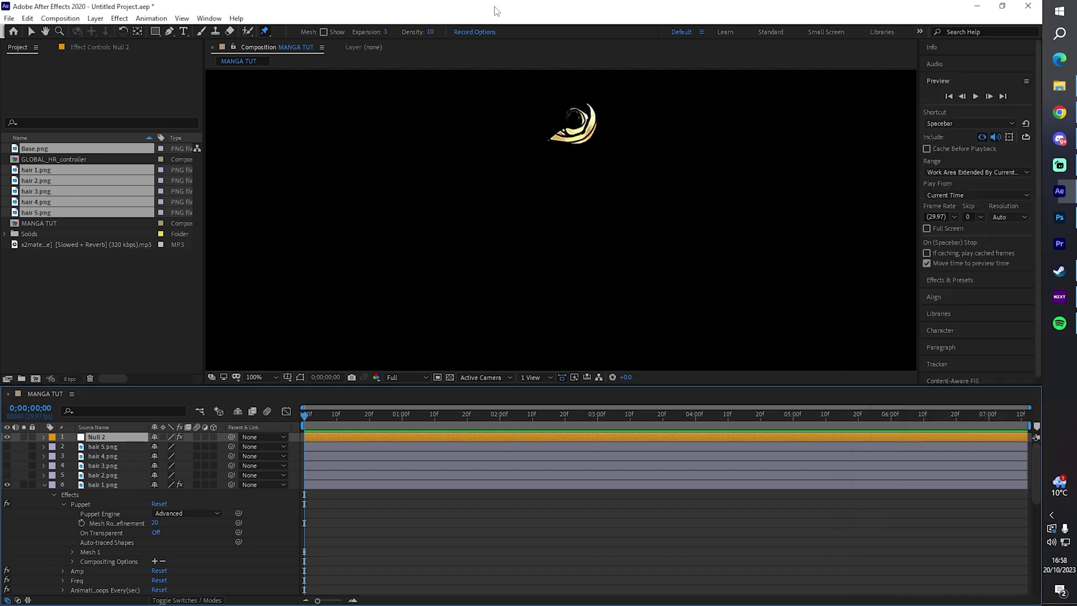
pyautogui.press('space')
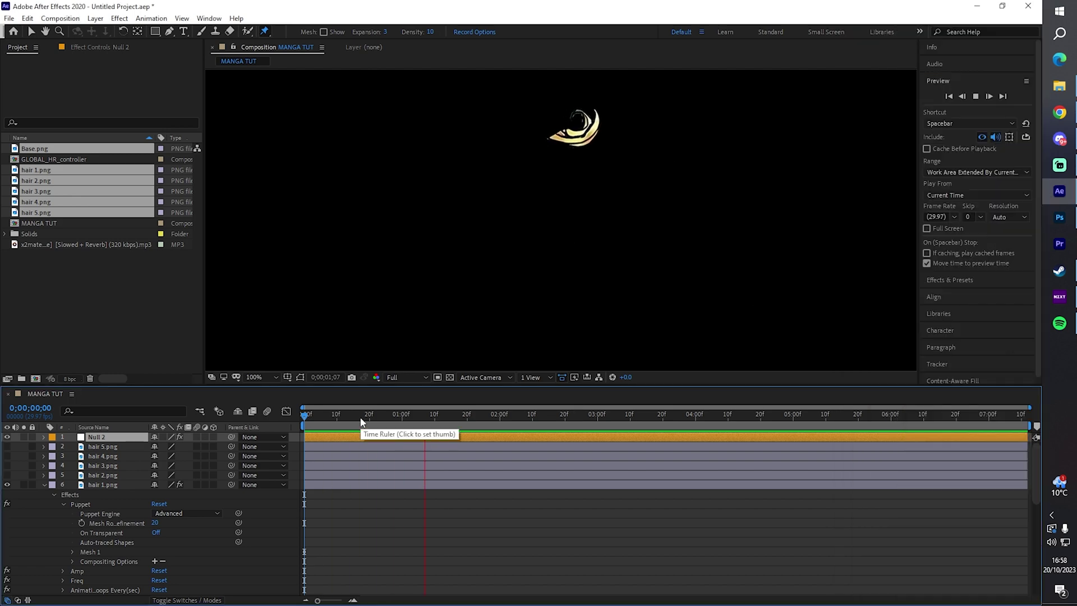
pyautogui.press('space')
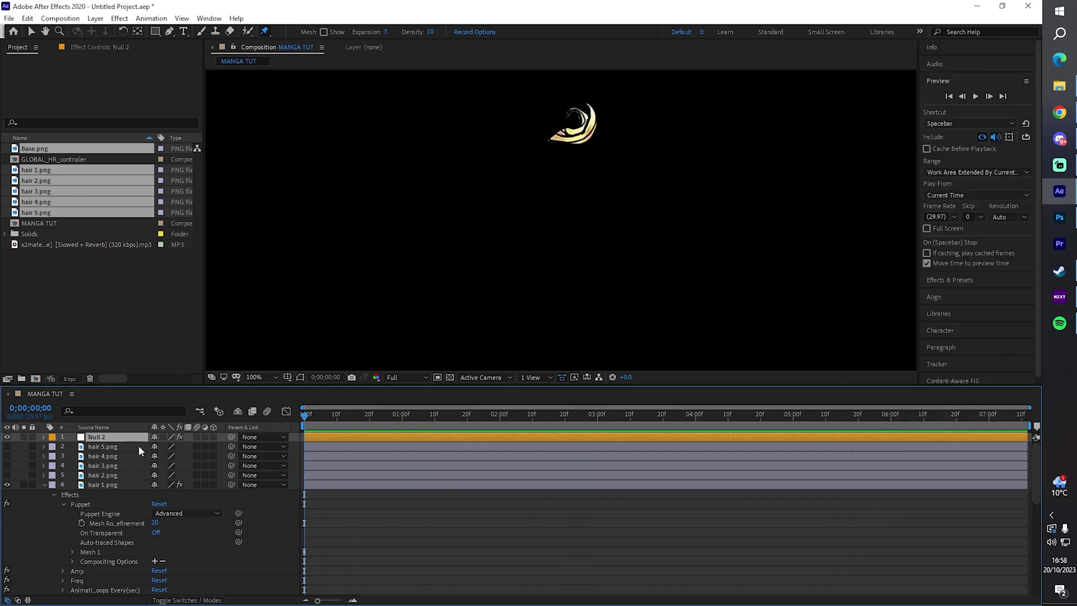
# Step: Collapse the hair 1.png layer's properties, hide that layer and show hair 2.png instead
pyautogui.click(44, 485)
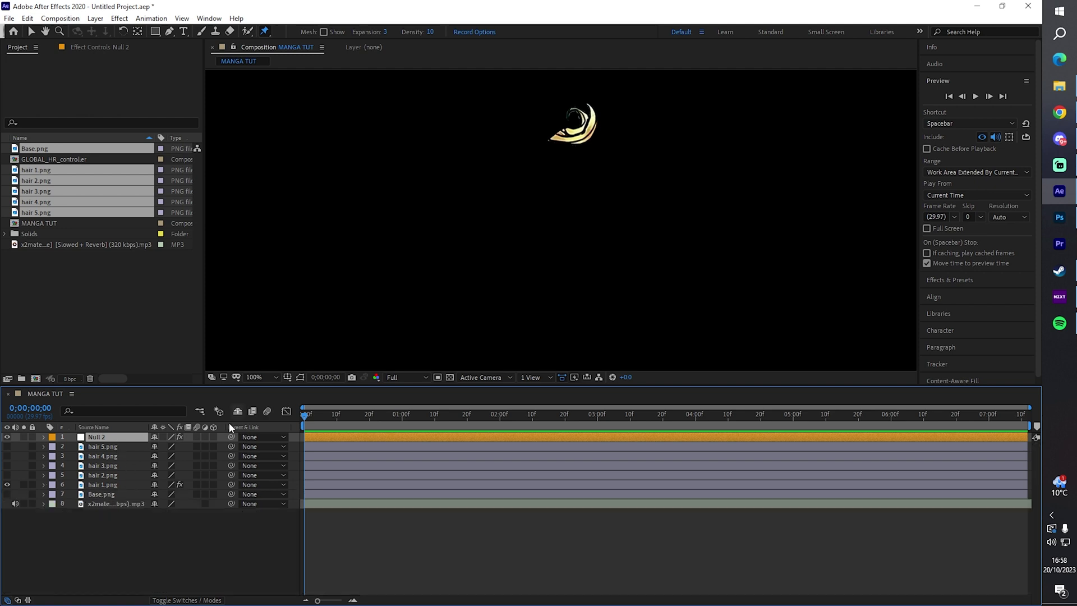
pyautogui.click(8, 485)
pyautogui.click(8, 475)
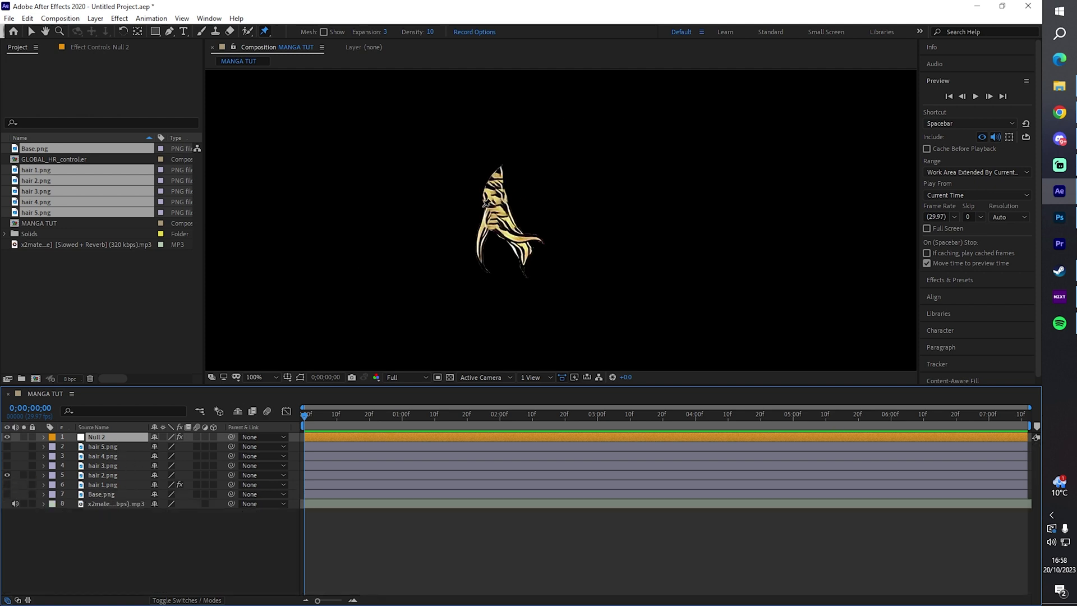
# Step: Open the effect controls and place three puppet pins down the hair 2.png strand, from its root through the middle to the lower tip
pyautogui.click(99, 47)
pyautogui.click(102, 475)
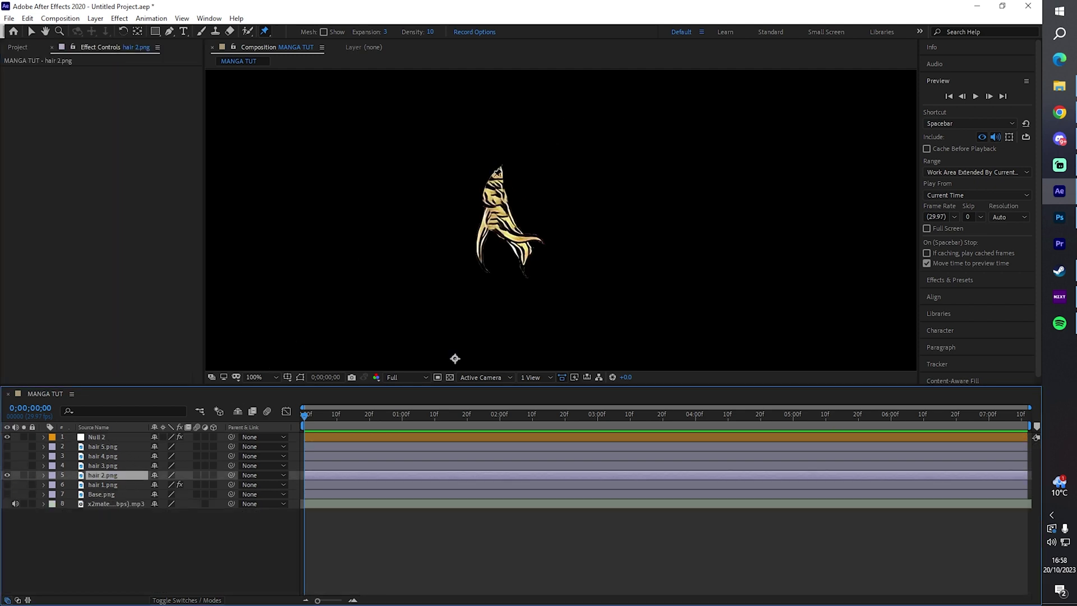
pyautogui.click(496, 174)
pyautogui.click(504, 219)
pyautogui.click(523, 267)
pyautogui.click(9, 18)
pyautogui.press('Escape')
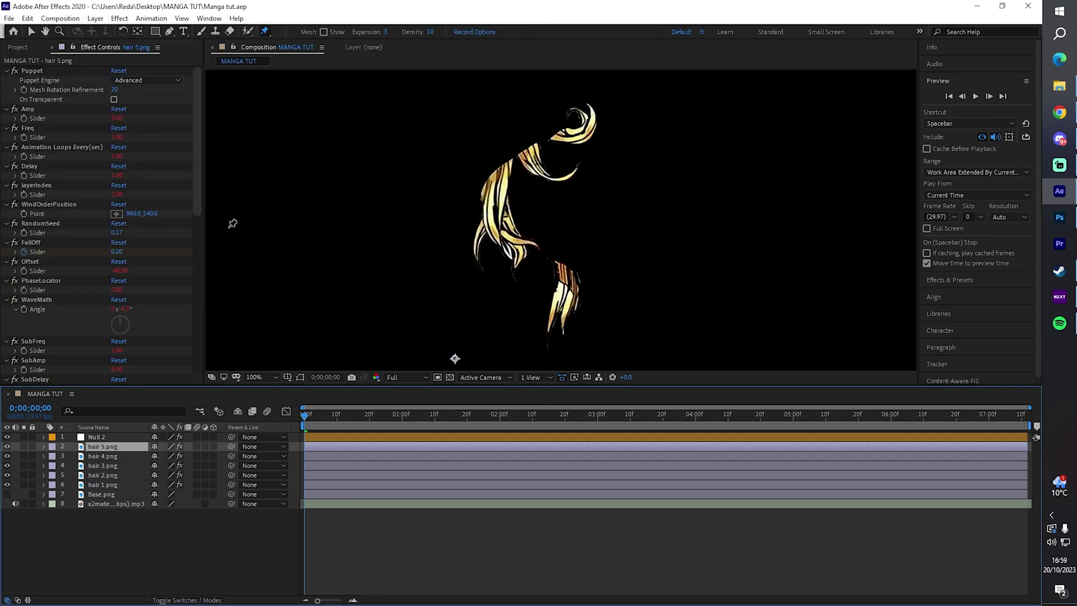
# Step: Preview the combined movement of all five rigged hair layers from the start of the composition
pyautogui.press('space')
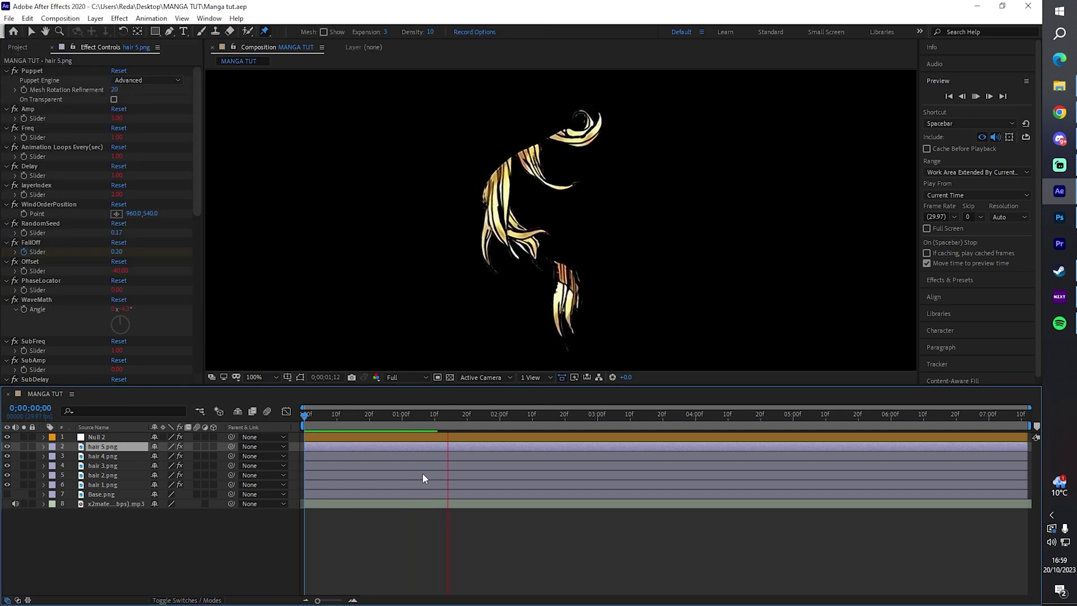
pyautogui.press('space')
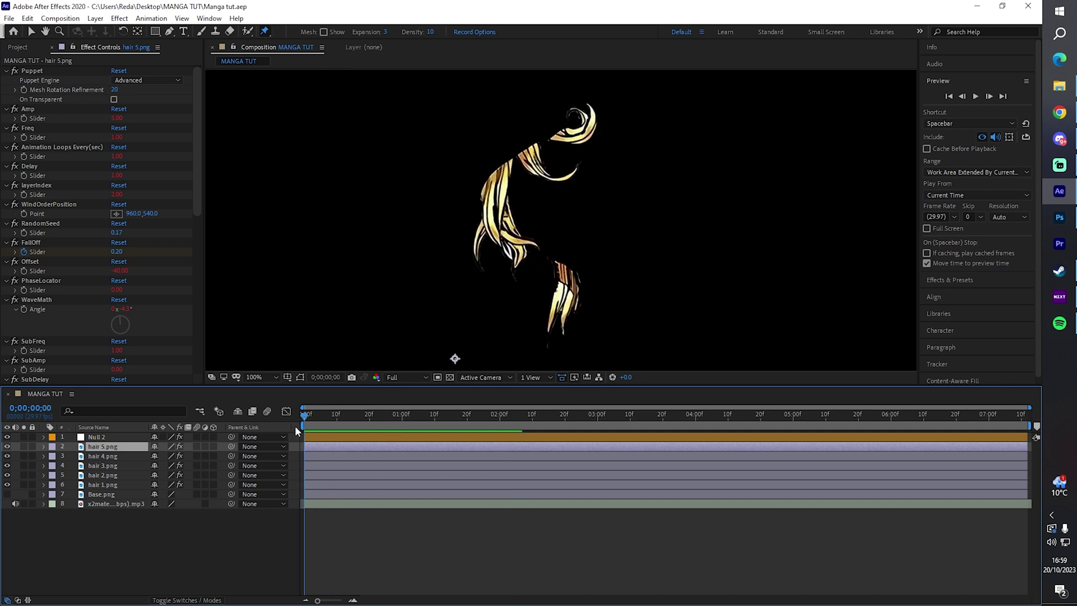
# Step: Identify the hair 2.png strand by toggling layer visibility, set that layer's Freq slider to 0.25 and preview the motion
pyautogui.click(6, 466)
pyautogui.click(6, 465)
pyautogui.click(6, 475)
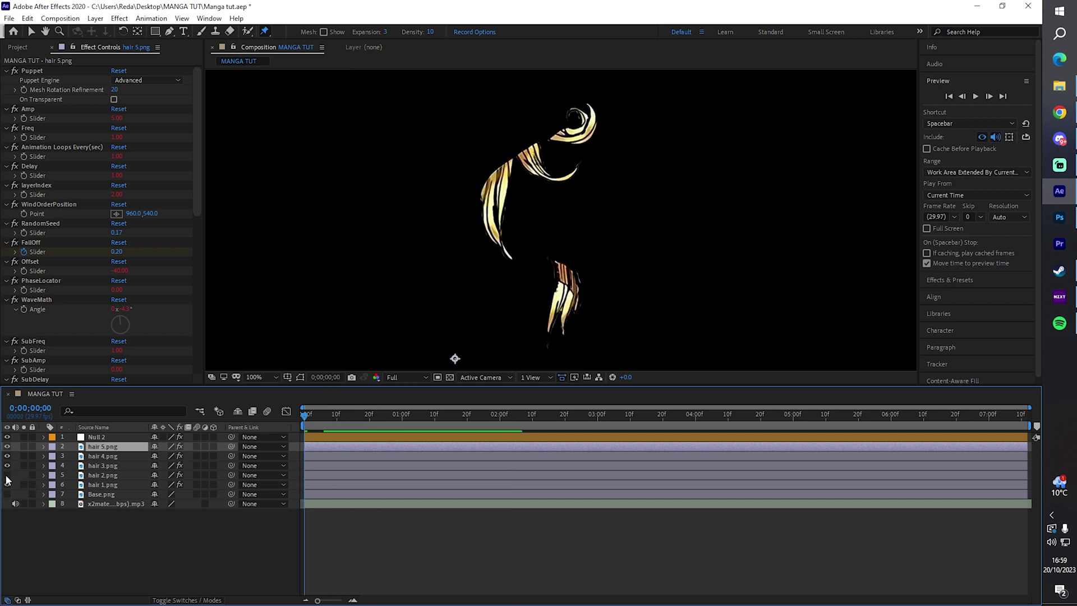
pyautogui.click(6, 475)
pyautogui.click(100, 476)
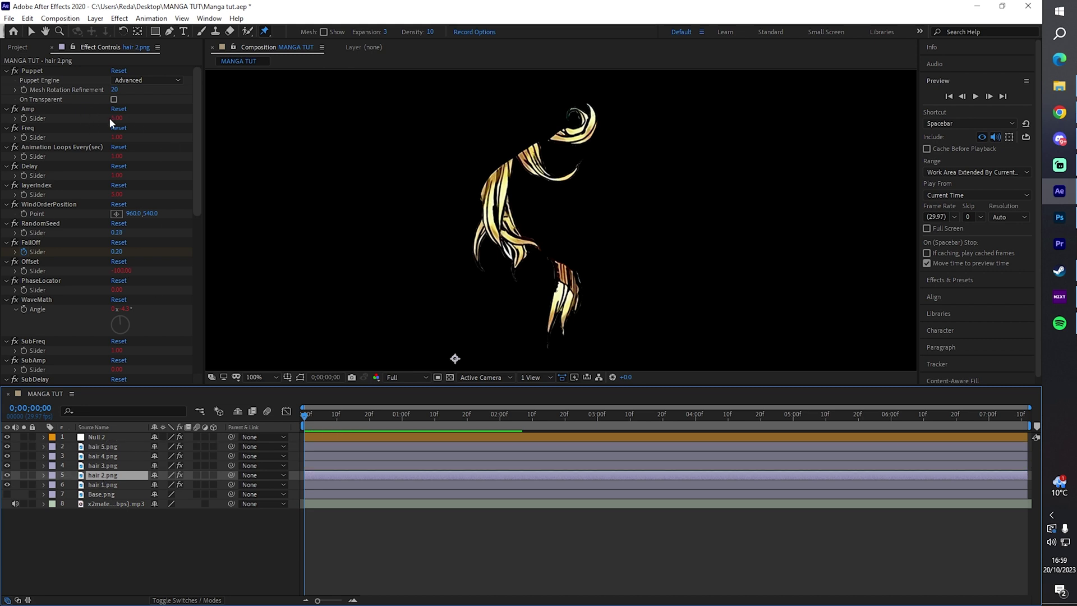
pyautogui.click(117, 137)
pyautogui.write('0.25')
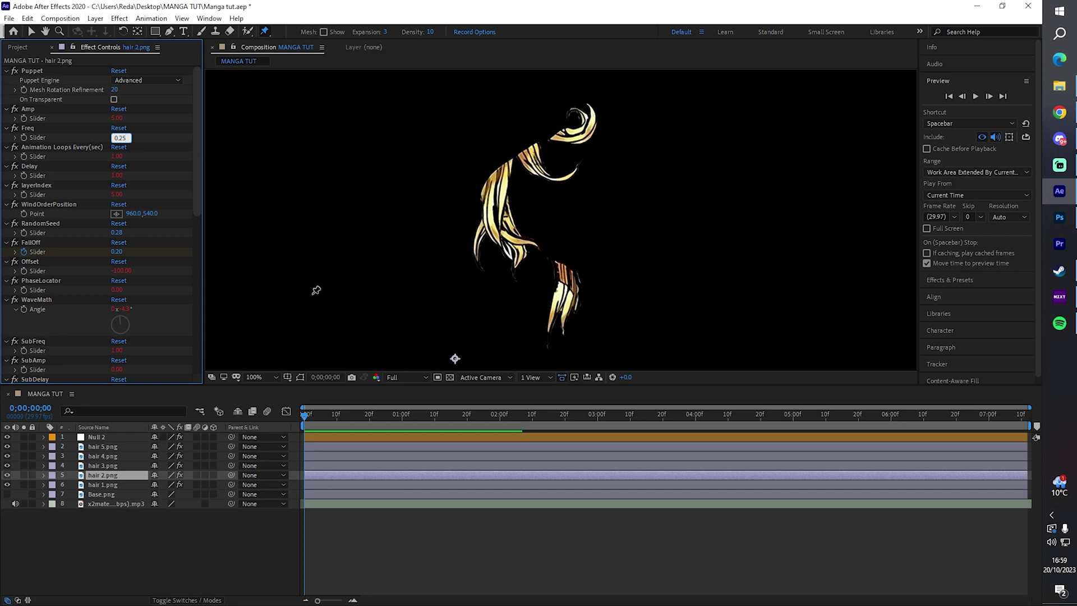
pyautogui.press('Return')
pyautogui.press('space')
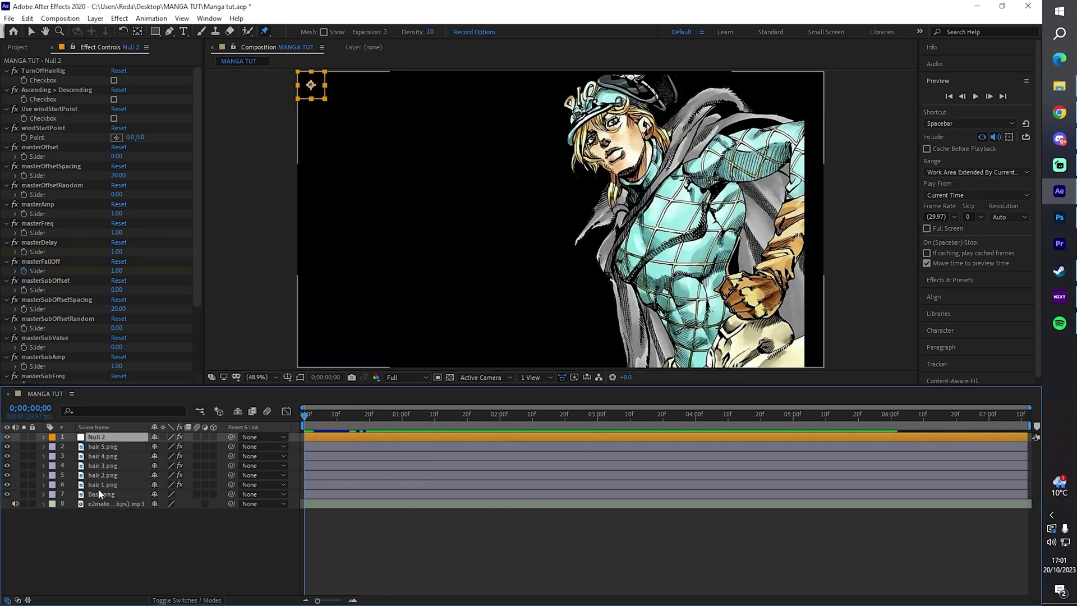
# Step: Pre-compose all layers from Null 2 through Base.png as Pre-comp 1, moving all attributes into it, and preview the result
pyautogui.keyDown('shift'); pyautogui.click(99, 494); pyautogui.keyUp('shift')
pyautogui.rightClick(105, 473)
pyautogui.click(143, 421)
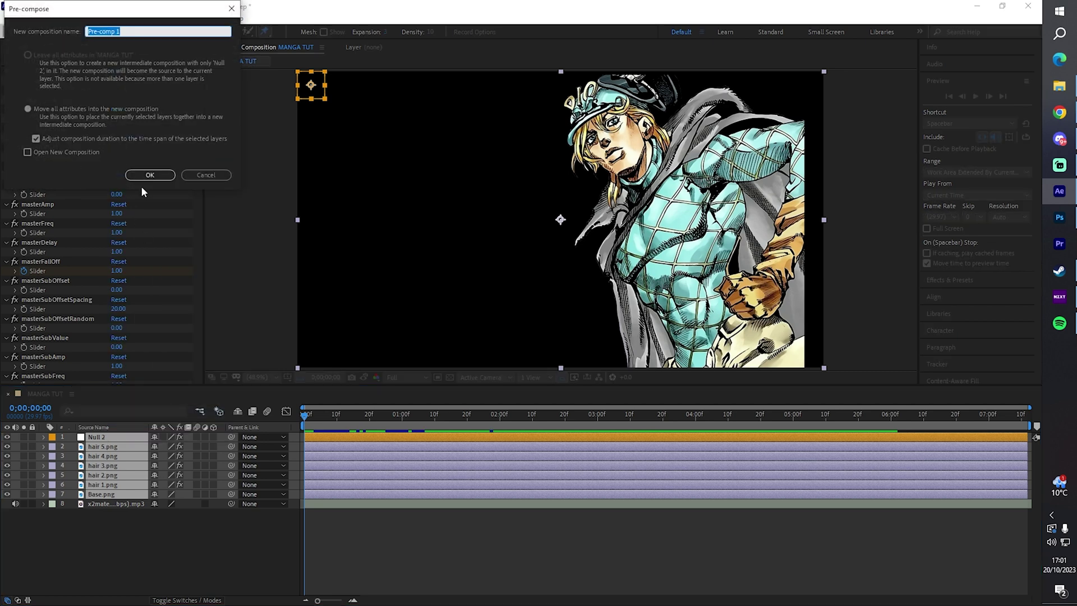
pyautogui.click(148, 176)
pyautogui.press('space')
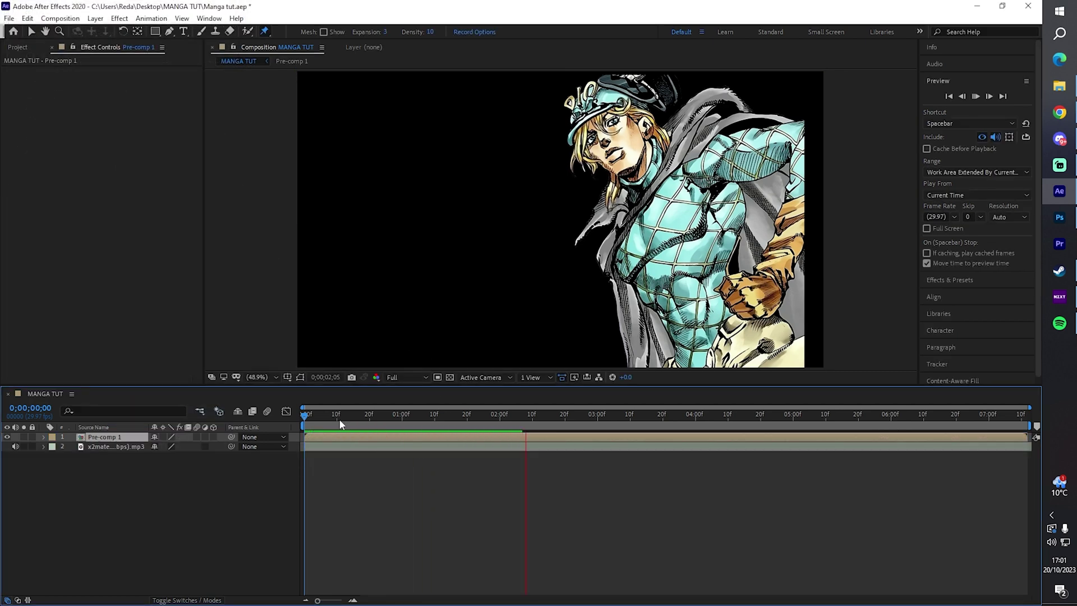
pyautogui.click(170, 129)
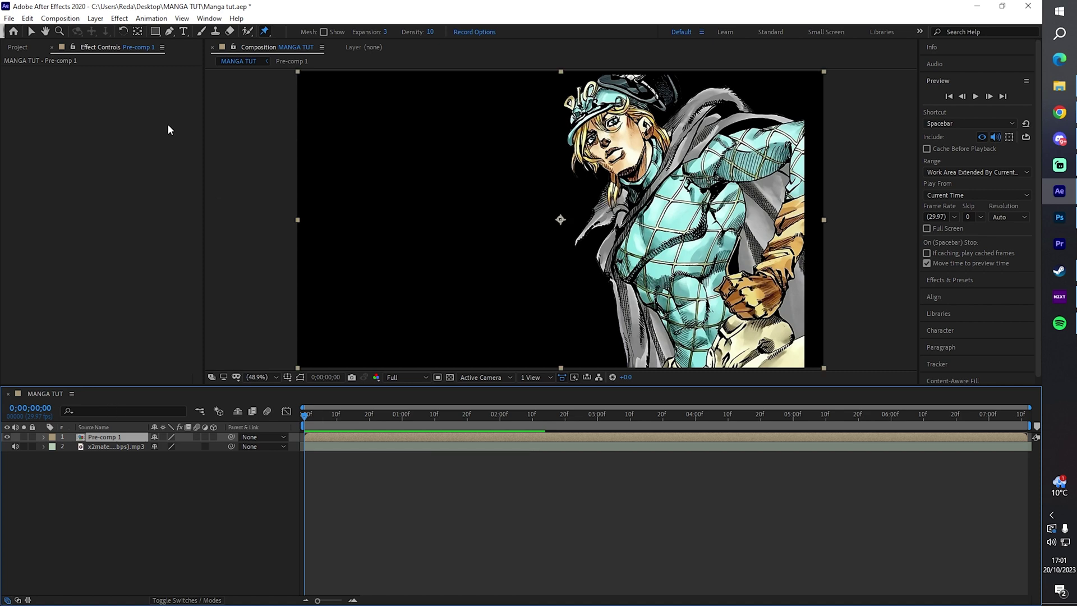
# Step: Create a two-node camera with the 50mm preset and place it beneath the Pre-comp 1 layer
pyautogui.click(95, 18)
pyautogui.moveTo(113, 39)
pyautogui.click(286, 68)
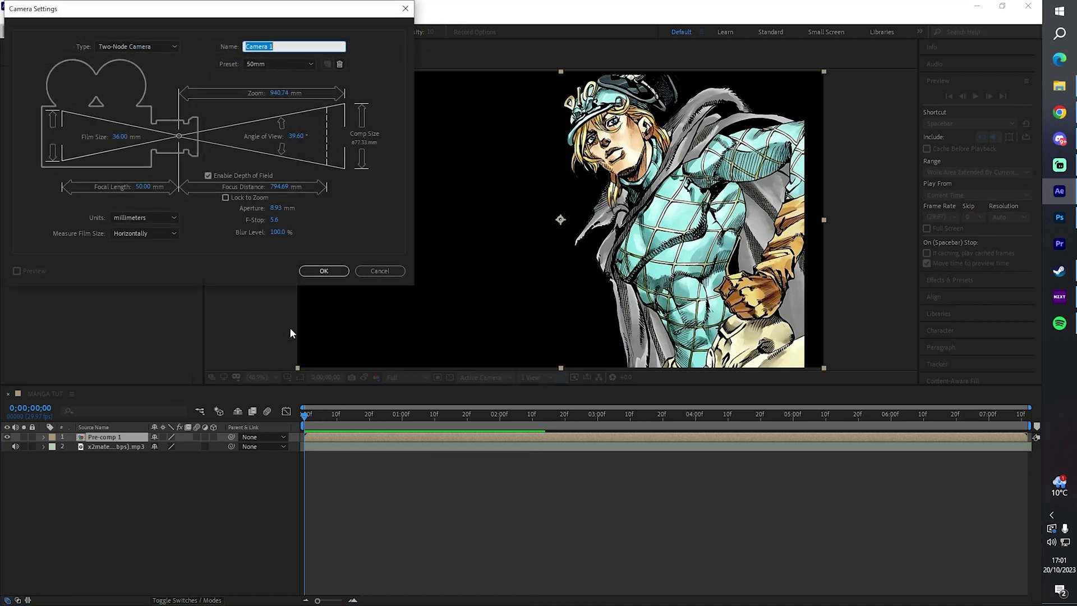
pyautogui.click(324, 271)
pyautogui.click(212, 121)
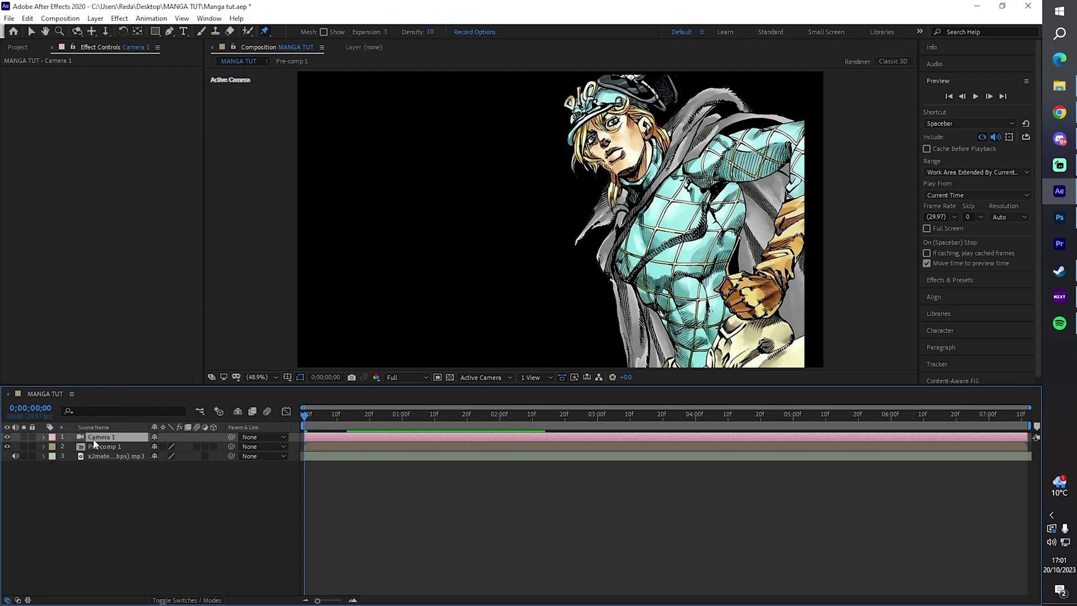
pyautogui.moveTo(96, 436); pyautogui.dragTo(102, 450)
# Step: Add a null object as the parent of Camera 1 and make both the null and Pre-comp 1 3D layers
pyautogui.click(95, 18)
pyautogui.moveTo(113, 31)
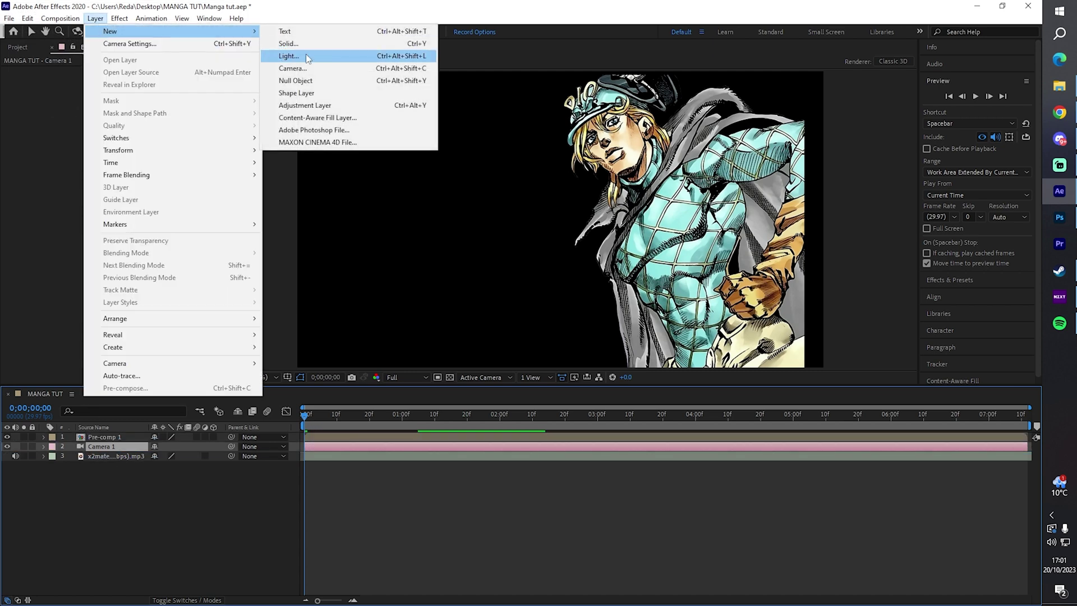
pyautogui.click(295, 80)
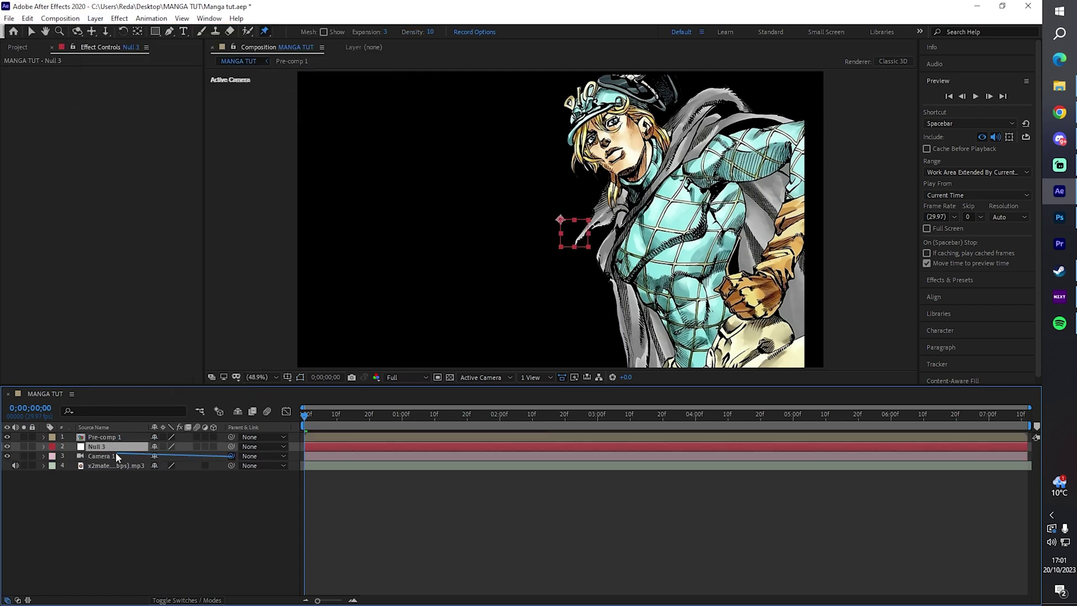
pyautogui.moveTo(116, 452); pyautogui.dragTo(114, 448)
pyautogui.click(213, 437)
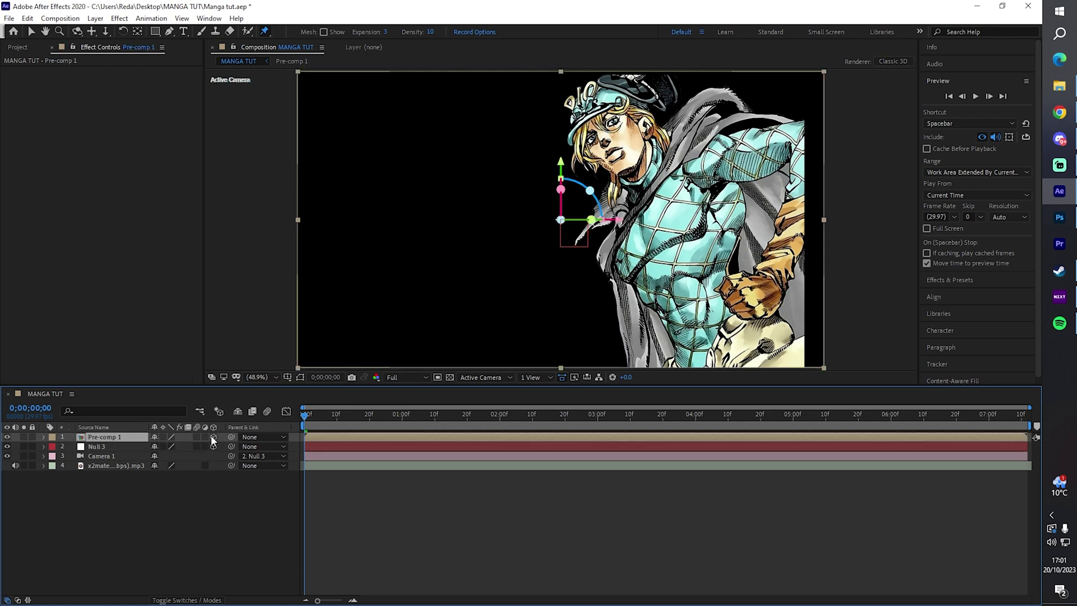
pyautogui.click(89, 449)
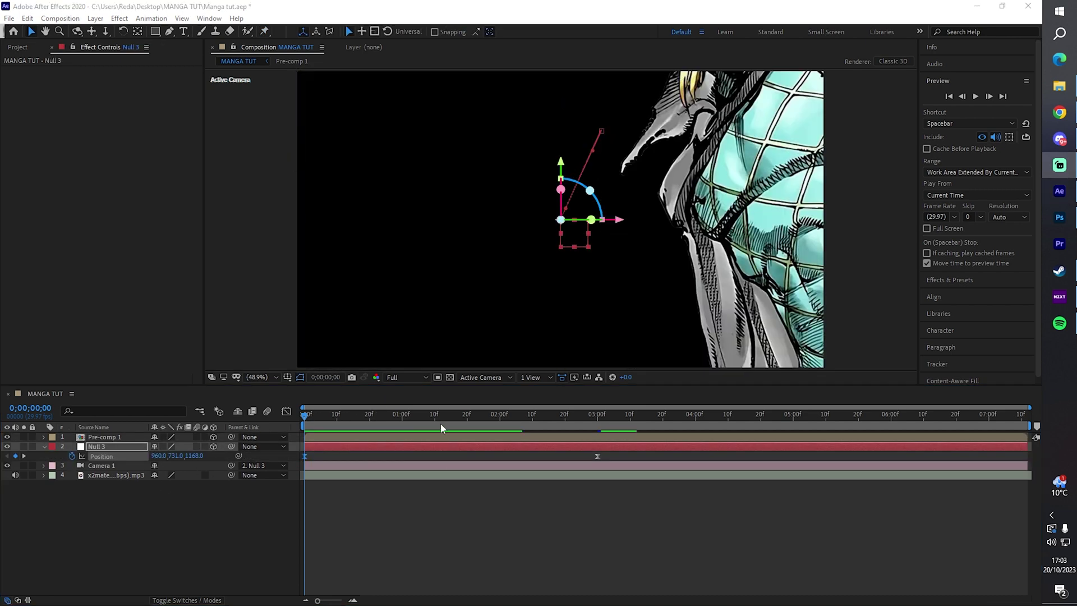
# Step: Play and scrub through the null-driven camera move to review the change from its first to its second position keyframe
pyautogui.press('space')
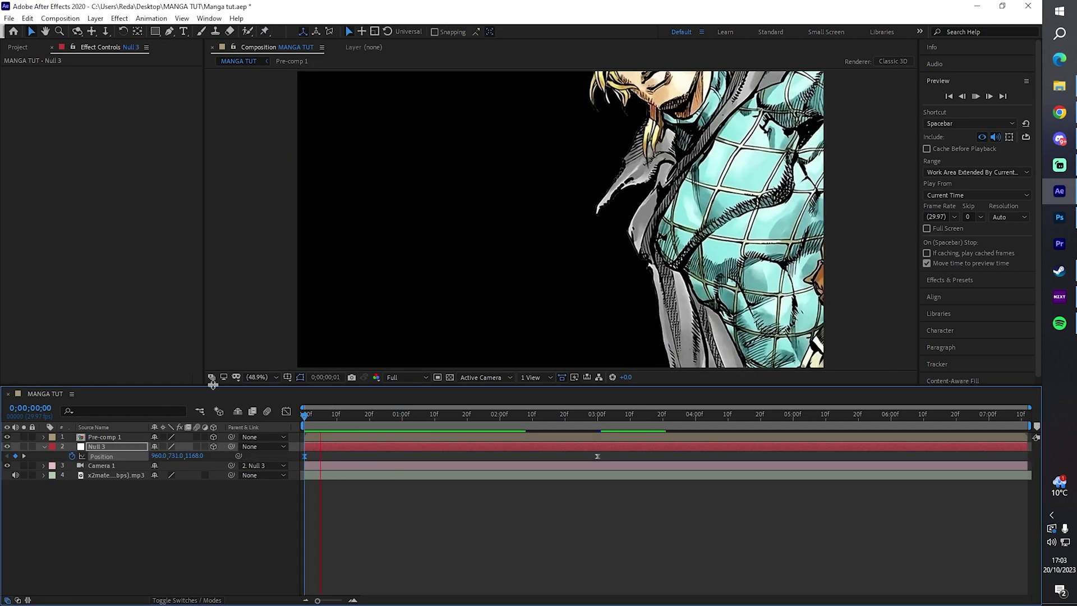
pyautogui.press('space')
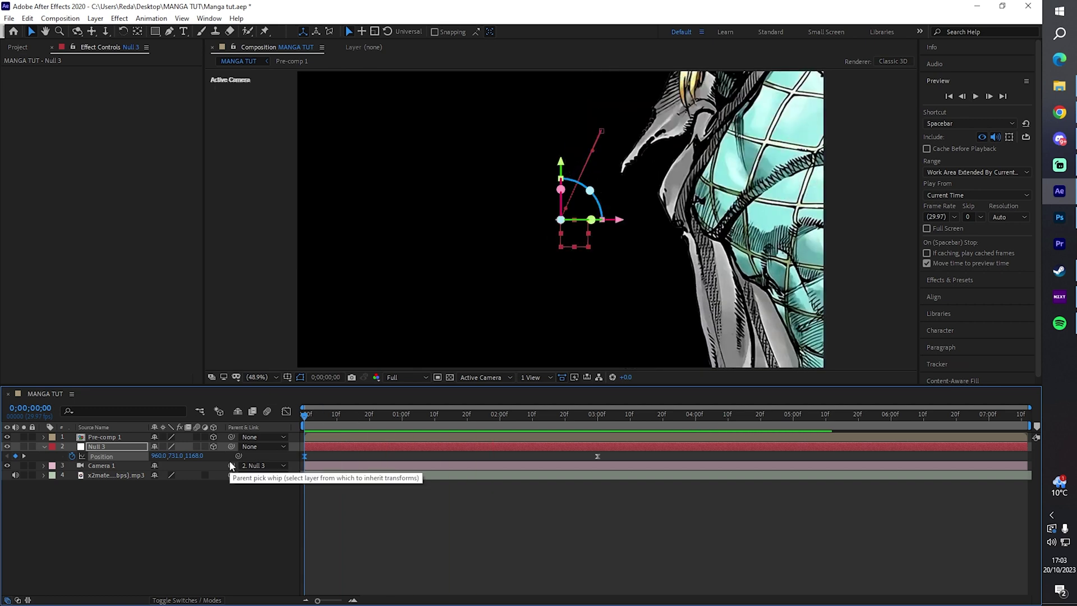
pyautogui.press('space')
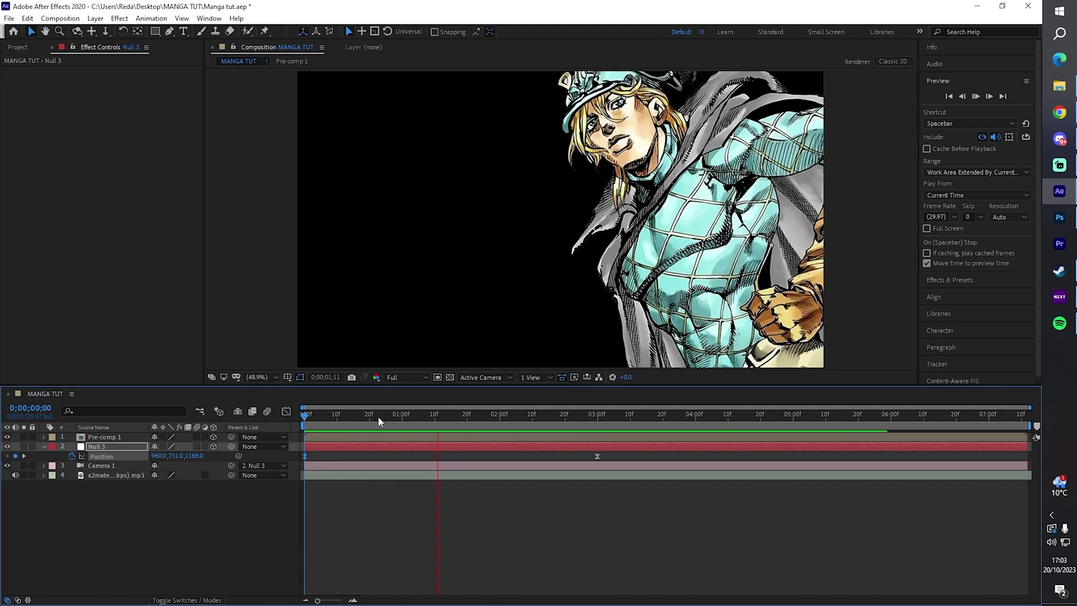
pyautogui.moveTo(370, 415); pyautogui.dragTo(236, 466)
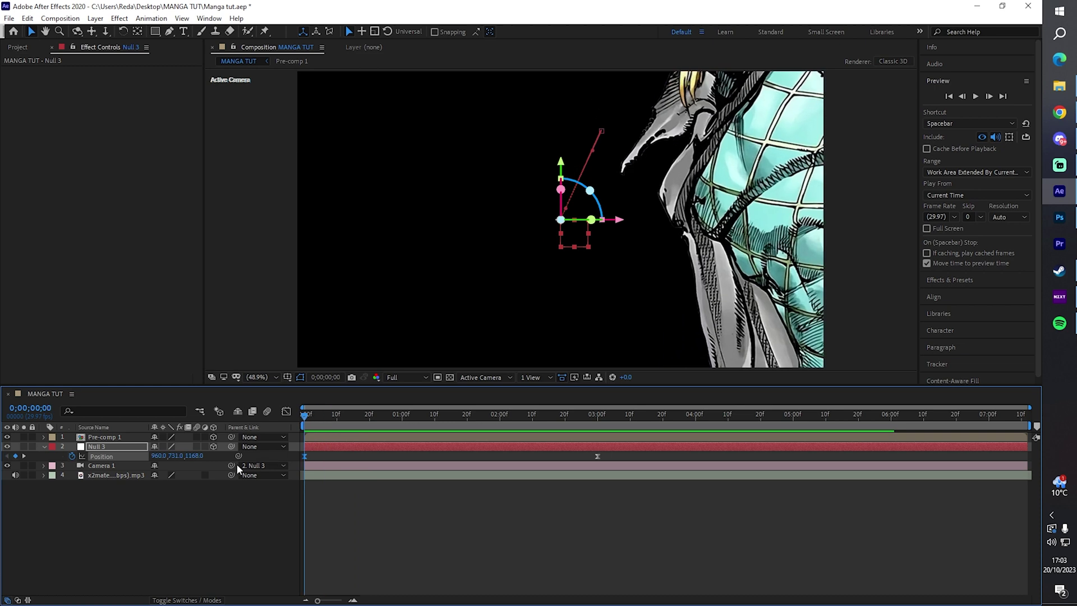
pyautogui.moveTo(500, 418); pyautogui.dragTo(568, 416)
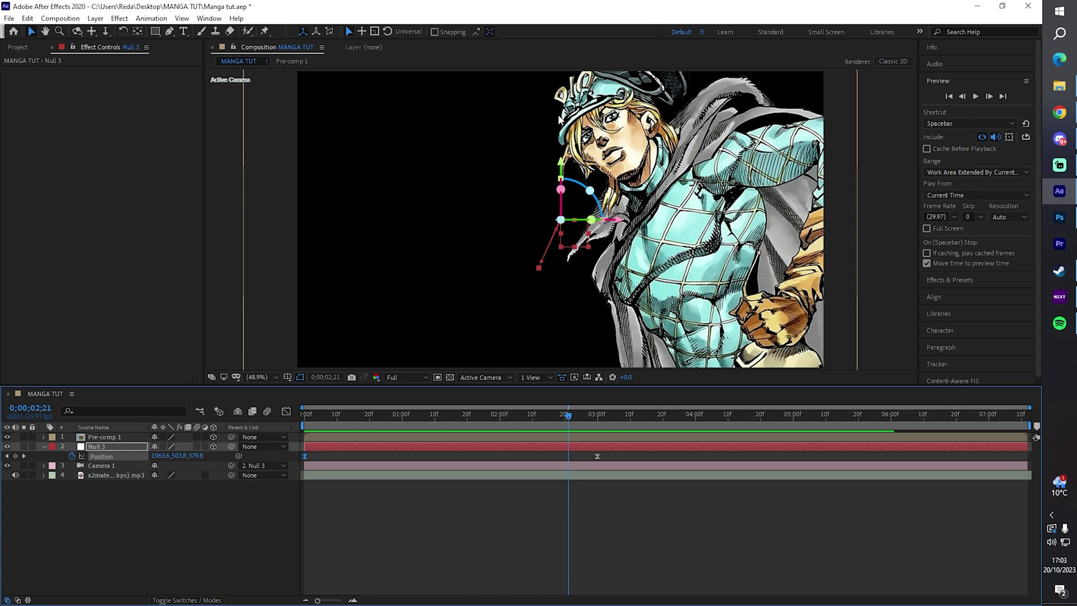
pyautogui.moveTo(439, 412); pyautogui.dragTo(388, 414)
pyautogui.moveTo(490, 378); pyautogui.dragTo(301, 391)
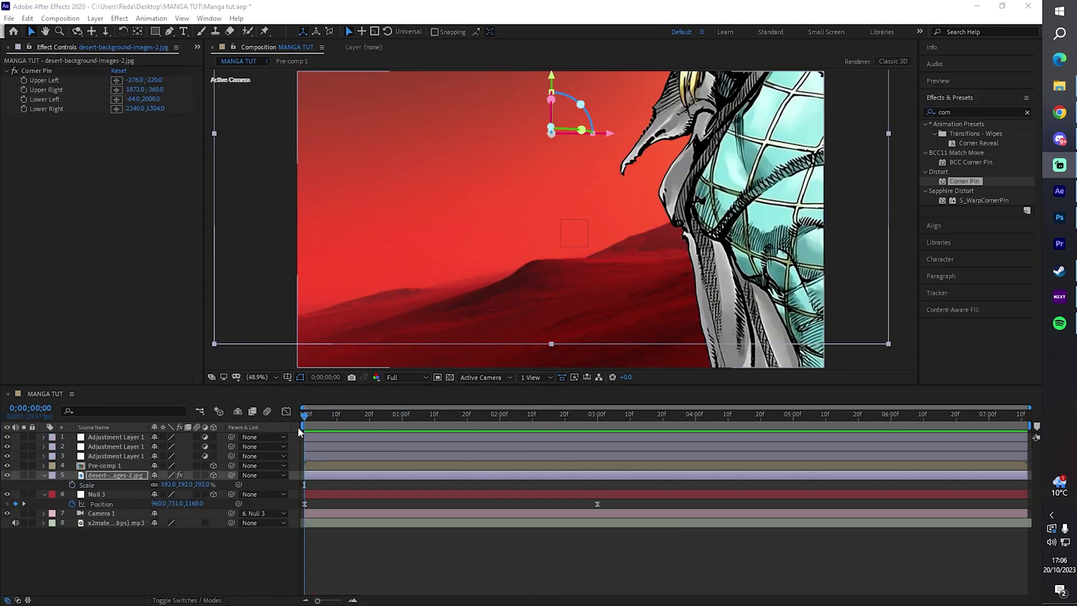
# Step: Compare the desert background with its Corner Pin effect off and on at several times, revealing the layer's Position
pyautogui.click(14, 70)
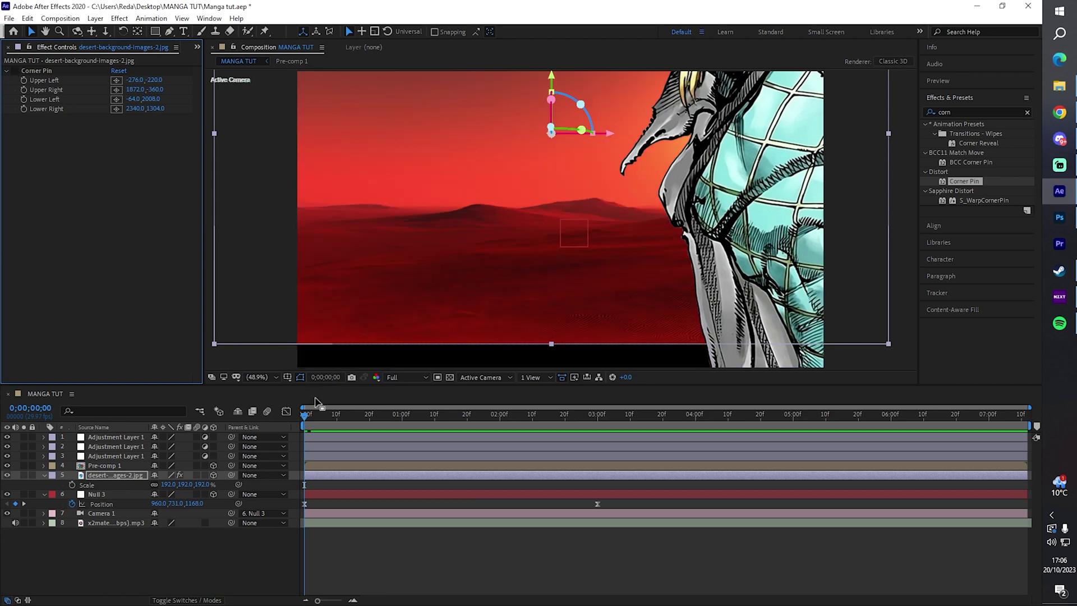
pyautogui.press('space')
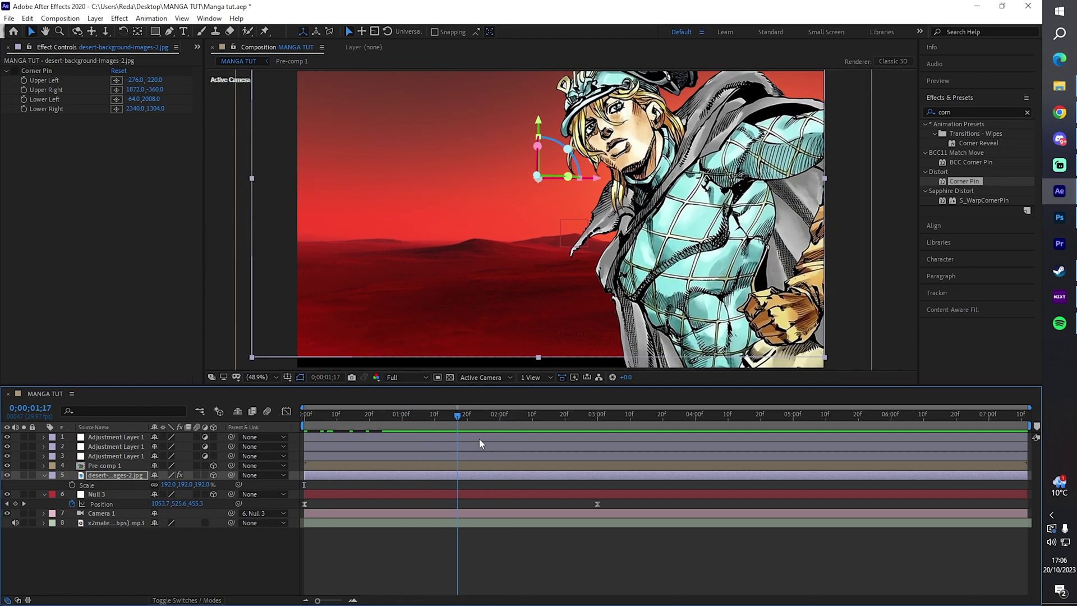
pyautogui.moveTo(479, 439); pyautogui.dragTo(496, 443)
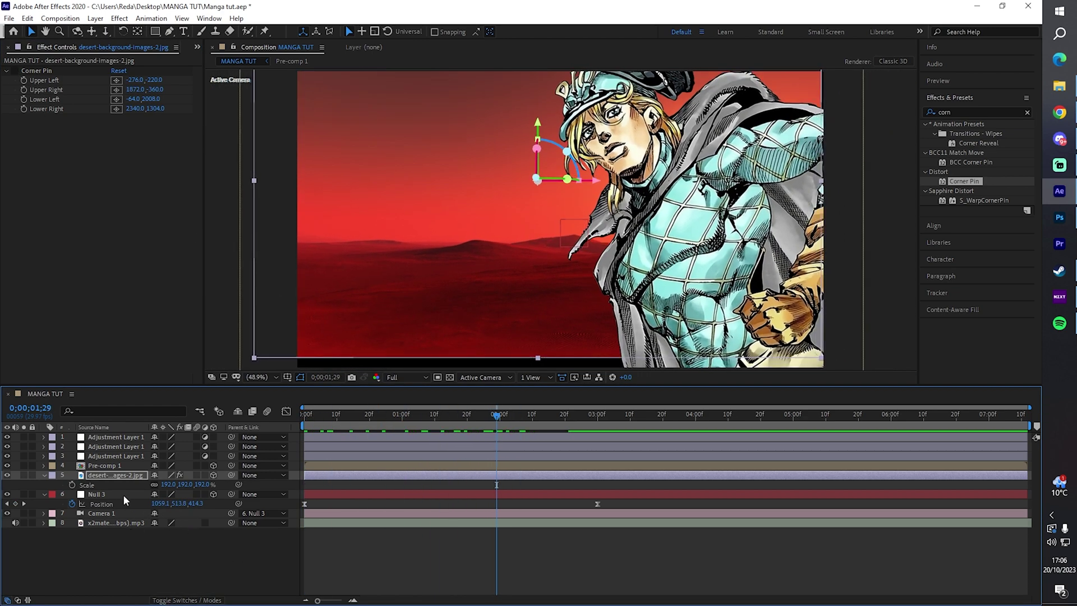
pyautogui.press('p')
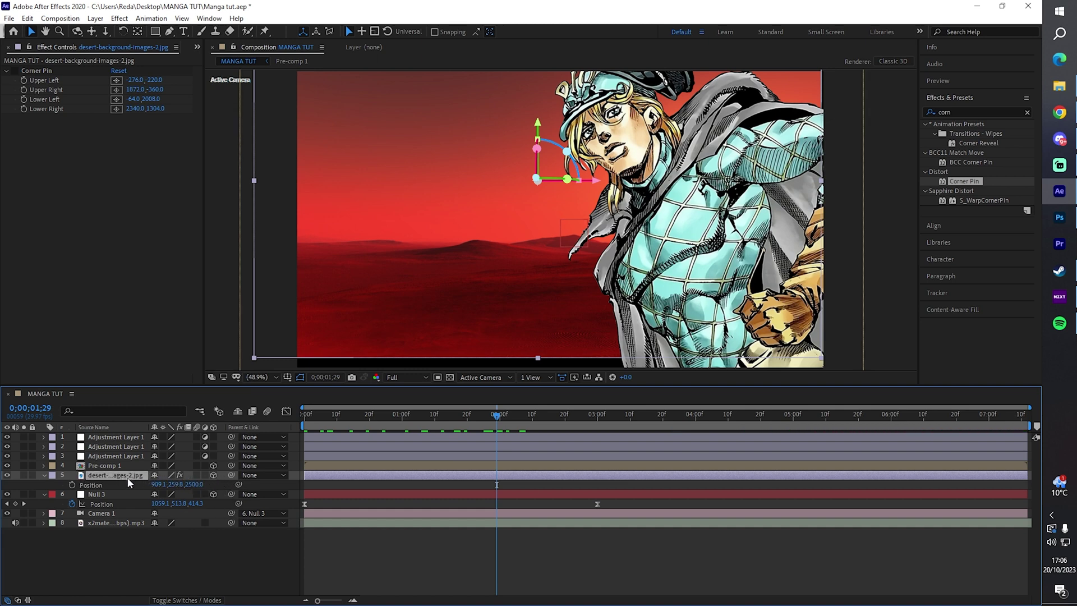
pyautogui.moveTo(466, 408); pyautogui.dragTo(496, 421)
pyautogui.click(15, 71)
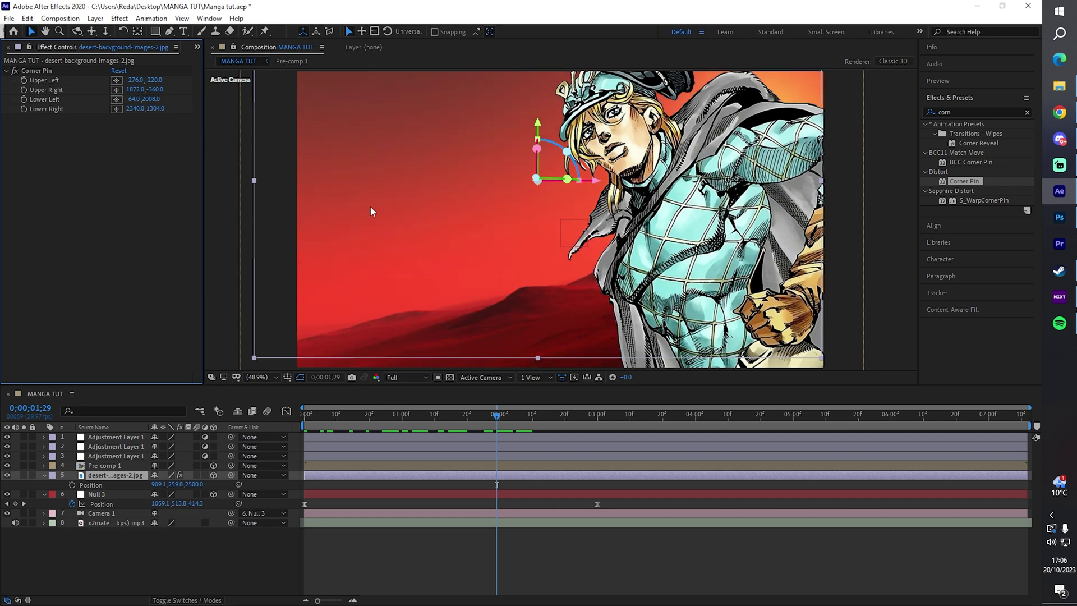
# Step: Display the desert background's Corner Pin handles in the composition with the view magnification at 12.5%
pyautogui.click(268, 375)
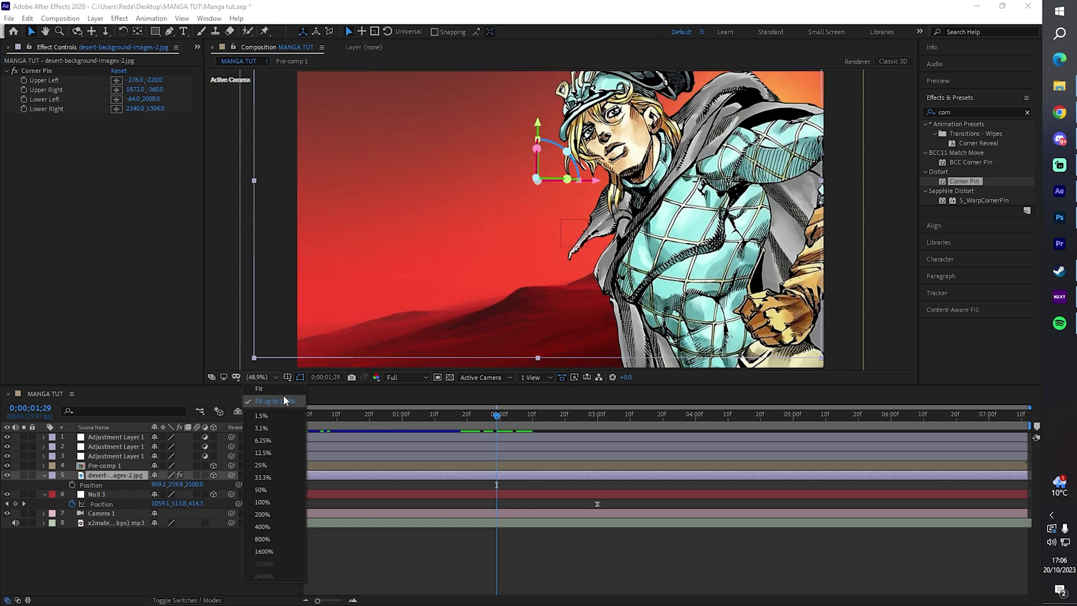
pyautogui.click(439, 326)
pyautogui.scroll(-3, 439, 325)
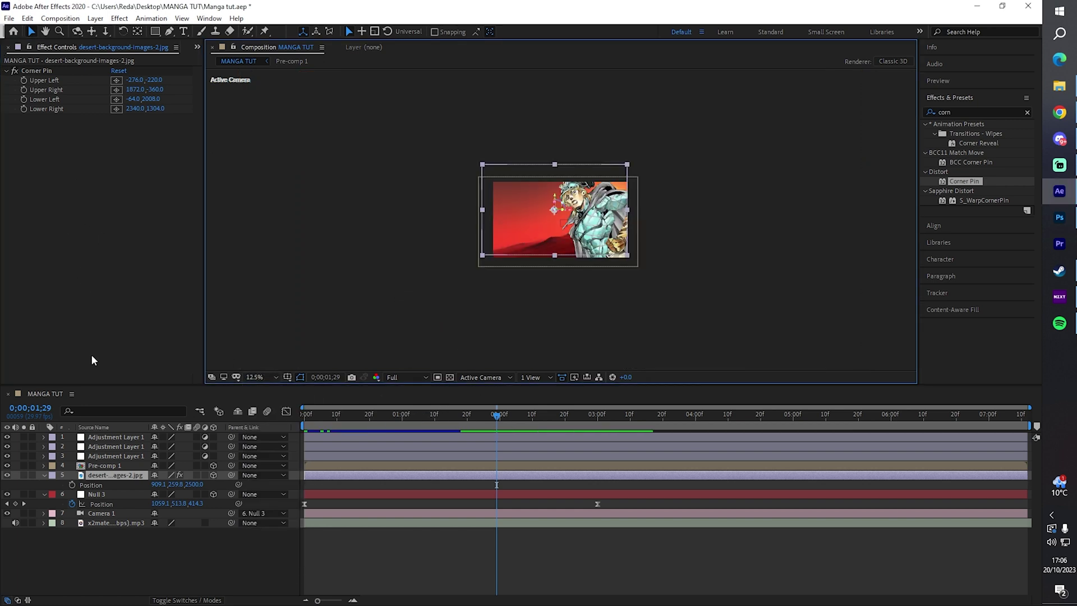
pyautogui.click(43, 73)
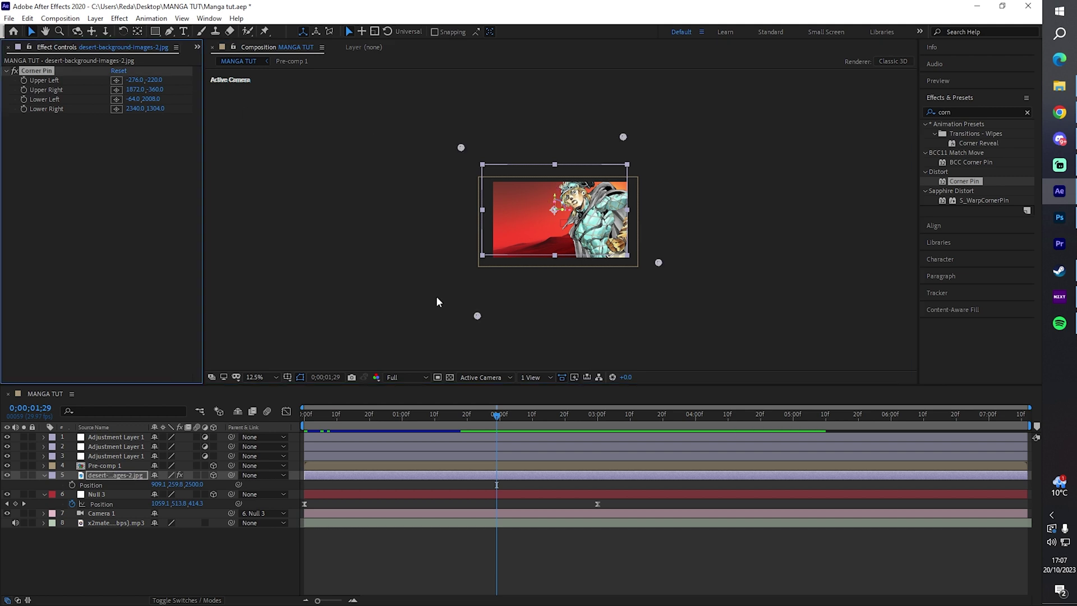
# Step: Try moving the desert background's lower-left Corner Pin handle in its layer view, undo the move and return to the MANGA TUT composition
pyautogui.doubleClick(395, 474)
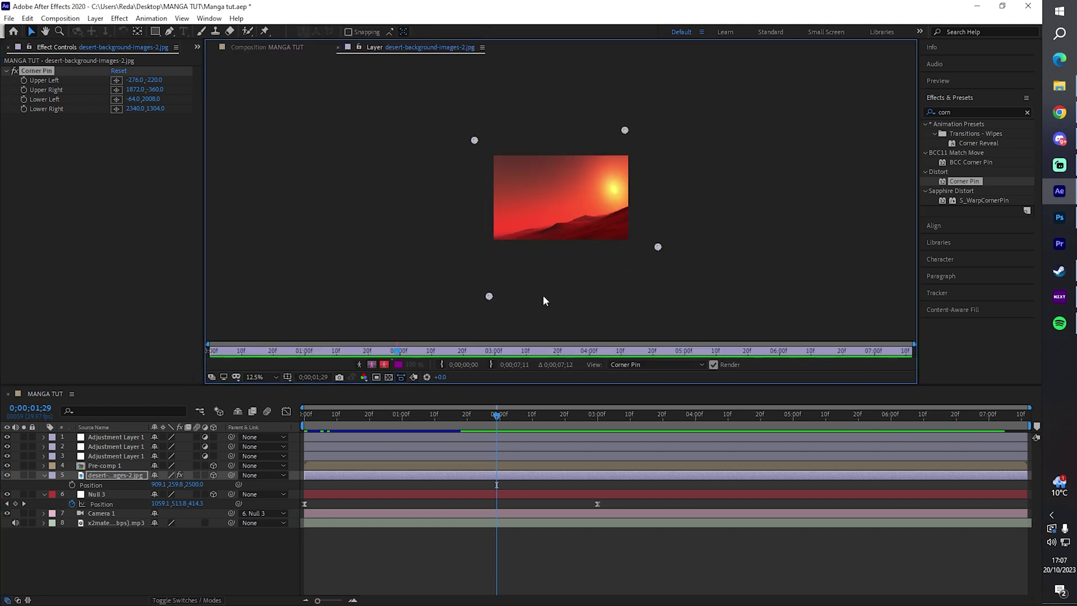
pyautogui.click(15, 72)
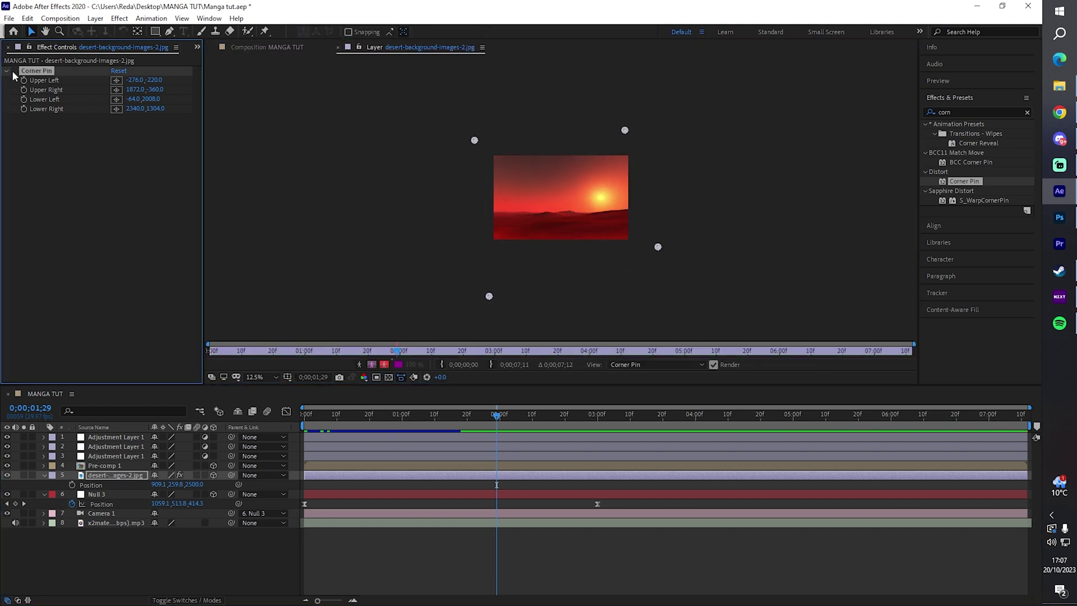
pyautogui.click(13, 73)
pyautogui.moveTo(489, 297); pyautogui.dragTo(501, 335)
pyautogui.hotkey('ctrl', 'z')
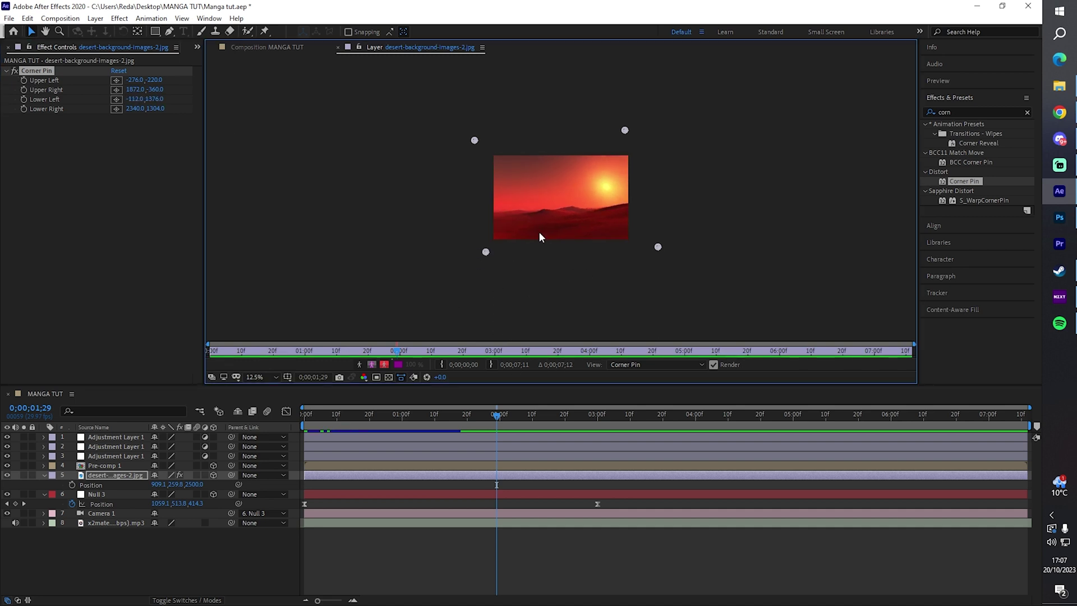
pyautogui.click(254, 48)
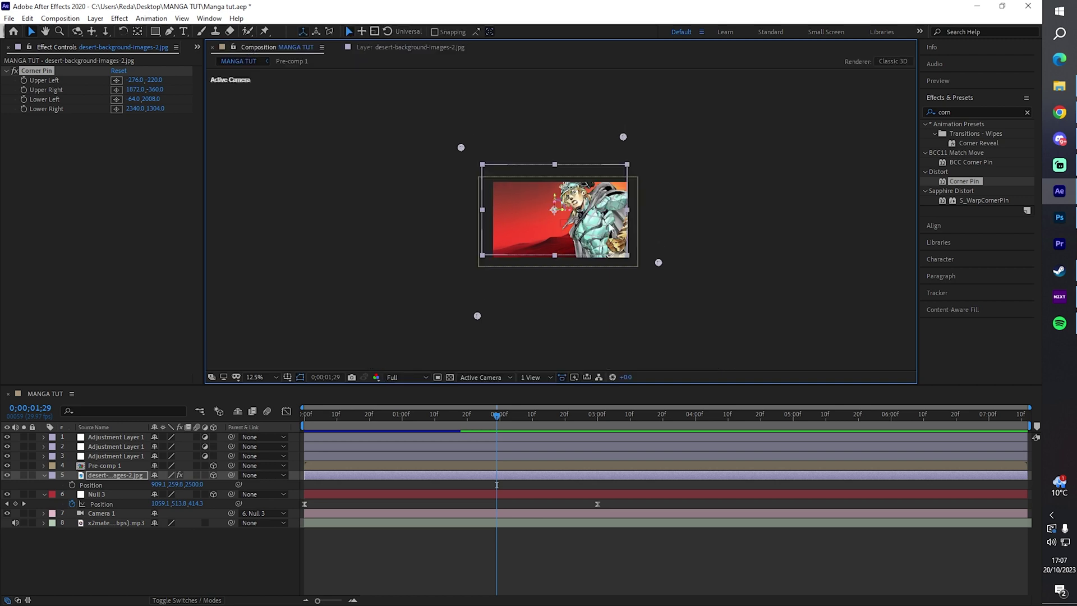
# Step: Reshape the desert background's Corner Pin, moving Lower Left to about -219.9, 2119.4 and Upper Left to about -112.6, -116.0
pyautogui.click(271, 375)
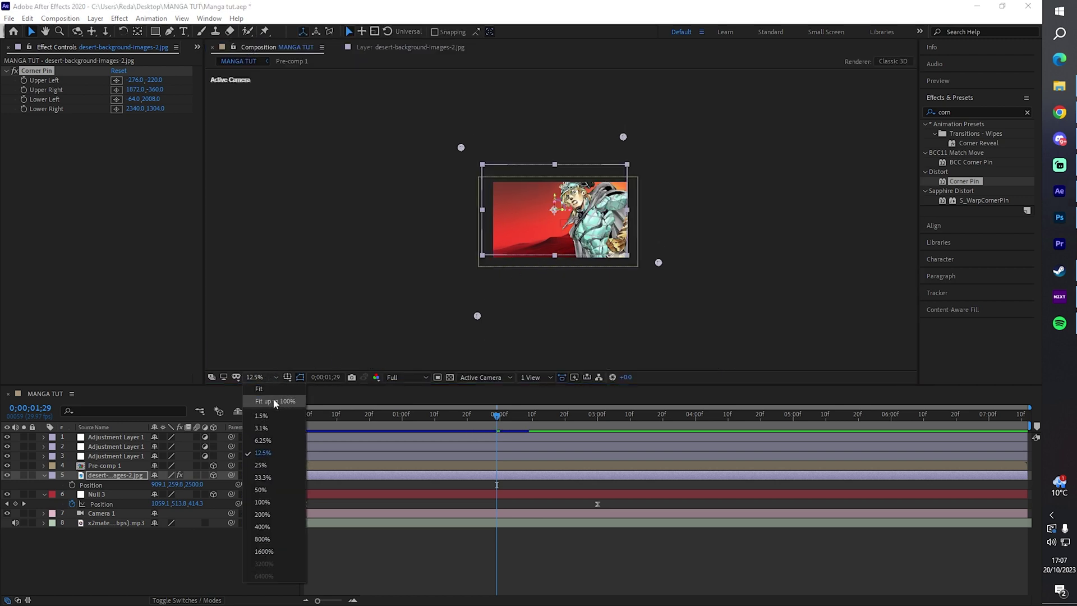
pyautogui.click(274, 399)
pyautogui.scroll(-3, 381, 182)
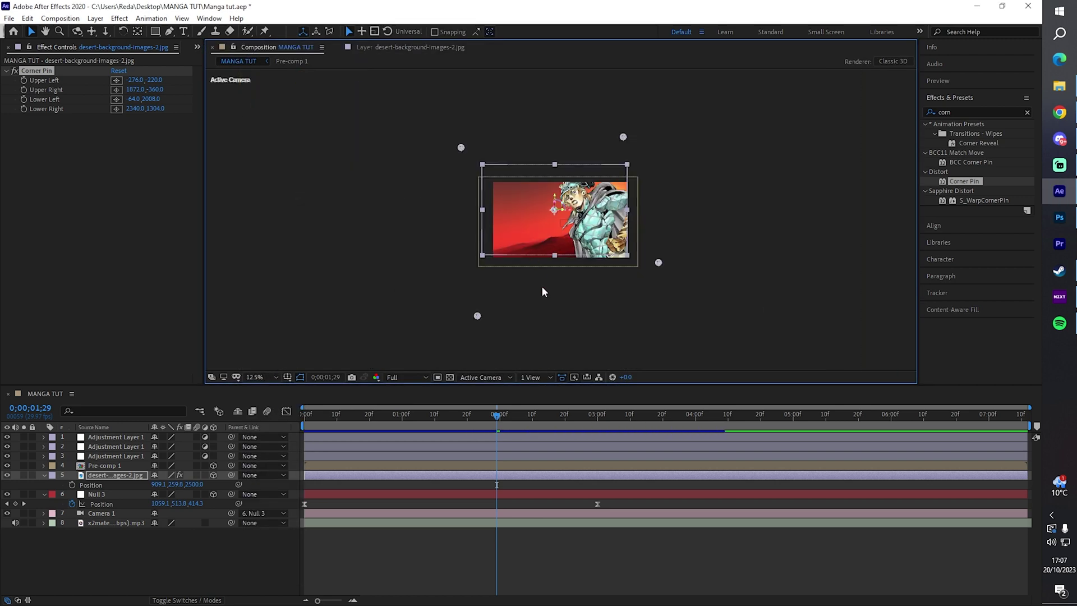
pyautogui.moveTo(477, 318); pyautogui.dragTo(464, 326)
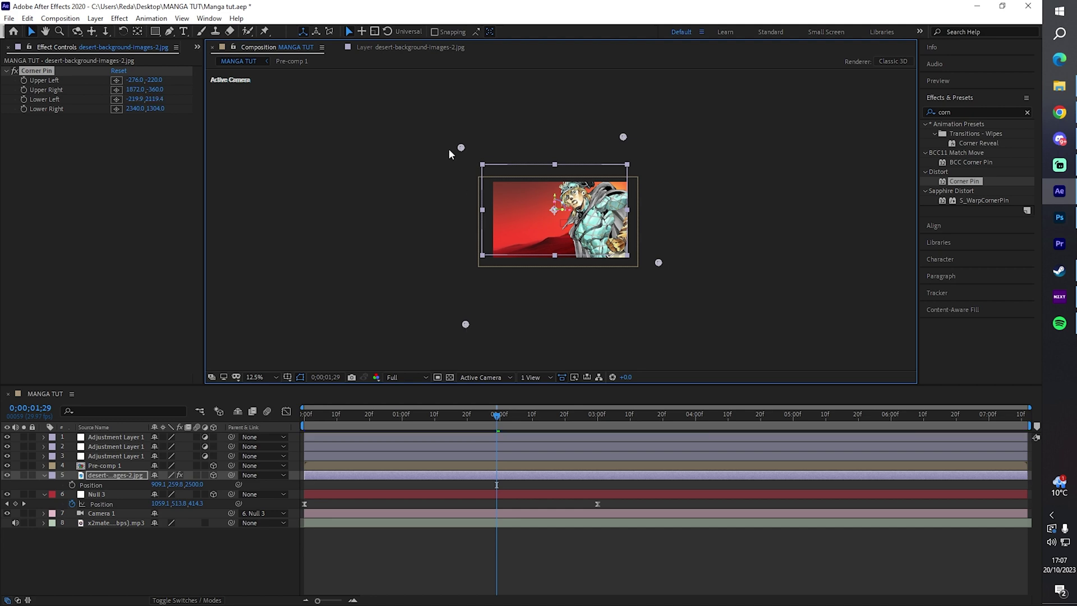
pyautogui.moveTo(462, 148); pyautogui.dragTo(474, 157)
pyautogui.click(275, 377)
pyautogui.click(289, 400)
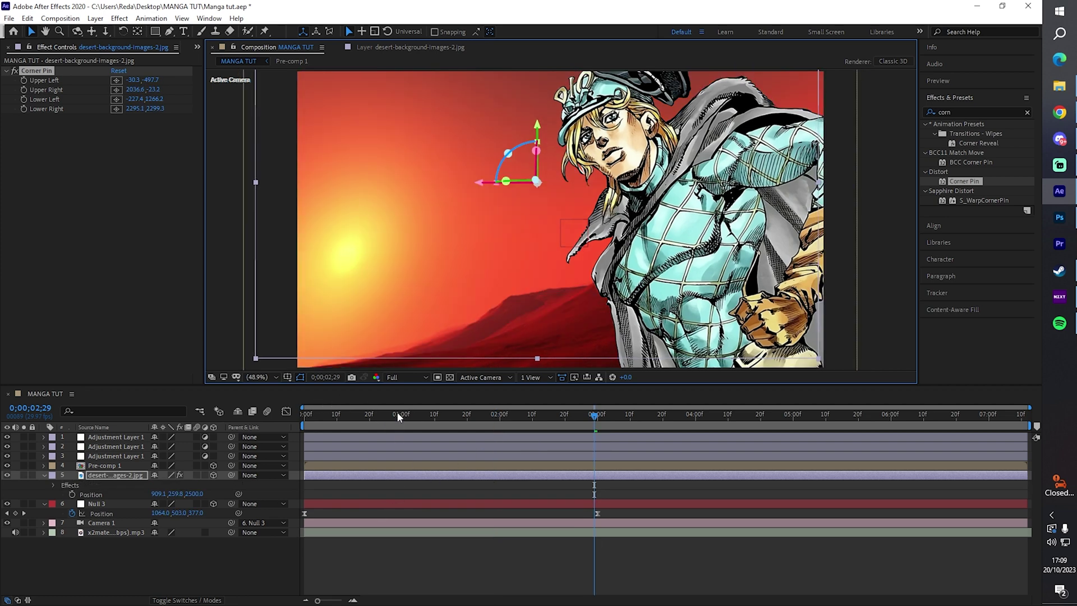
# Step: Reshape the desert background's Corner Pin, moving Upper Right to about 2104.0, -382.5, Lower Right to 2302.6, 2187.1 and Upper Left to -15.3, -684.8
pyautogui.press(',')
pyautogui.press(',')
pyautogui.press(',')
pyautogui.press(',')
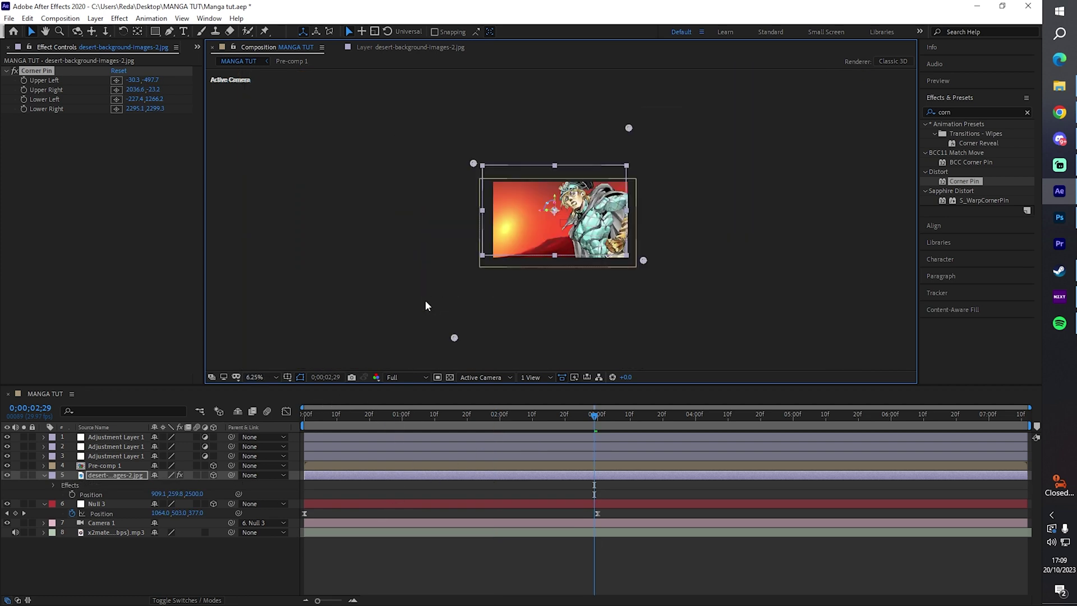
pyautogui.press('.')
pyautogui.moveTo(474, 164); pyautogui.dragTo(473, 147)
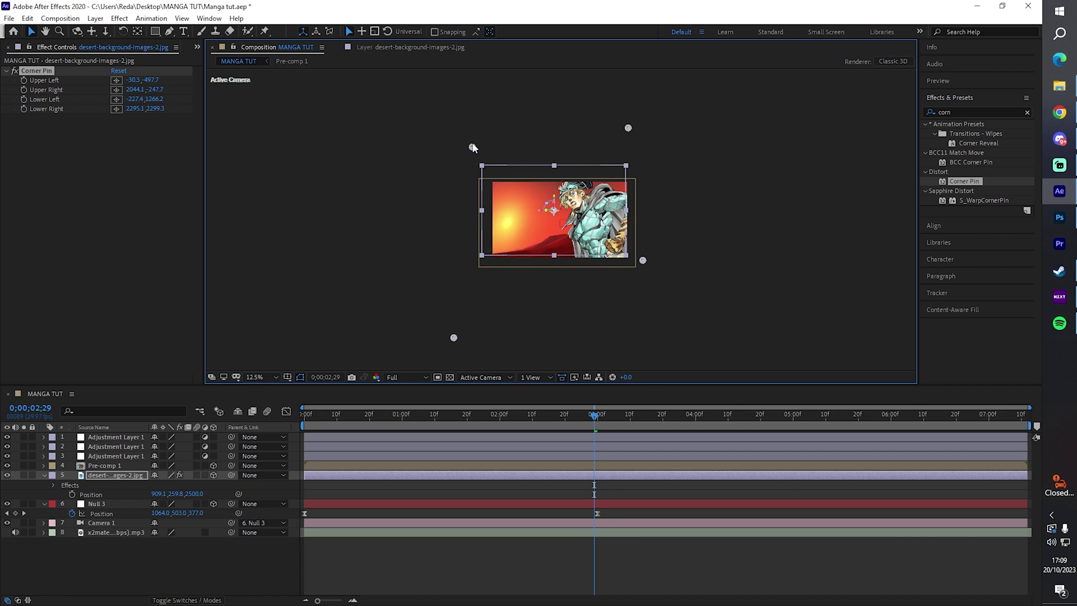
pyautogui.moveTo(454, 338); pyautogui.dragTo(454, 331)
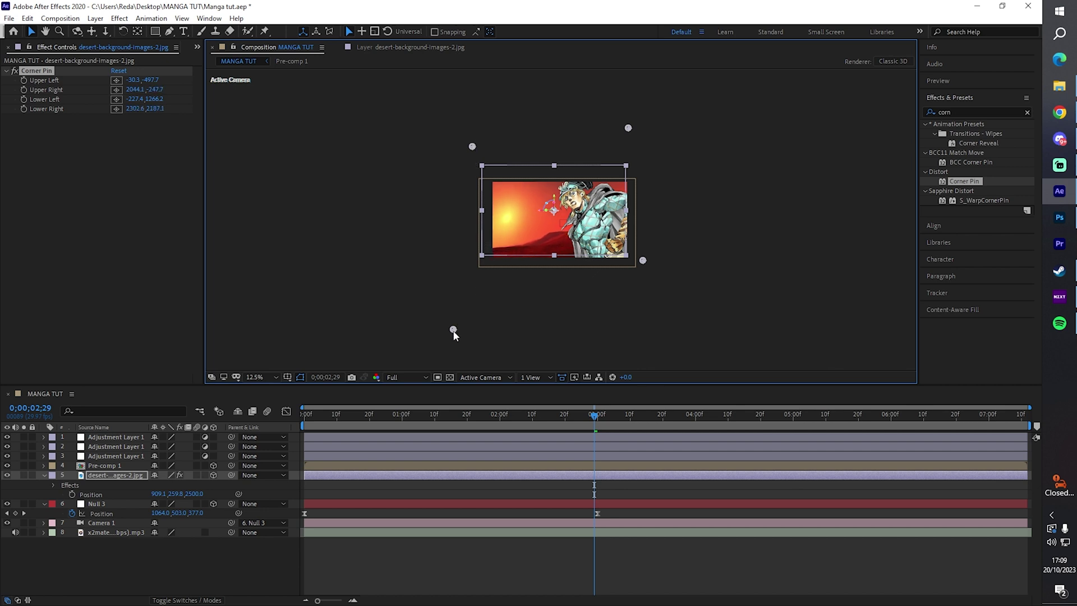
pyautogui.moveTo(473, 147); pyautogui.dragTo(467, 136)
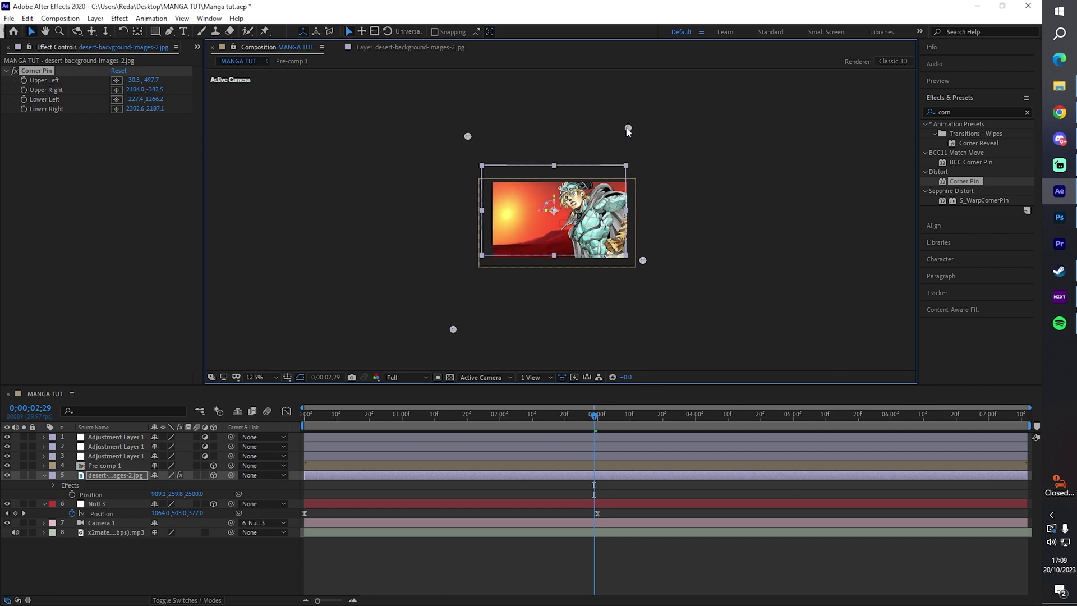
pyautogui.moveTo(628, 127); pyautogui.dragTo(627, 115)
pyautogui.click(259, 379)
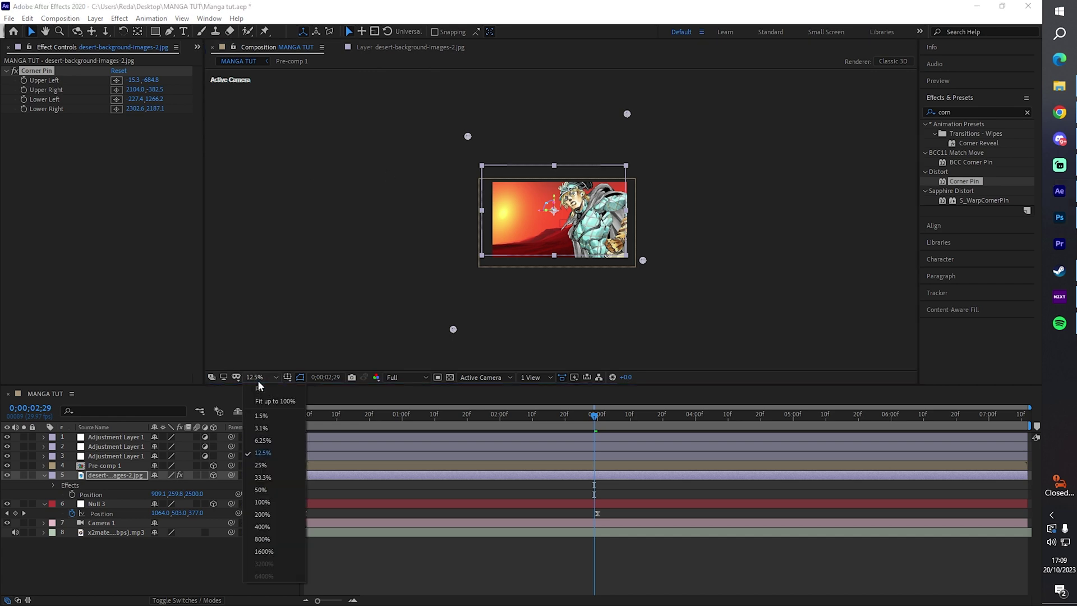
pyautogui.click(295, 397)
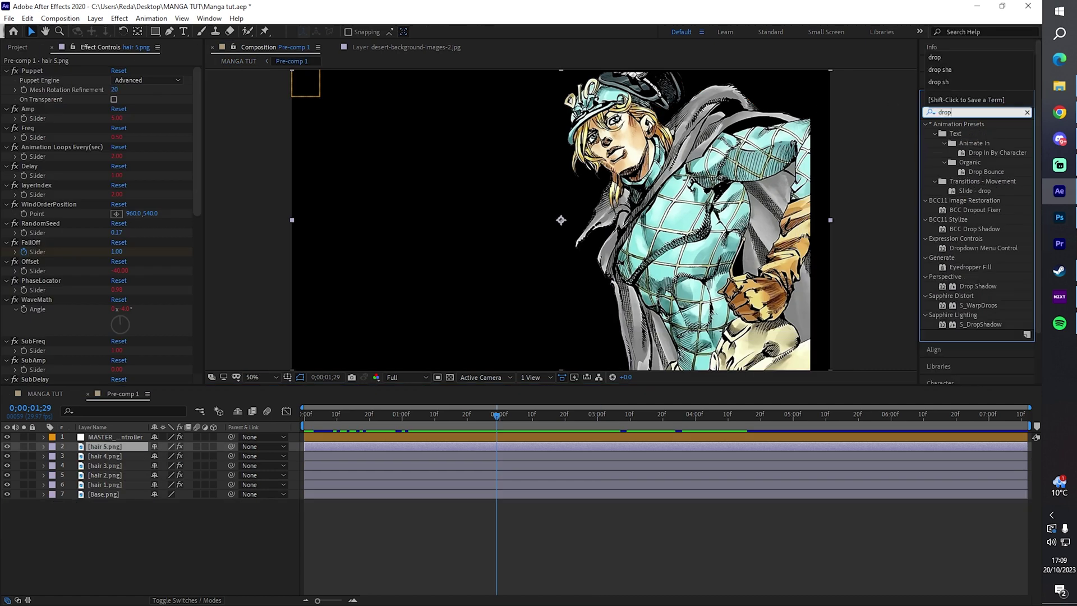
# Step: Apply BCC Drop Shadow to the hair 5 layer in Pre-comp 1 and rotate its Shadow Angle to about 148.5°
pyautogui.write('shad')
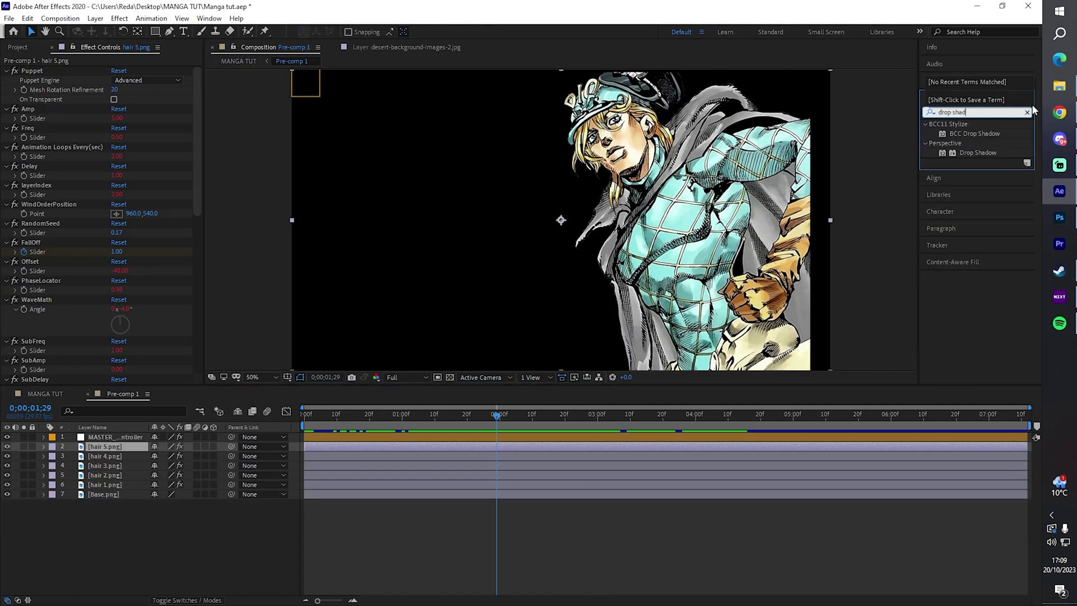
pyautogui.doubleClick(987, 134)
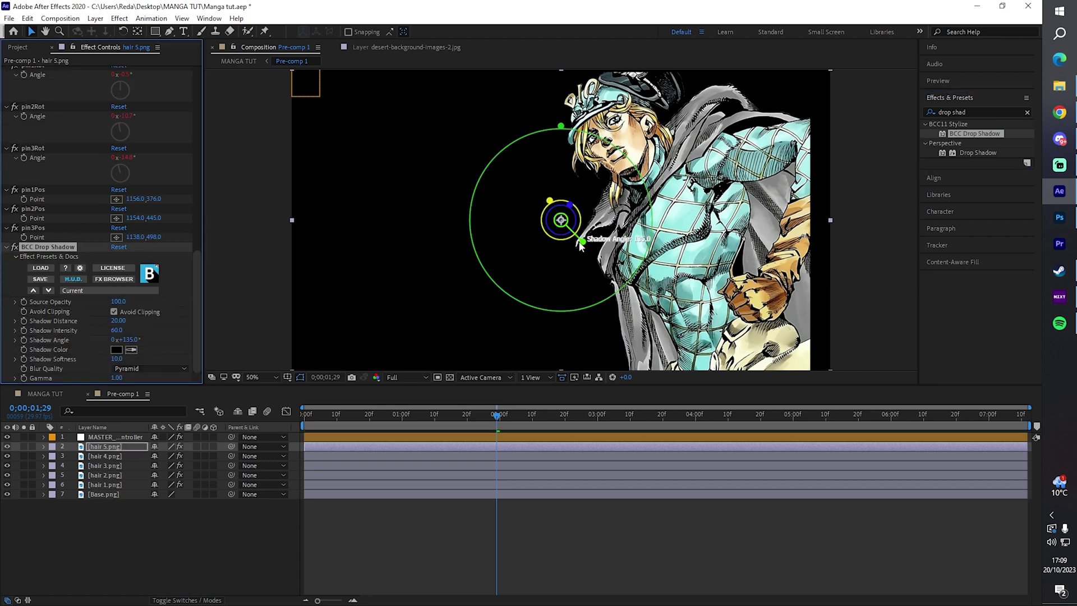
pyautogui.moveTo(580, 245)
pyautogui.mouseDown()
pyautogui.moveTo(575, 220)
pyautogui.moveTo(578, 257)
pyautogui.mouseUp()
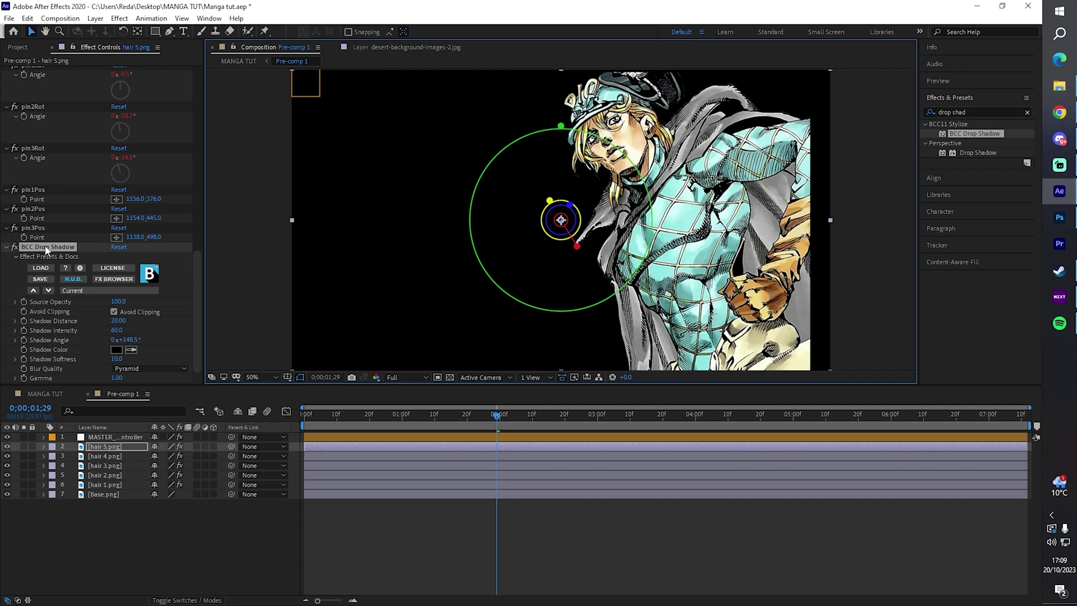
# Step: Copy the BCC Drop Shadow effect from hair 5 onto the hair 4, hair 3, hair 2 and hair 1 layers
pyautogui.click(104, 455)
pyautogui.keyDown('shift'); pyautogui.click(104, 485); pyautogui.keyUp('shift')
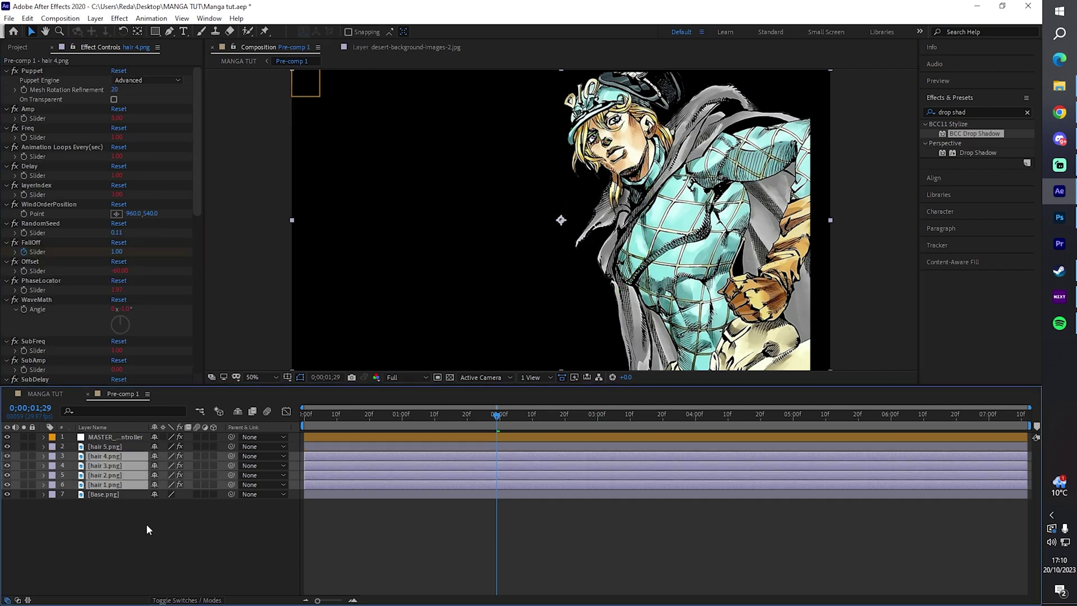
pyautogui.click(147, 528)
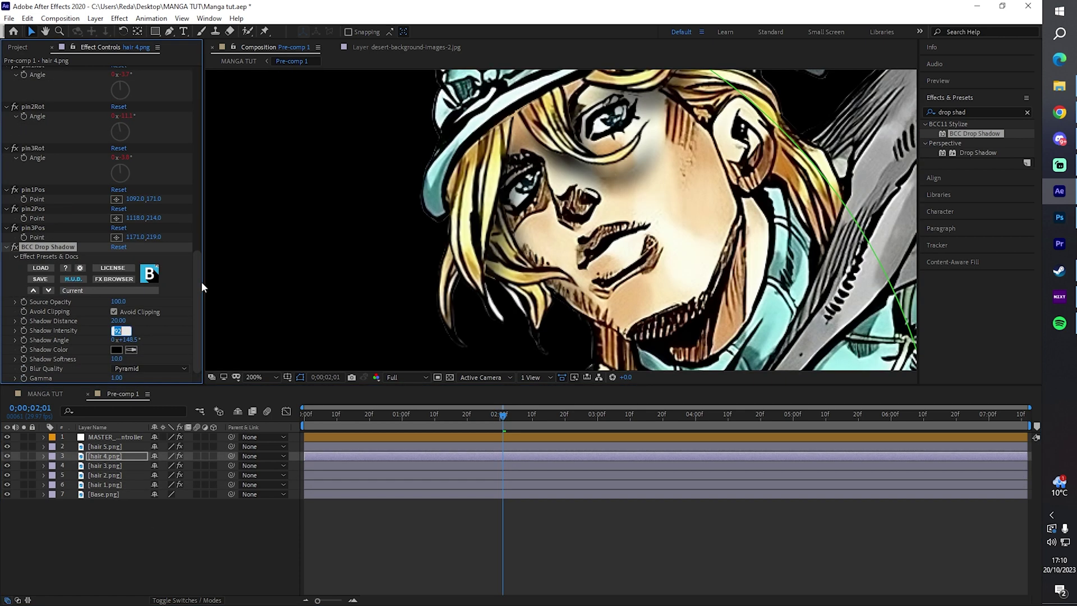
# Step: Set the hair 4 layer's BCC Drop Shadow to Shadow Intensity 90 and Shadow Softness 5
pyautogui.write('90')
pyautogui.press('Return')
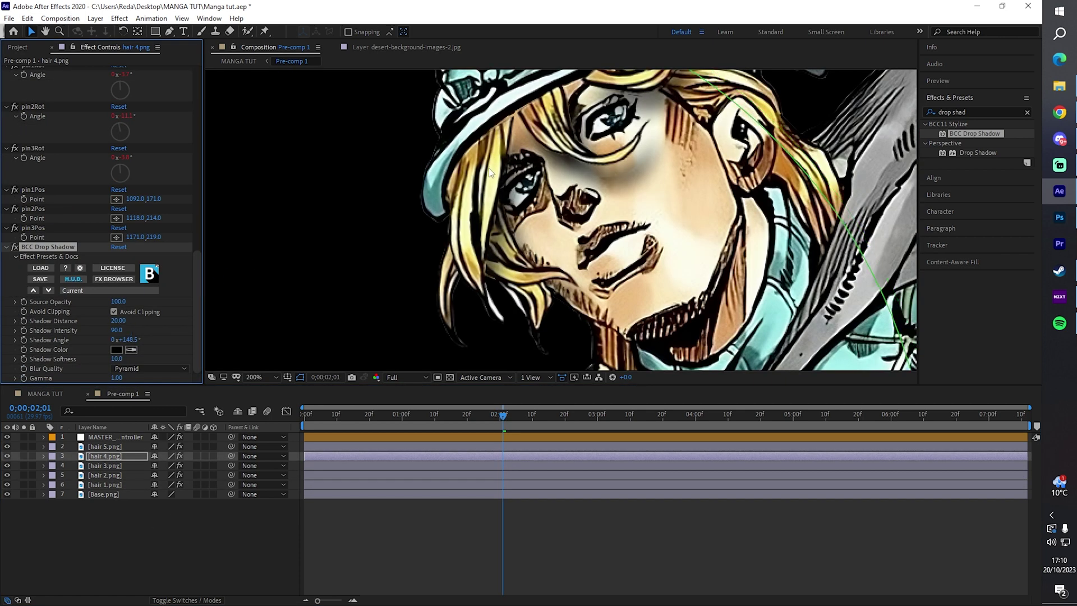
pyautogui.click(131, 369)
pyautogui.click(156, 350)
pyautogui.click(116, 359)
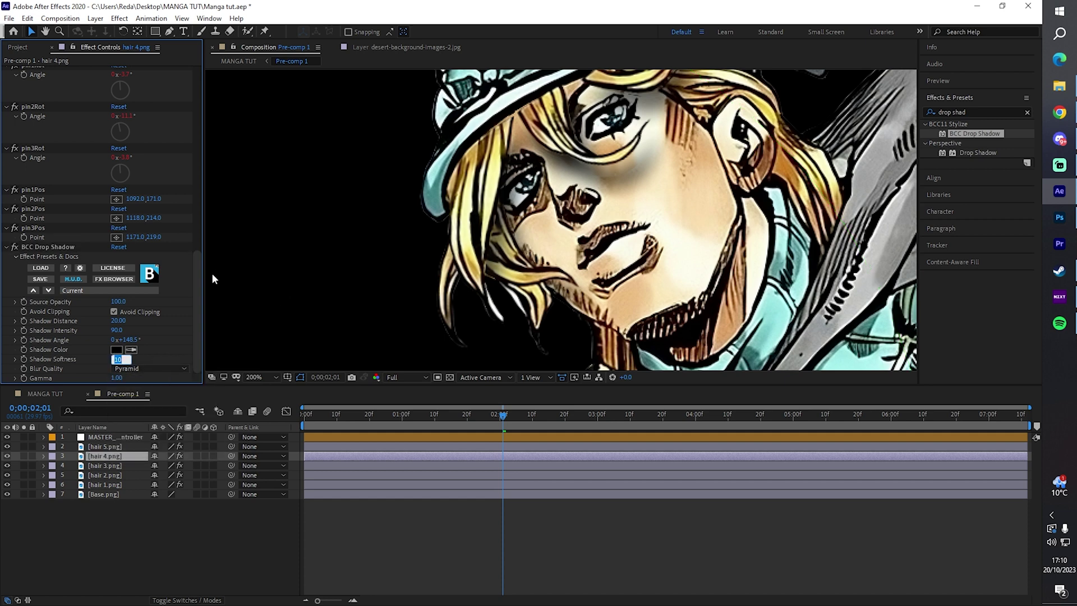
pyautogui.write('5')
pyautogui.press('Return')
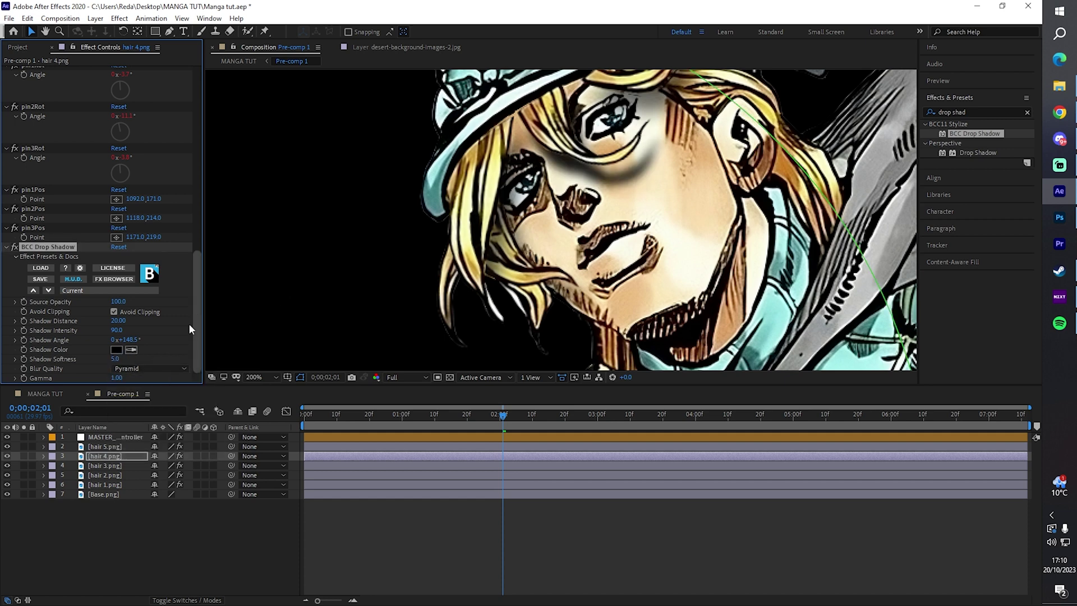
# Step: Try a Shadow Softness of 10 on the hair 4 layer and settle on 7
pyautogui.click(116, 359)
pyautogui.write('10')
pyautogui.press('Return')
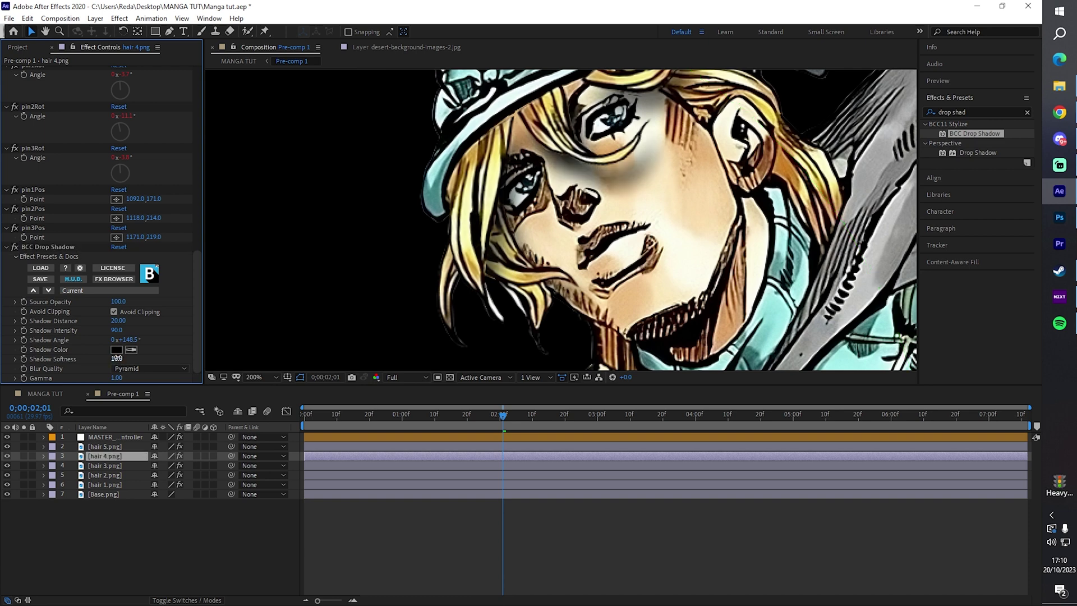
pyautogui.click(117, 359)
pyautogui.write('7')
pyautogui.press('Return')
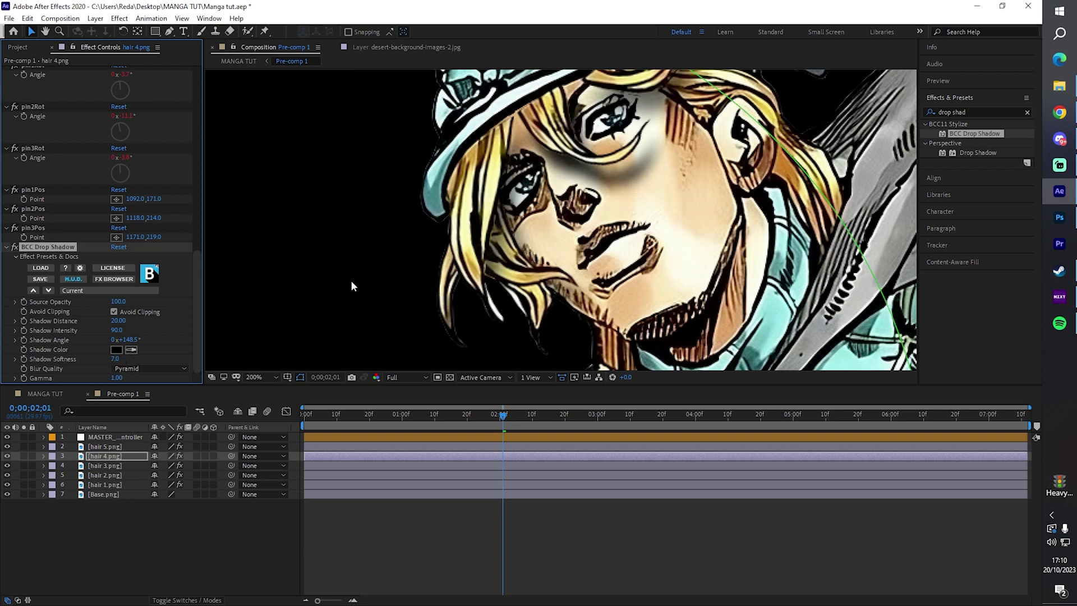
# Step: Preview the hair animation with its shadows from the start of Pre-comp 1
pyautogui.moveTo(410, 415); pyautogui.dragTo(264, 443)
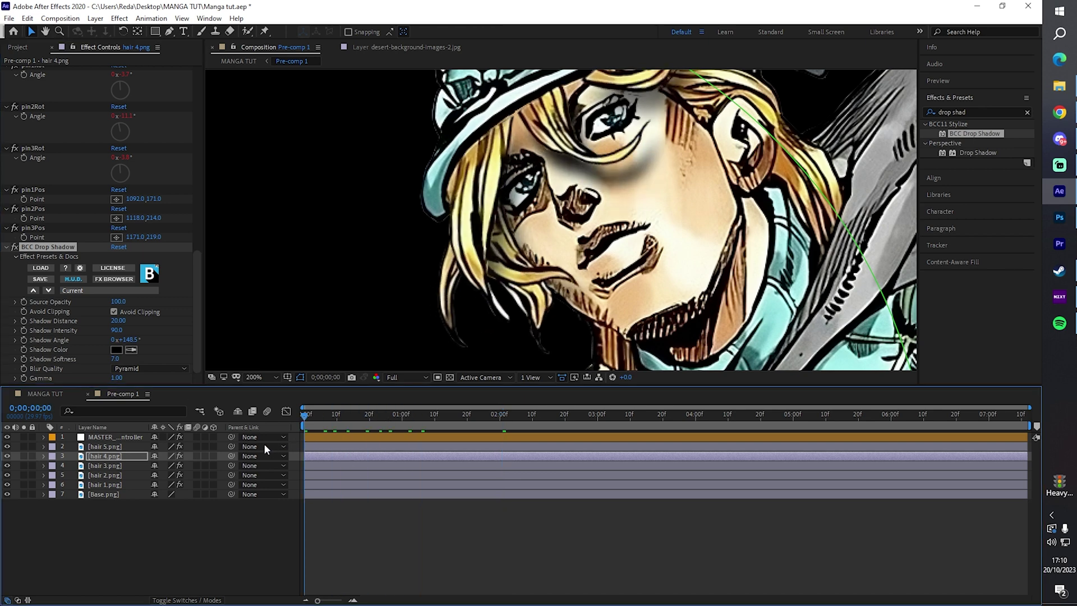
pyautogui.press('space')
pyautogui.press('space')
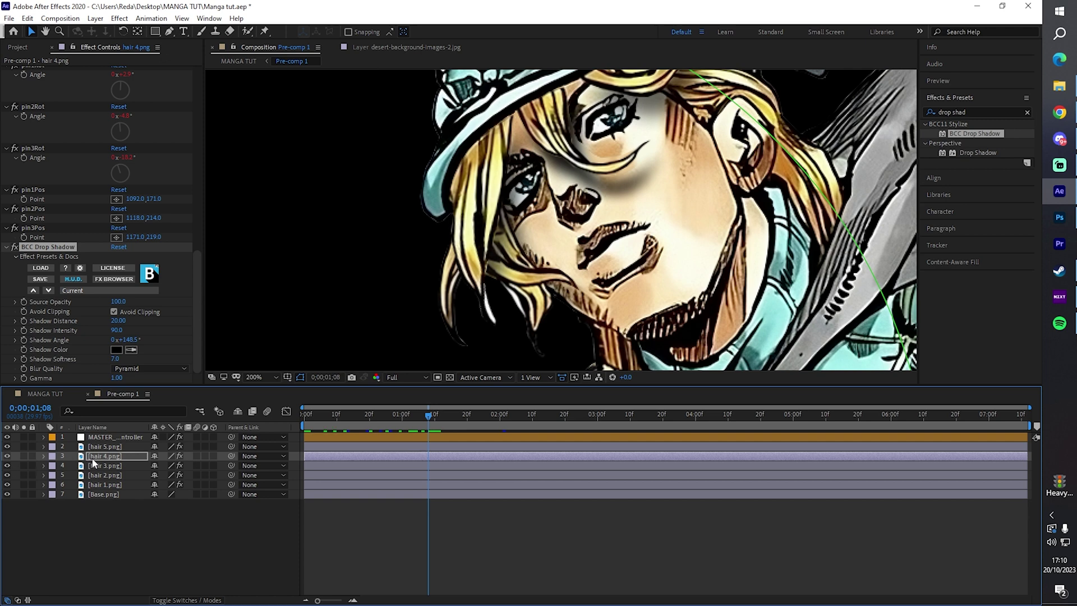
# Step: Set the hair 3 layer's drop shadow to Shadow Intensity 80 and Shadow Softness 8, undoing a trial change of Shadow Distance
pyautogui.click(105, 466)
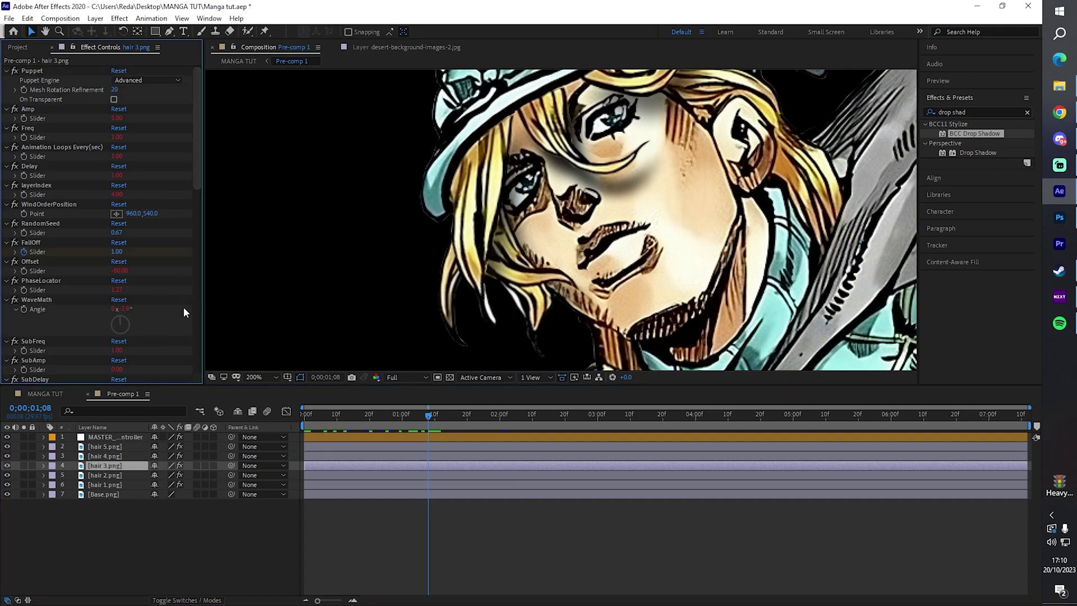
pyautogui.moveTo(197, 174); pyautogui.dragTo(196, 367)
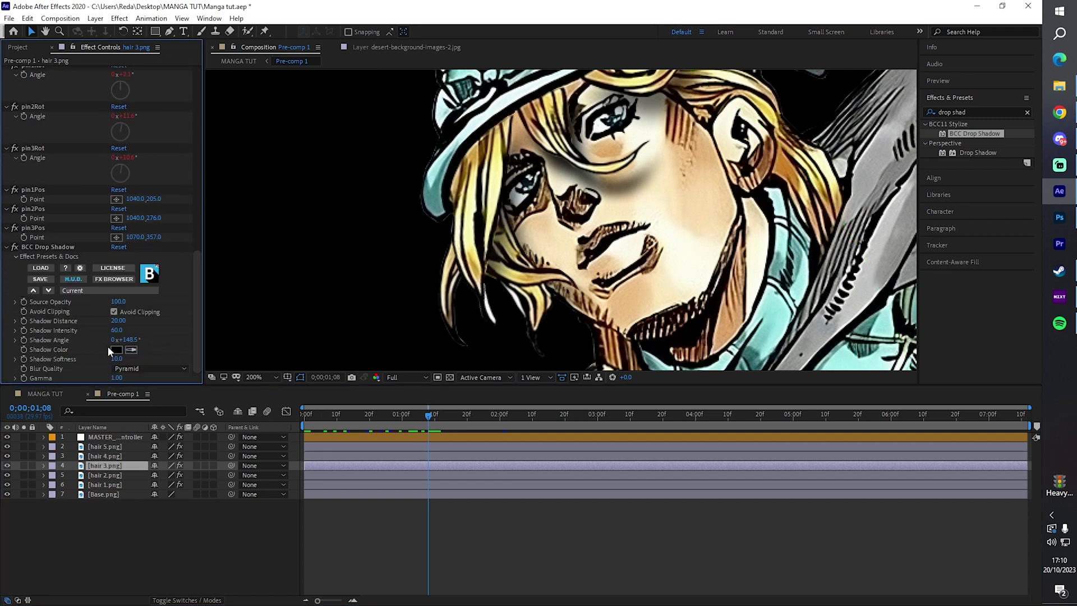
pyautogui.moveTo(115, 332)
pyautogui.mouseDown()
pyautogui.moveTo(155, 335)
pyautogui.moveTo(124, 322)
pyautogui.mouseUp()
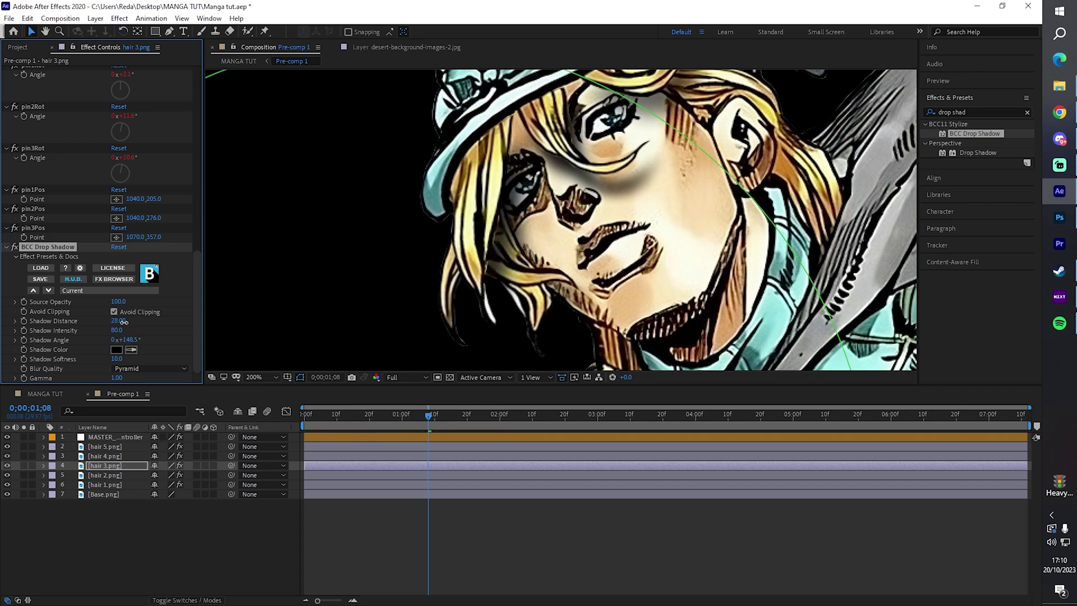
pyautogui.hotkey('ctrl', 'z')
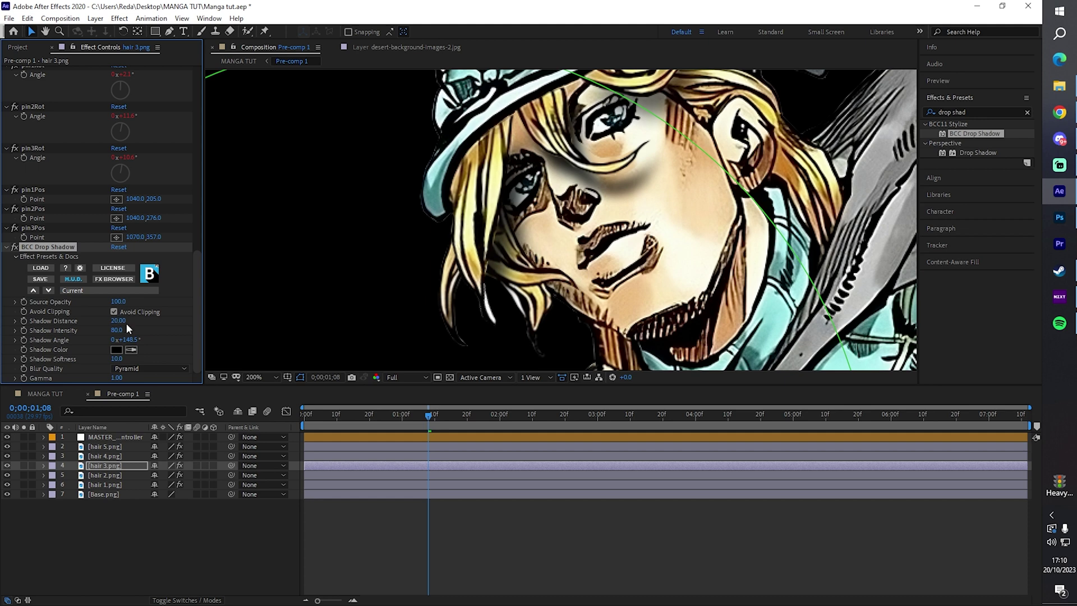
pyautogui.click(117, 359)
pyautogui.write('8')
pyautogui.press('Return')
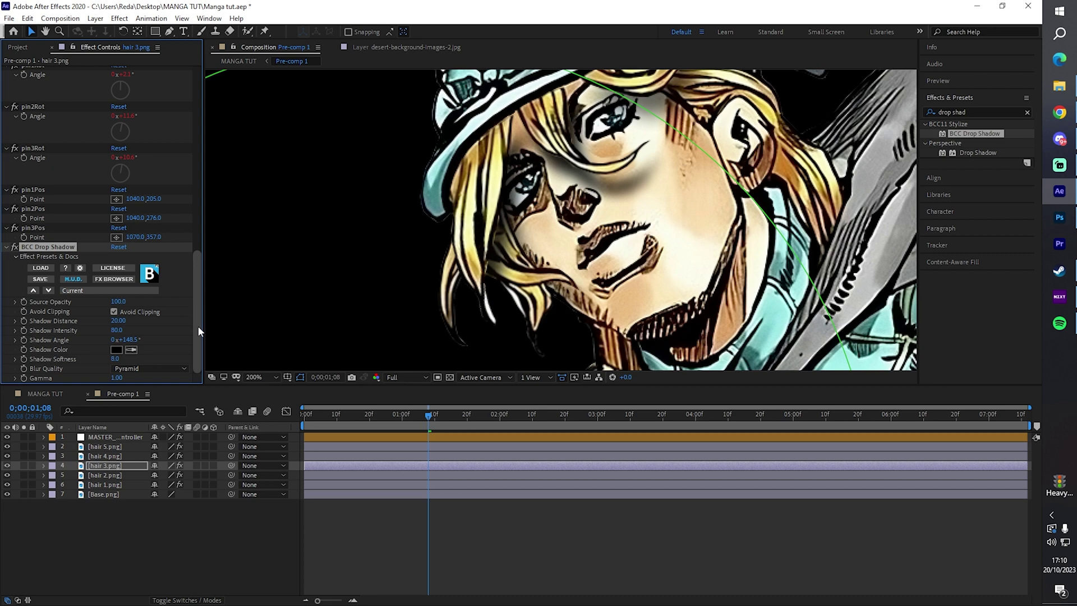
# Step: Rotate the hair 3 layer's Shadow Angle to about 48.7° and preview the animation from 0;00;00;26
pyautogui.scroll(-3, 439, 195)
pyautogui.scroll(1, 524, 329)
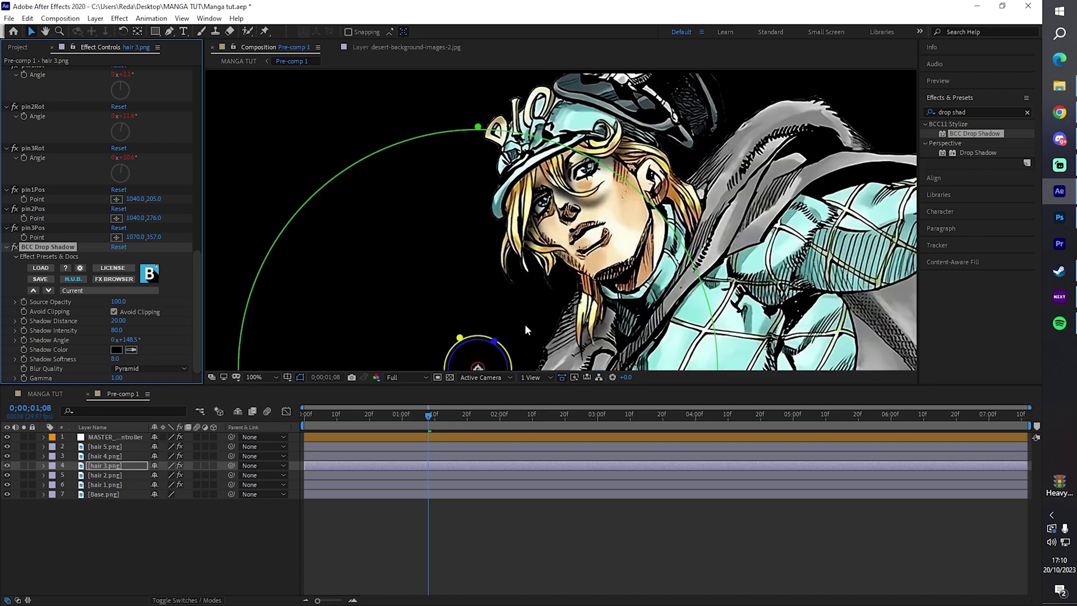
pyautogui.scroll(-2, 526, 330)
pyautogui.scroll(2, 515, 316)
pyautogui.moveTo(621, 244); pyautogui.dragTo(618, 169)
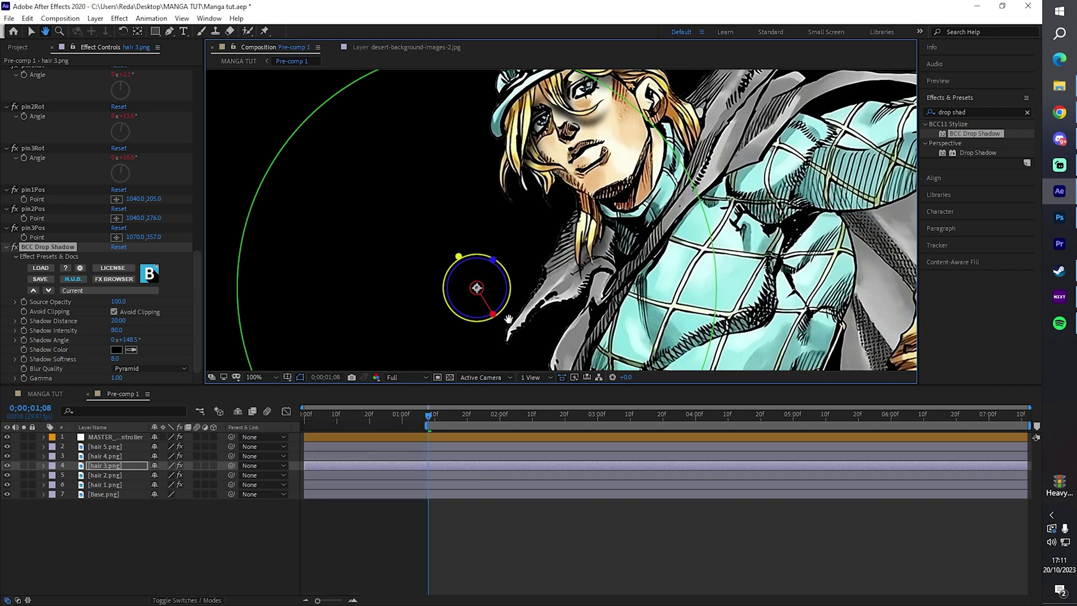
pyautogui.moveTo(492, 314); pyautogui.dragTo(508, 264)
pyautogui.click(390, 421)
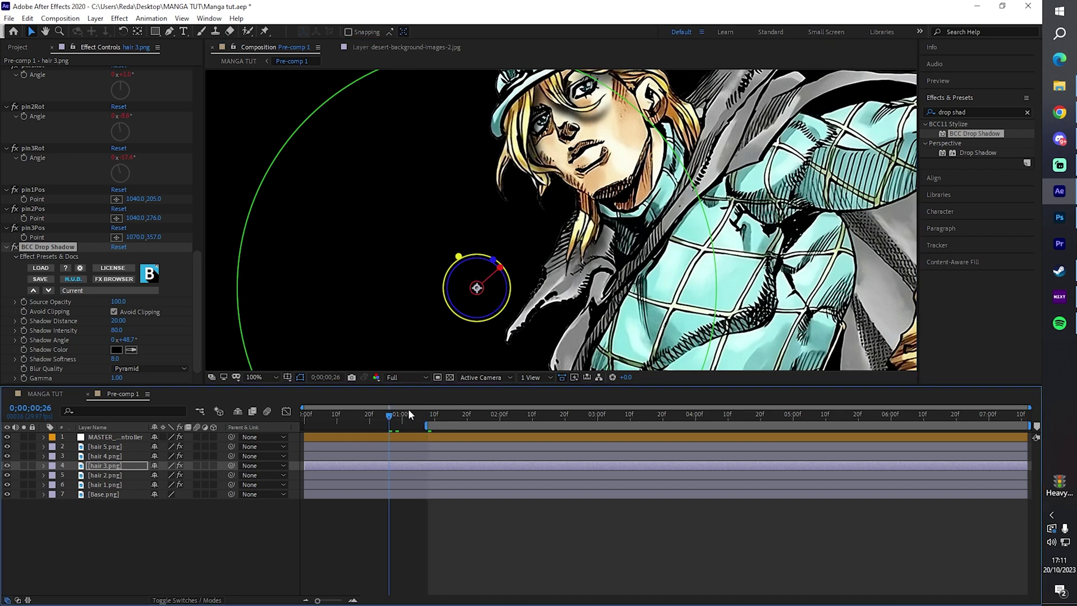
pyautogui.press('space')
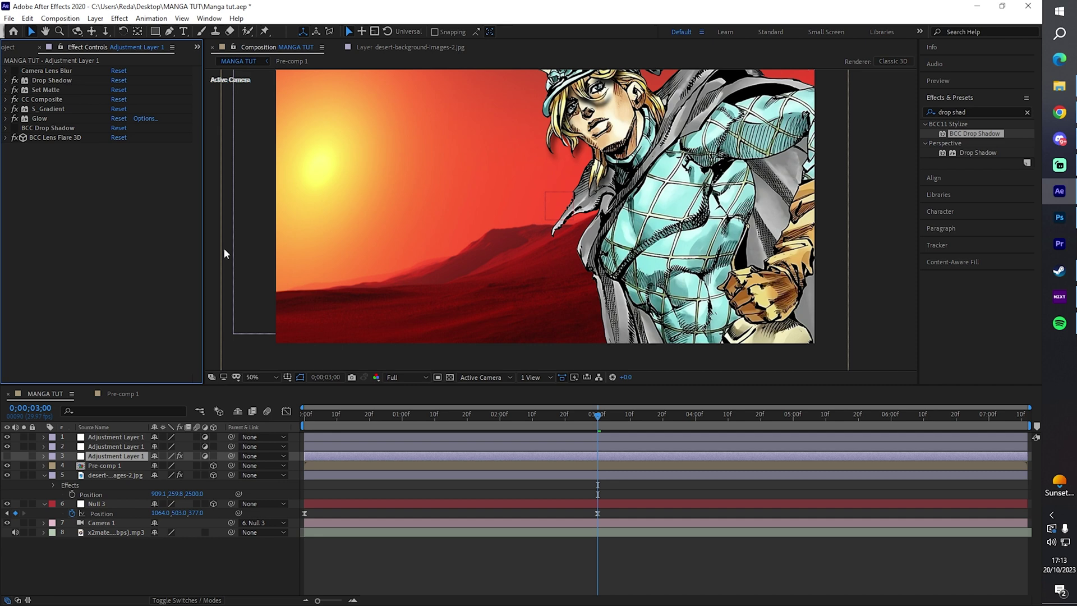
# Step: Remove the Camera Lens Blur Radius and Drop Shadow Distance keyframes from the third adjustment layer in MANGA TUT
pyautogui.click(106, 465)
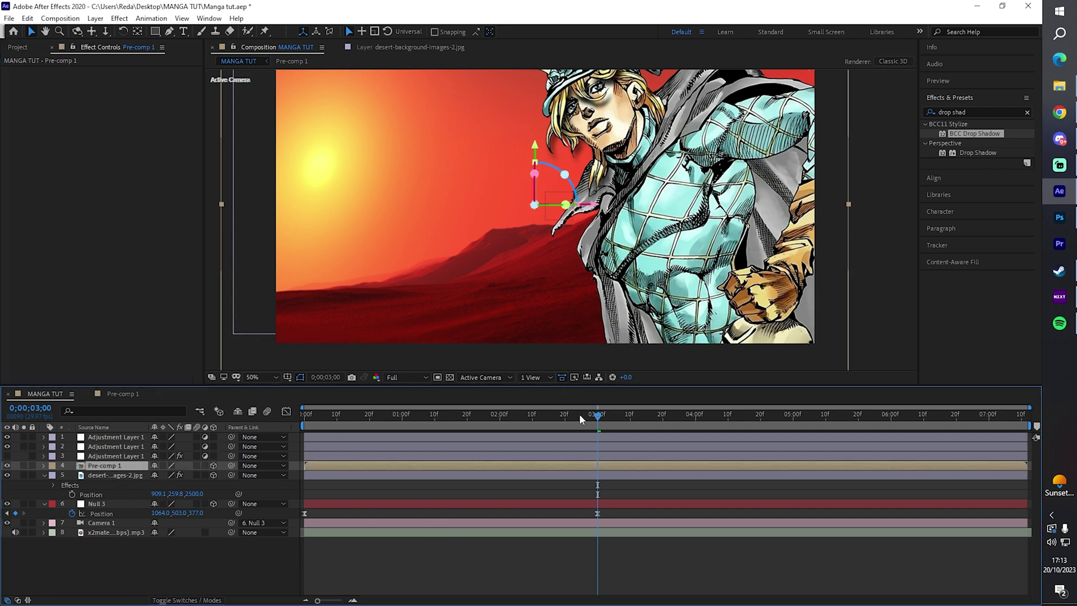
pyautogui.click(110, 456)
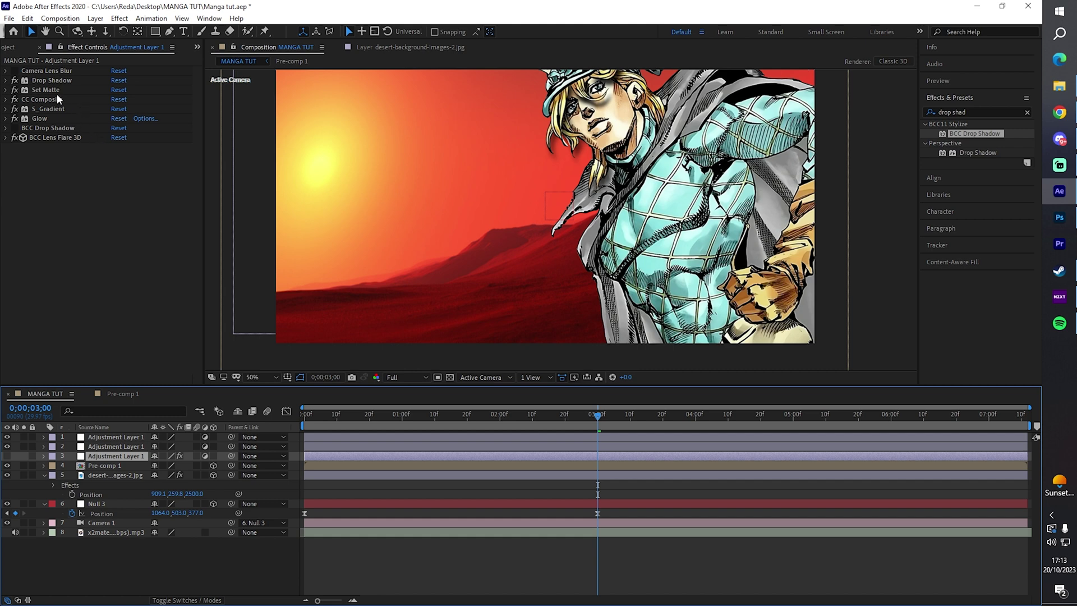
pyautogui.press('u')
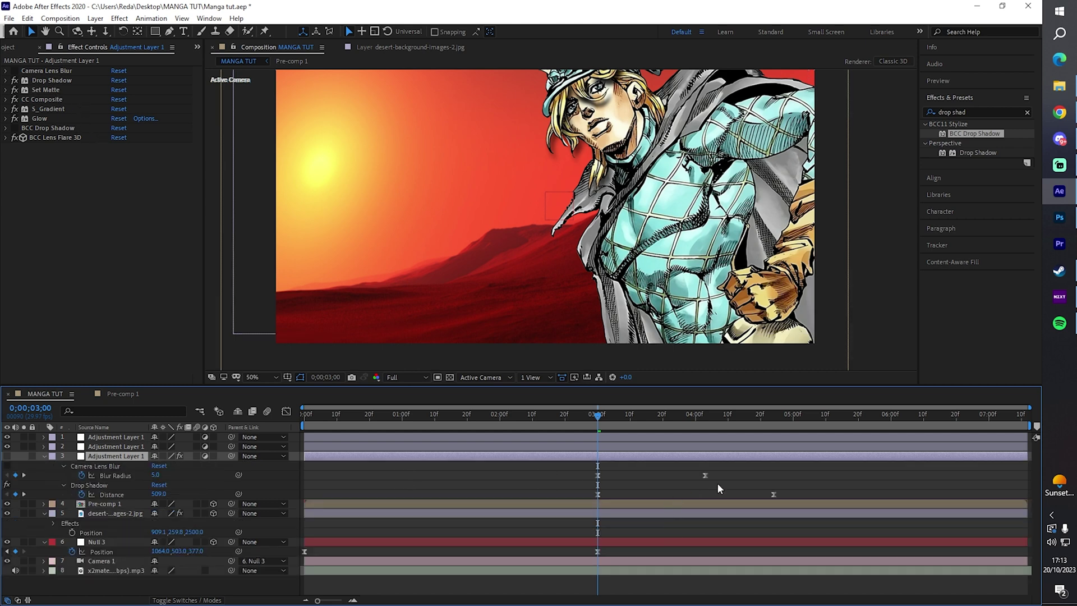
pyautogui.click(807, 470)
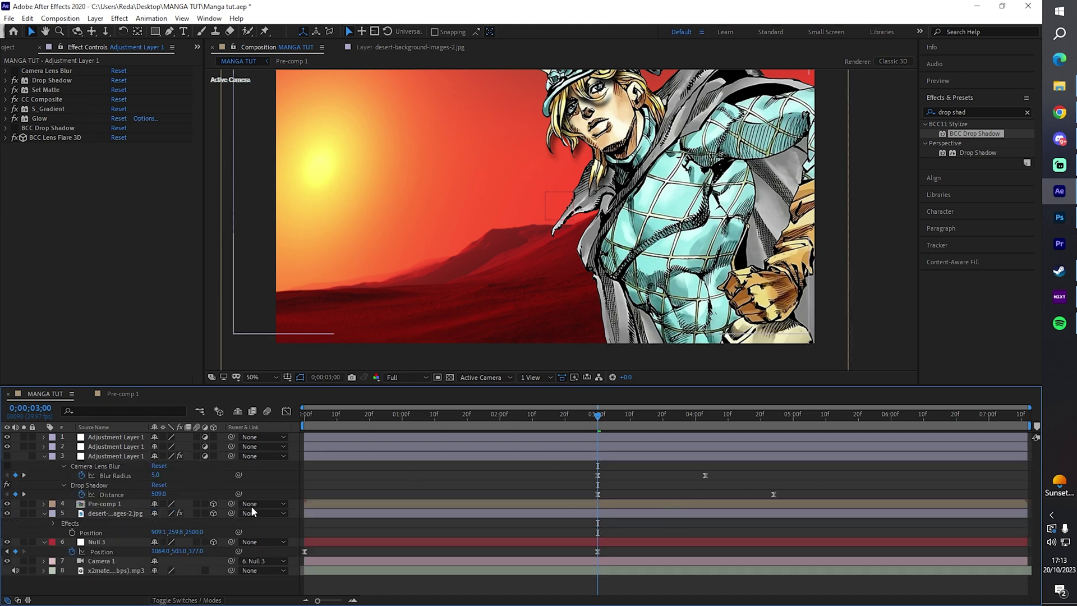
pyautogui.click(82, 474)
pyautogui.click(82, 494)
pyautogui.click(45, 456)
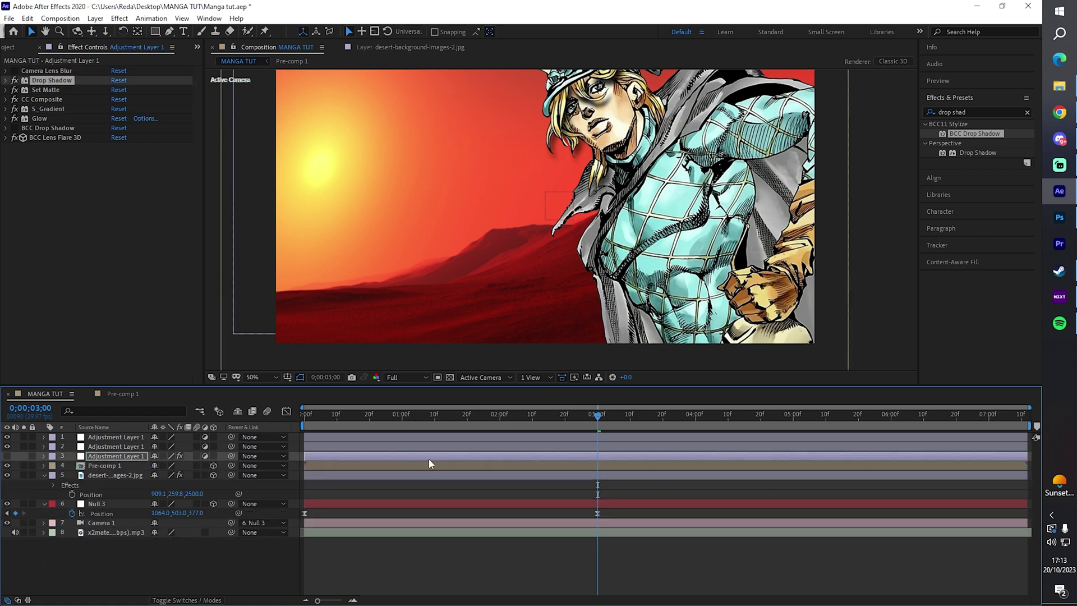
# Step: Examine the third adjustment layer's Drop Shadow effect settings and select the Pre-comp 1 layer
pyautogui.click(69, 177)
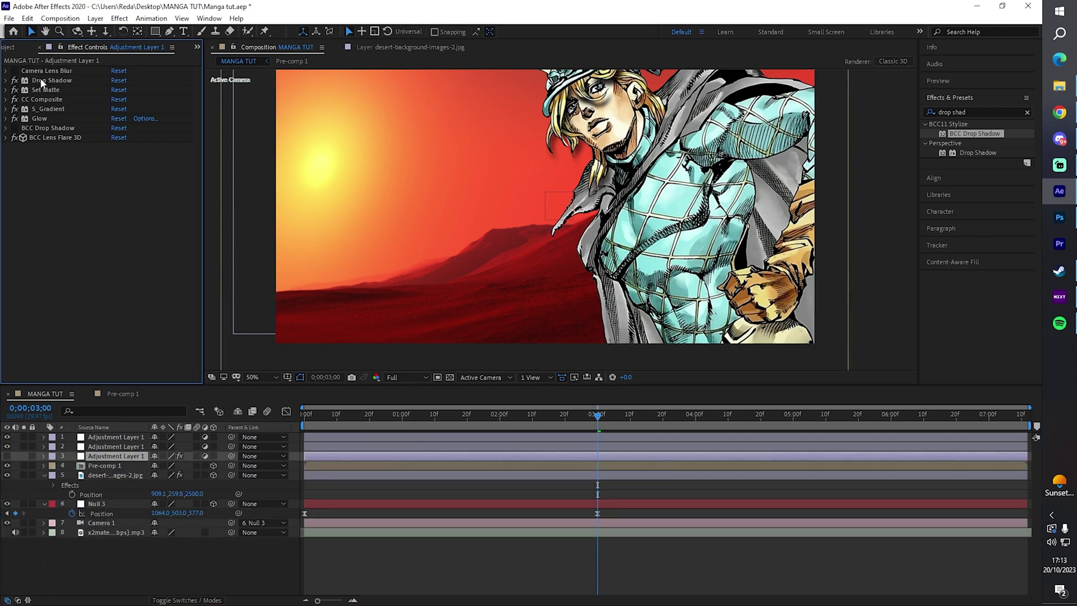
pyautogui.click(42, 82)
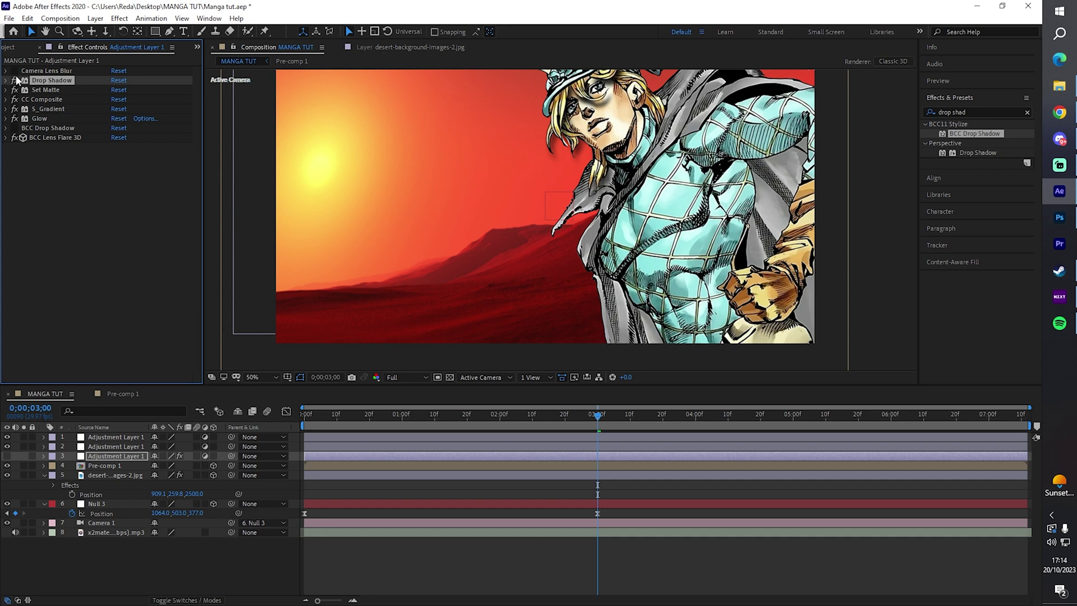
pyautogui.click(5, 82)
pyautogui.click(6, 81)
pyautogui.click(104, 465)
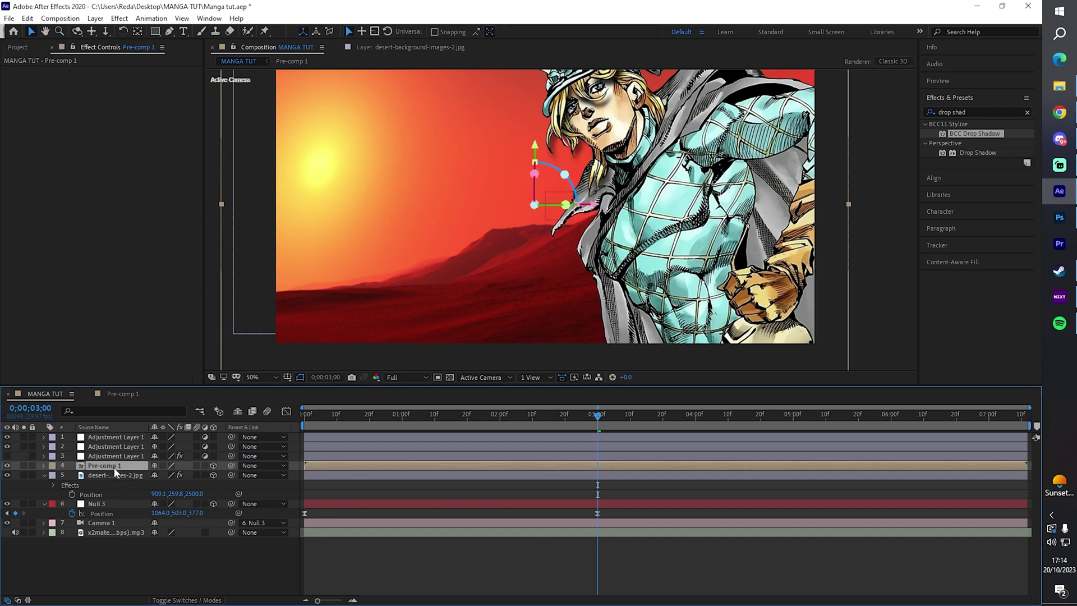
# Step: Paste the copied Drop Shadow effect onto the Pre-comp 1 layer, keep Shadow Only on, and set Distance to 176
pyautogui.hotkey('ctrl', 'v')
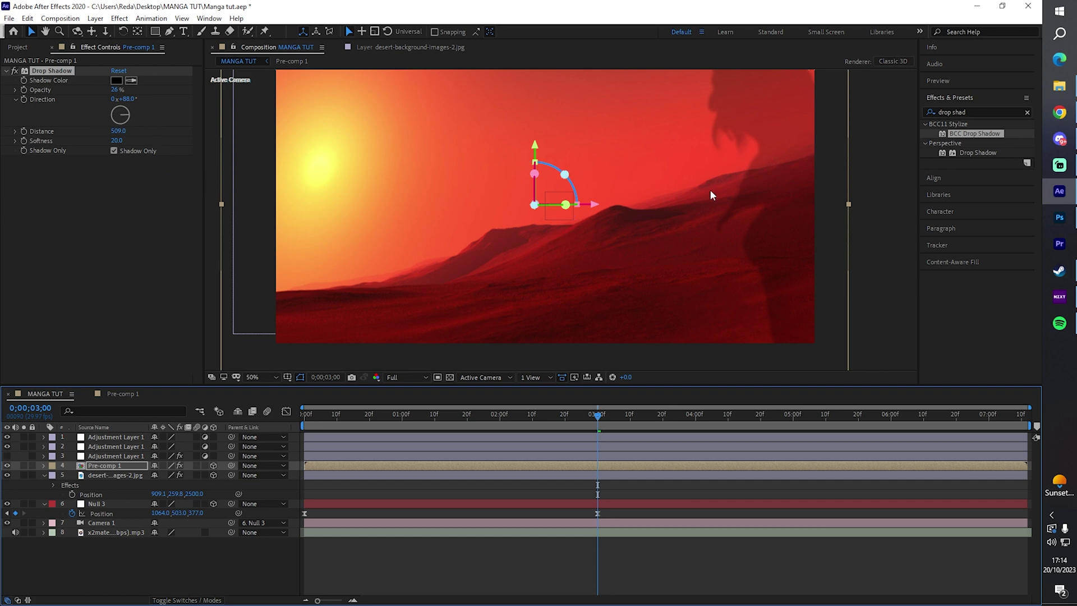
pyautogui.click(114, 151)
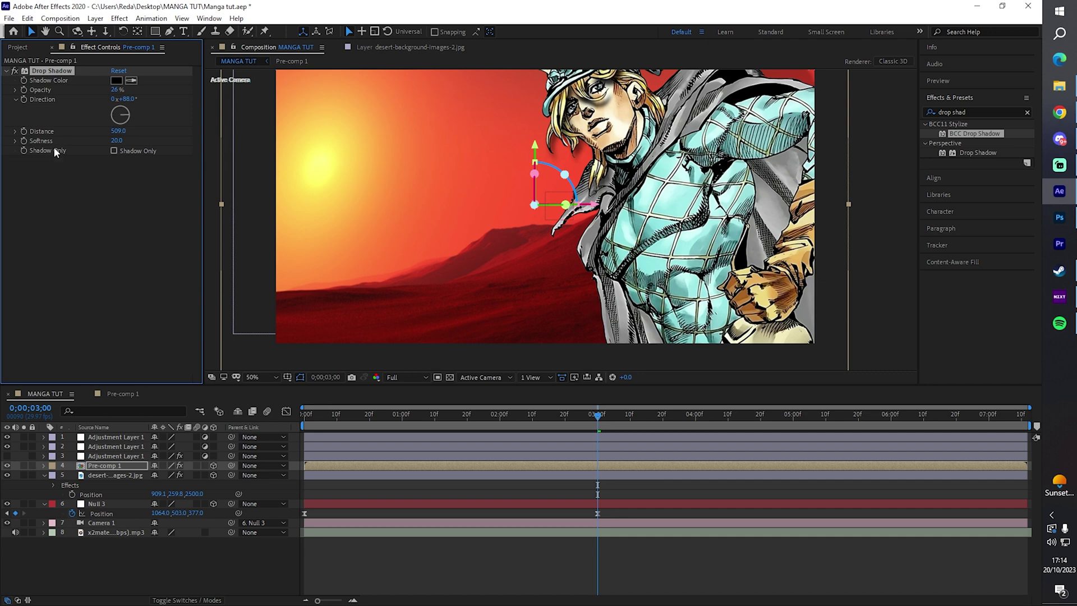
pyautogui.click(114, 151)
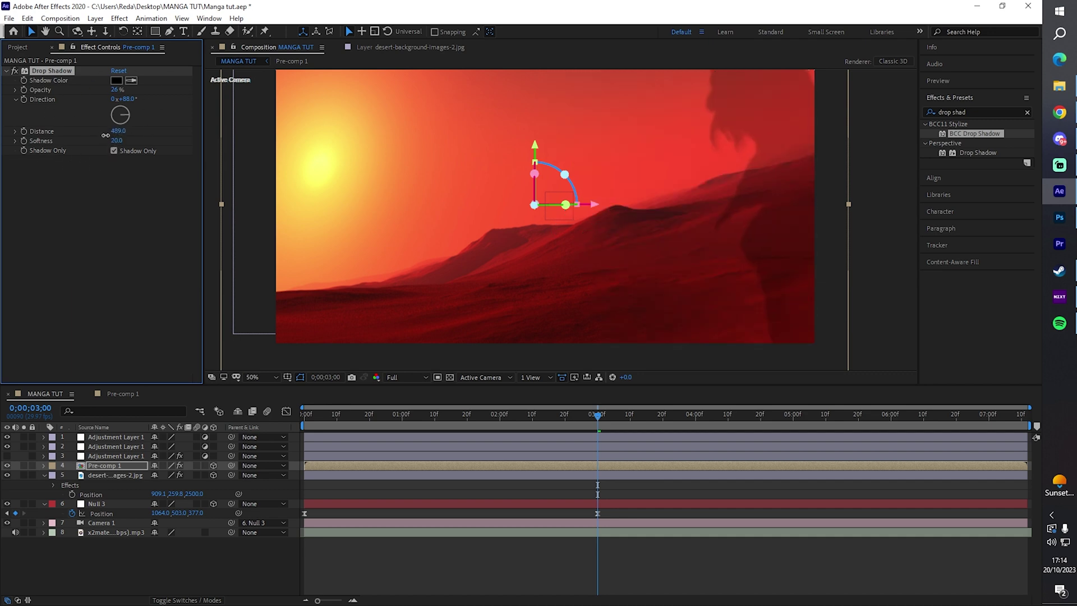
pyautogui.moveTo(118, 131); pyautogui.dragTo(5, 170)
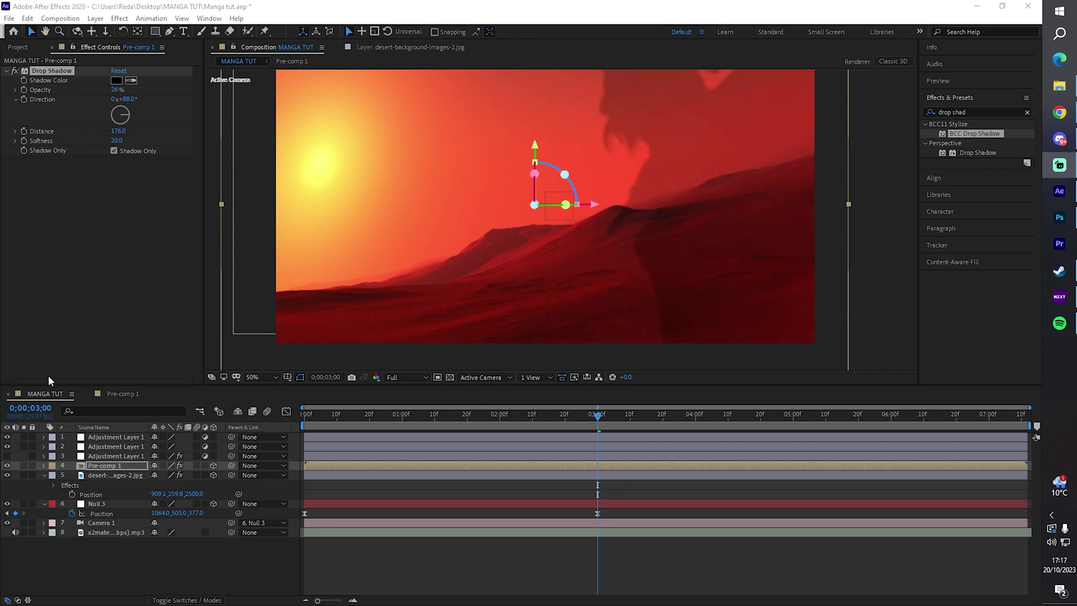
# Step: Copy the Set Matte and CC Composite effects from the third adjustment layer onto Pre-comp 1
pyautogui.click(93, 455)
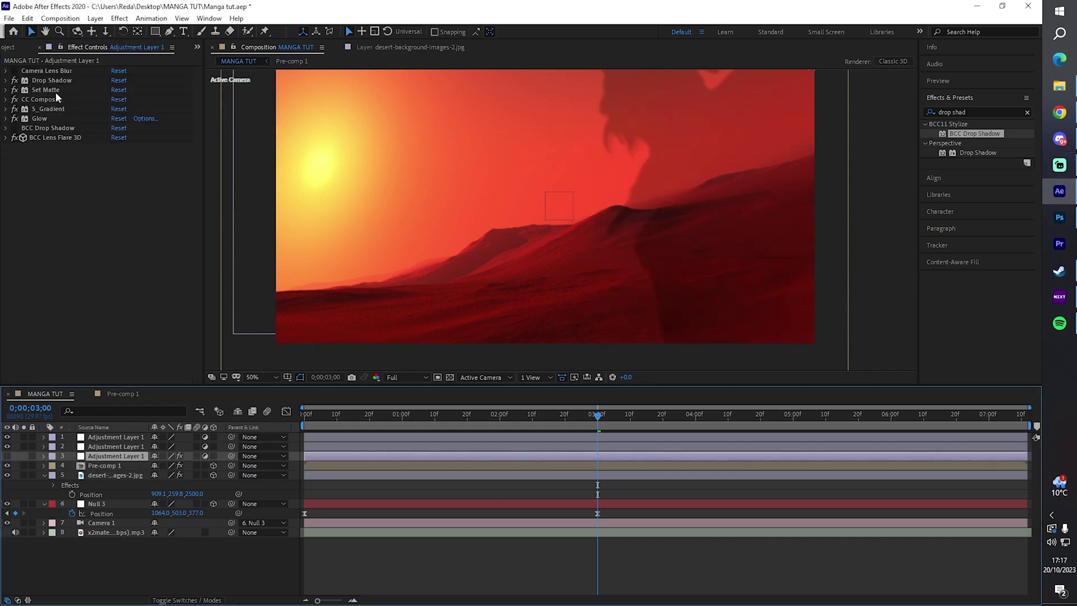
pyautogui.moveTo(55, 91); pyautogui.dragTo(114, 466)
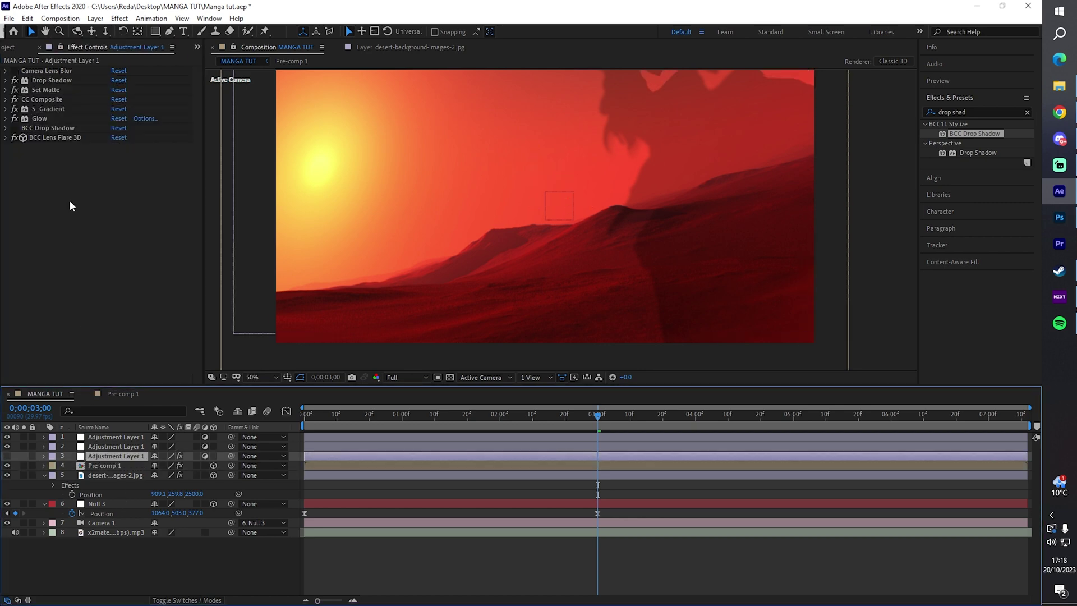
pyautogui.click(114, 466)
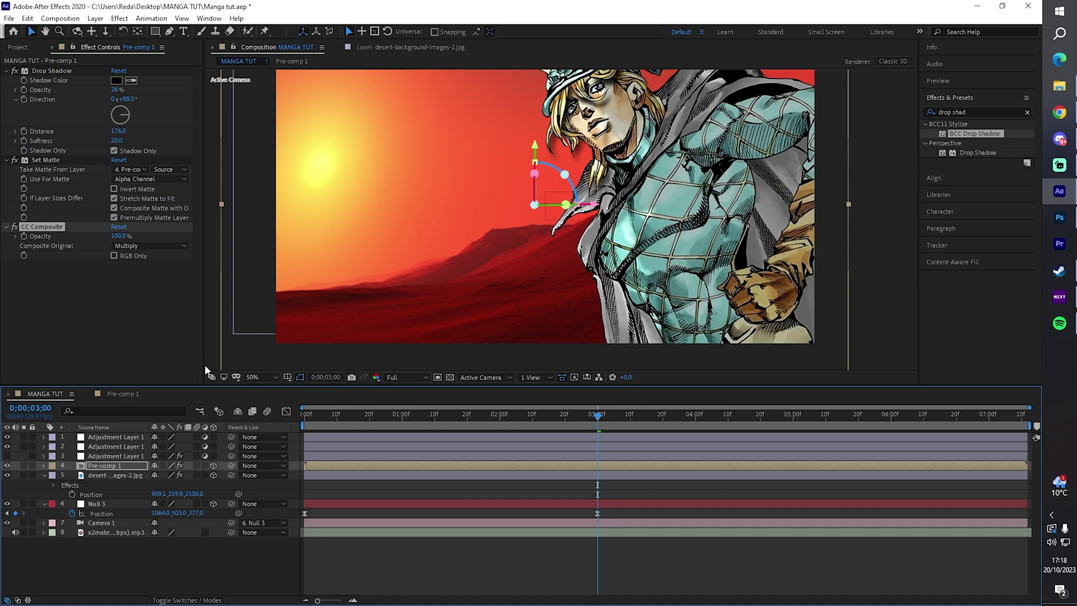
# Step: Compare Pre-comp 1 with and without CC Composite at Multiply, and set the Drop Shadow Direction to 92°
pyautogui.click(120, 246)
pyautogui.click(162, 246)
pyautogui.click(14, 227)
pyautogui.click(15, 226)
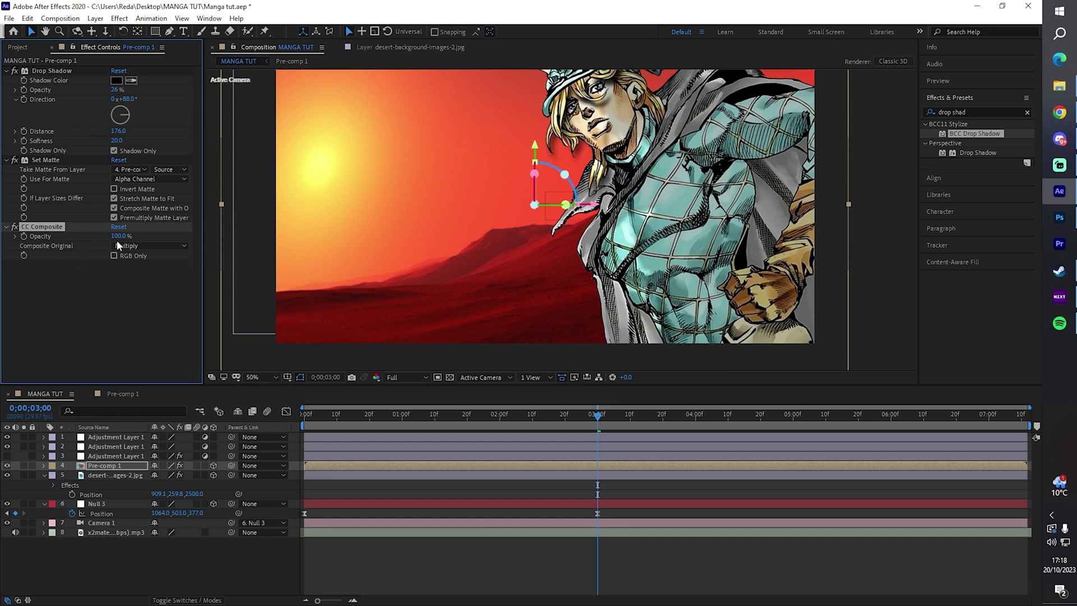
pyautogui.moveTo(117, 236); pyautogui.dragTo(202, 239)
pyautogui.moveTo(115, 99); pyautogui.dragTo(172, 107)
# Step: Copy the S_Gradient effect from the third adjustment layer onto the Pre-comp 1 layer
pyautogui.hotkey('ctrl', 'Up')
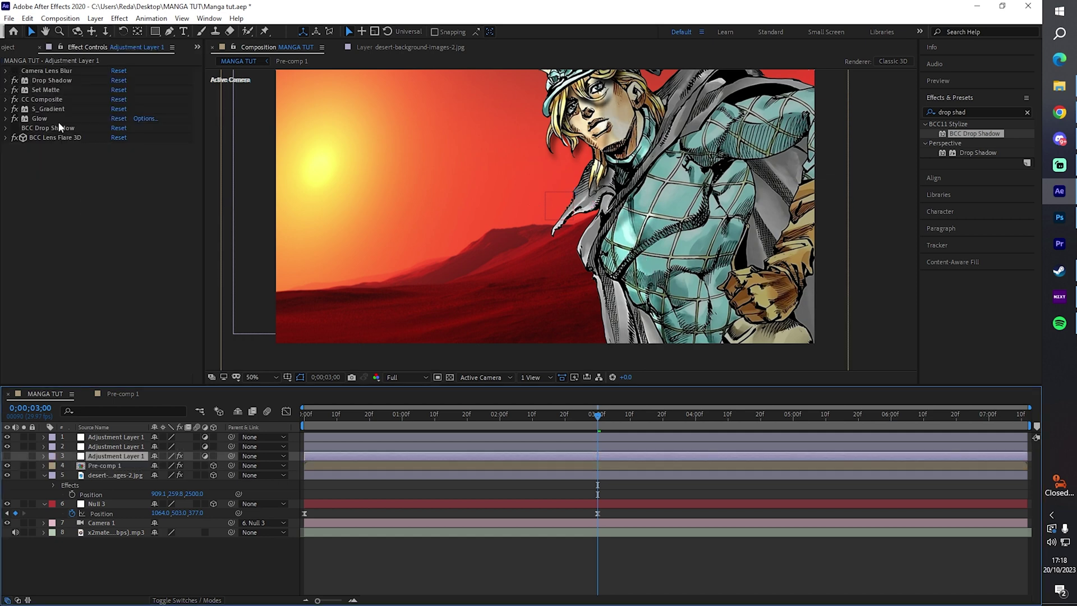
pyautogui.click(55, 110)
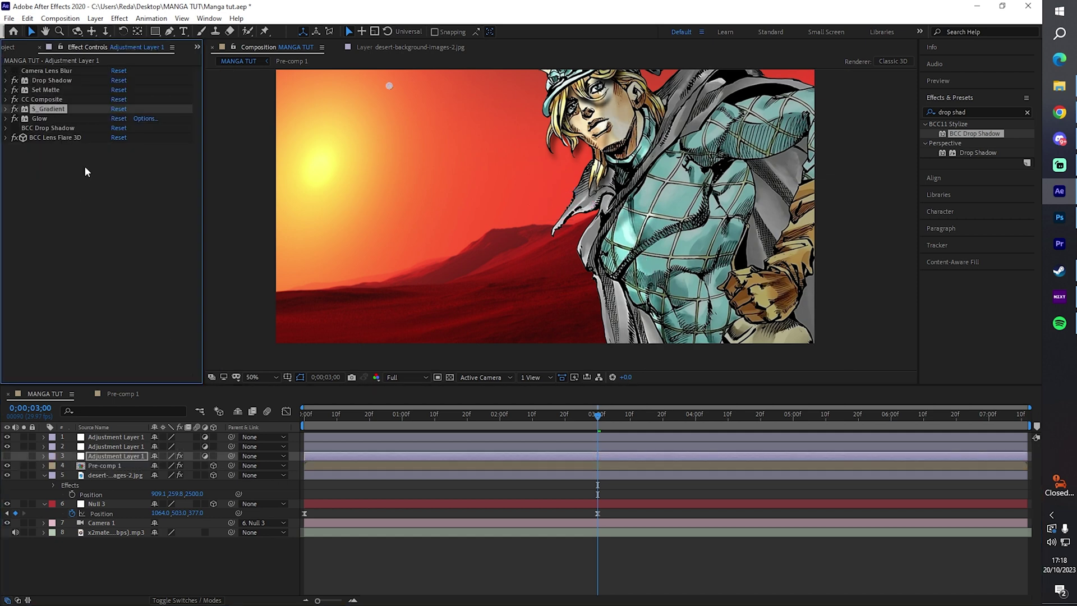
pyautogui.click(111, 468)
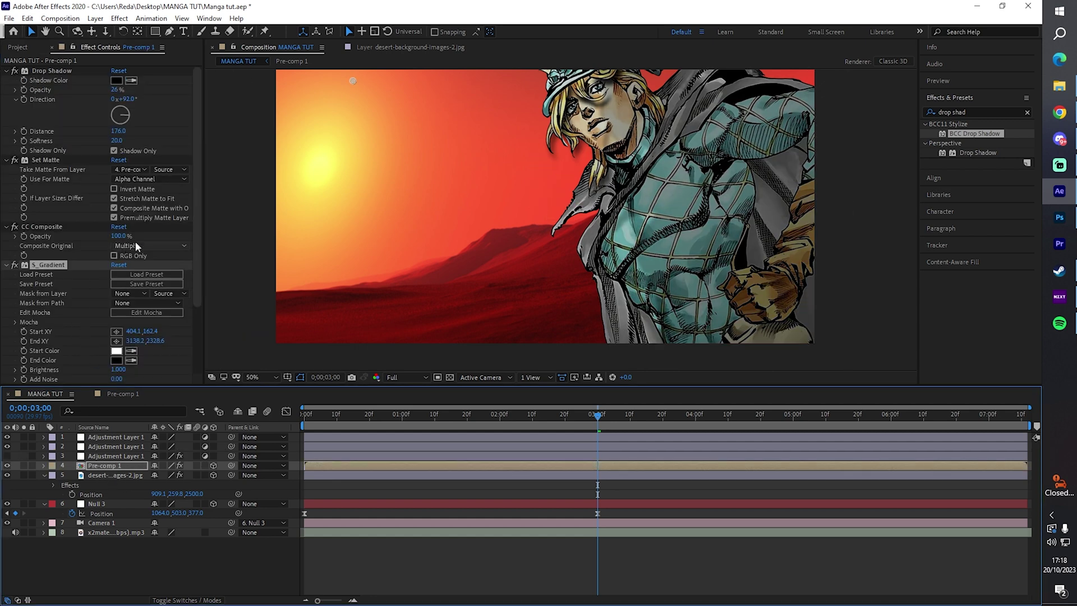
# Step: Place the S_Gradient start point at about 1099, 452 beside the character and the end point at about 2256, 924
pyautogui.moveTo(198, 240); pyautogui.dragTo(199, 245)
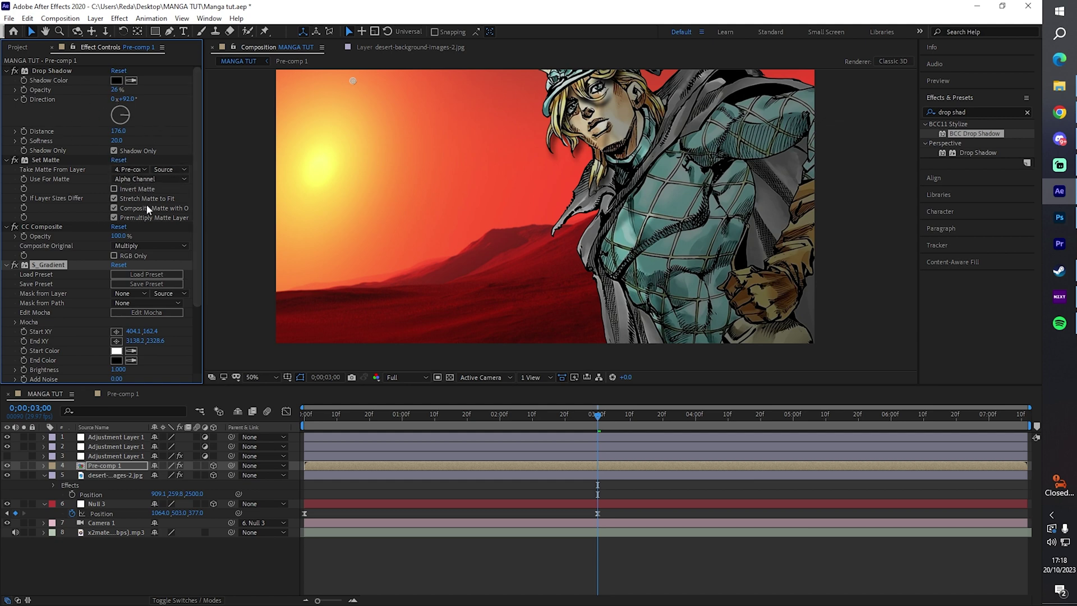
pyautogui.scroll(-3, 194, 195)
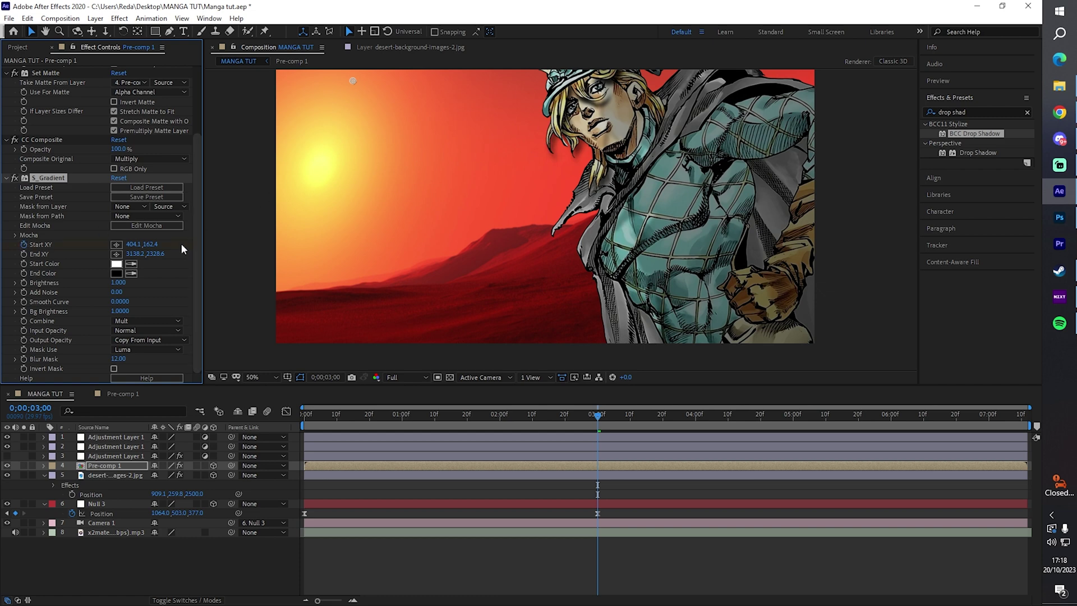
pyautogui.click(116, 244)
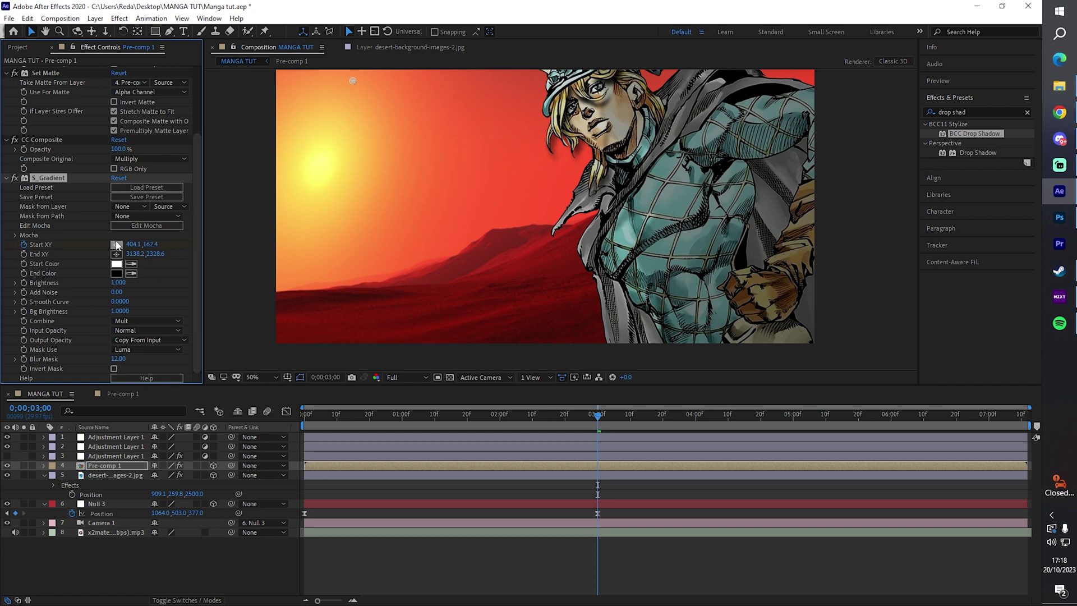
pyautogui.click(546, 135)
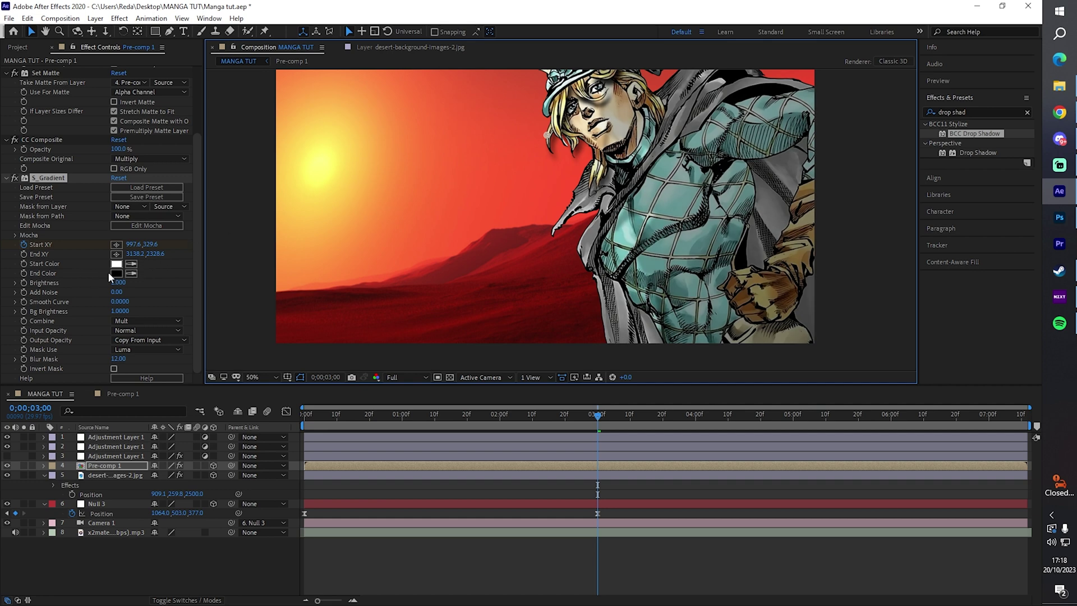
pyautogui.click(116, 254)
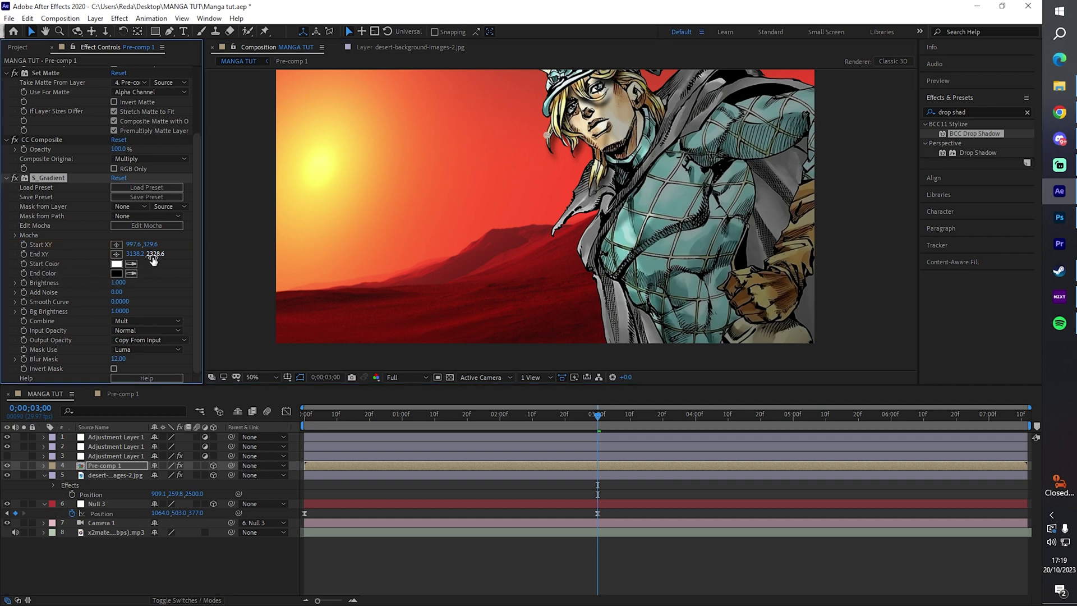
pyautogui.click(816, 344)
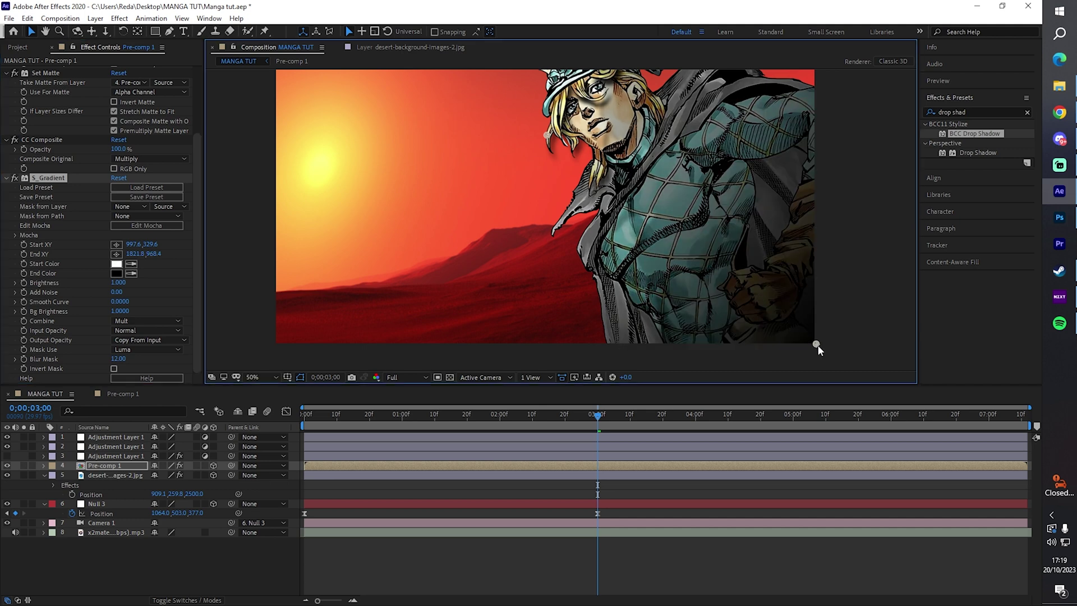
pyautogui.moveTo(818, 347); pyautogui.dragTo(949, 344)
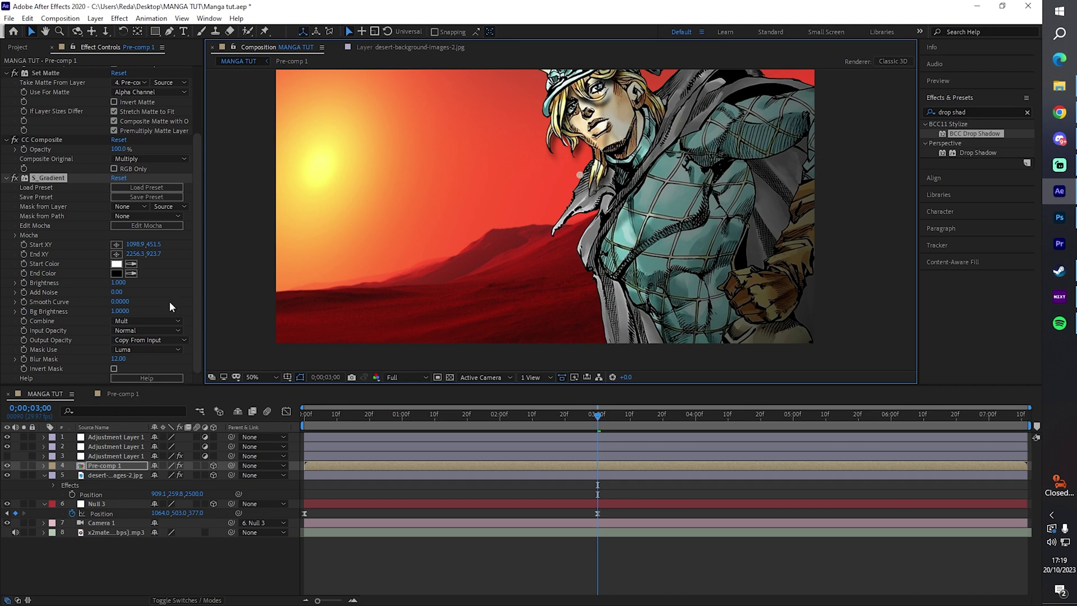
pyautogui.click(195, 323)
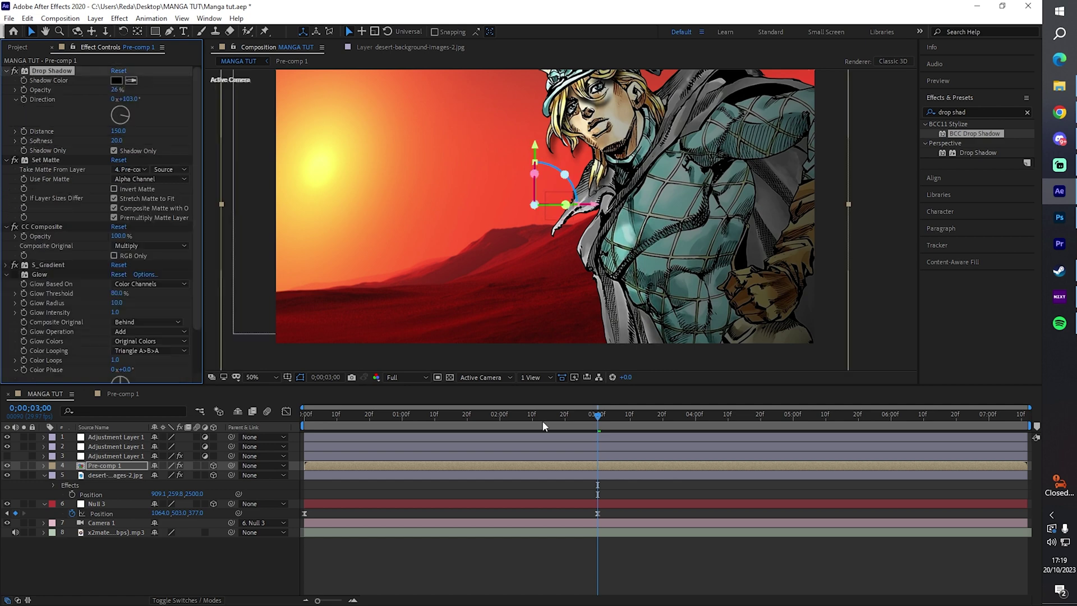
# Step: Duplicate the Pre-comp 1 layer and review the effect settings on the lower copy
pyautogui.click(7, 177)
pyautogui.click(126, 468)
pyautogui.hotkey('ctrl', 'd')
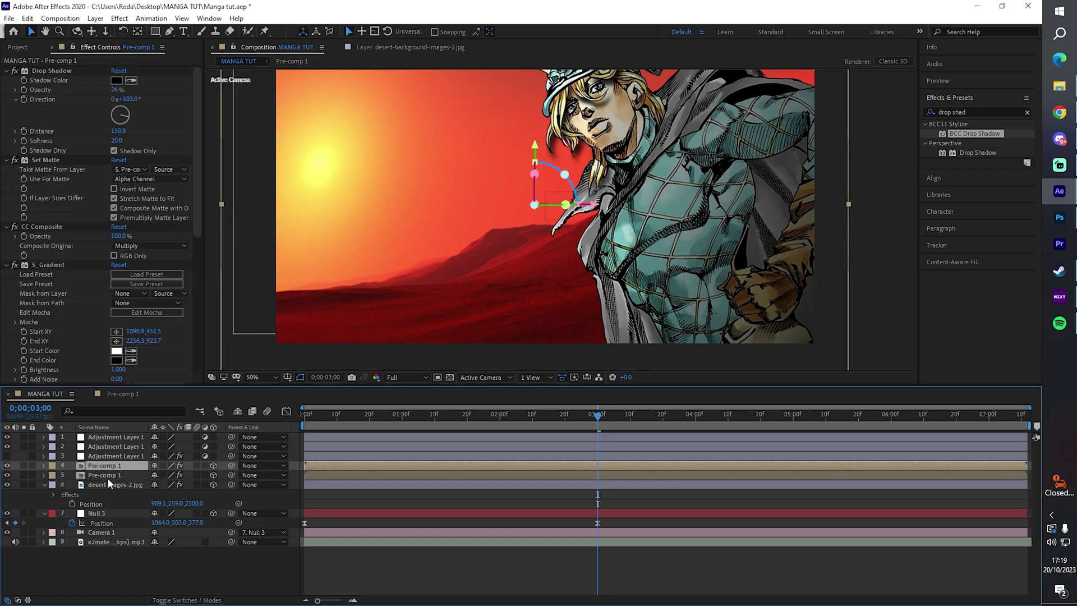
pyautogui.click(108, 476)
pyautogui.scroll(-2, 75, 216)
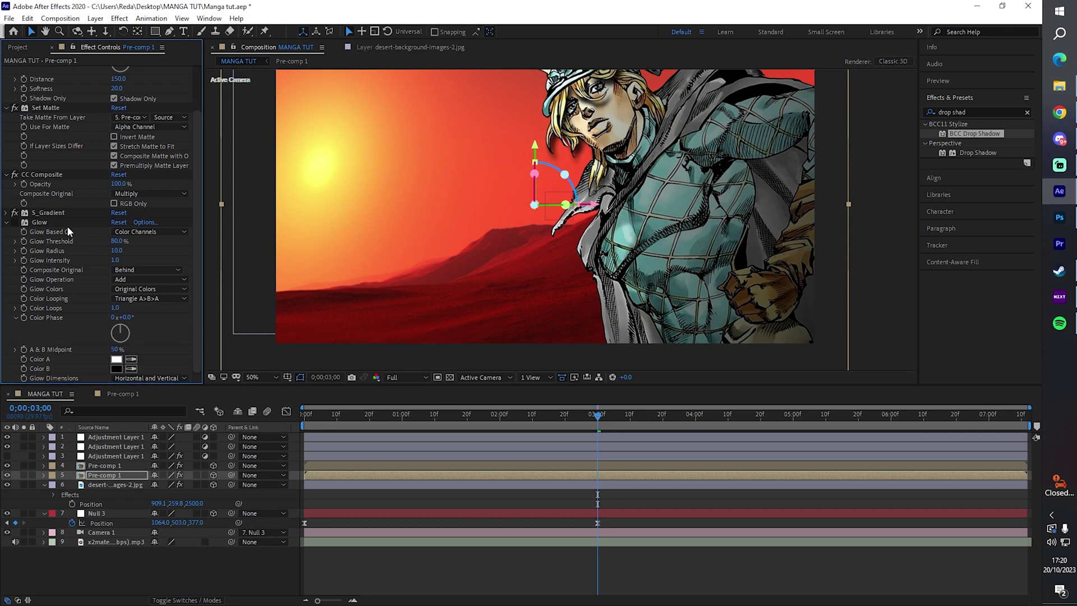
pyautogui.scroll(2, 67, 226)
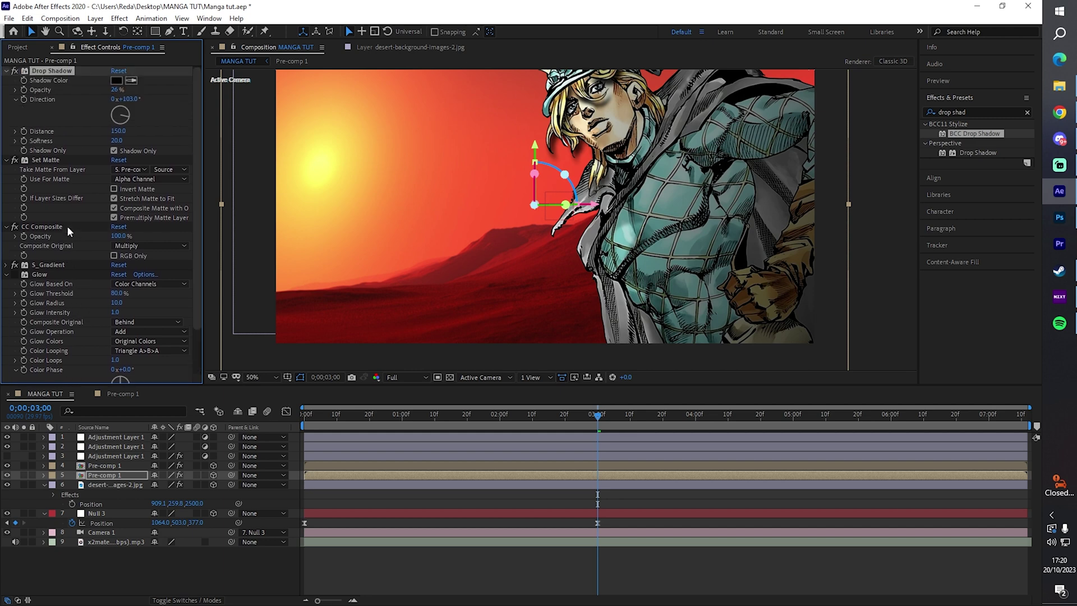
# Step: Apply the Deep Glow effect to the upper Pre-comp 1 layer and enable Unmult
pyautogui.click(119, 468)
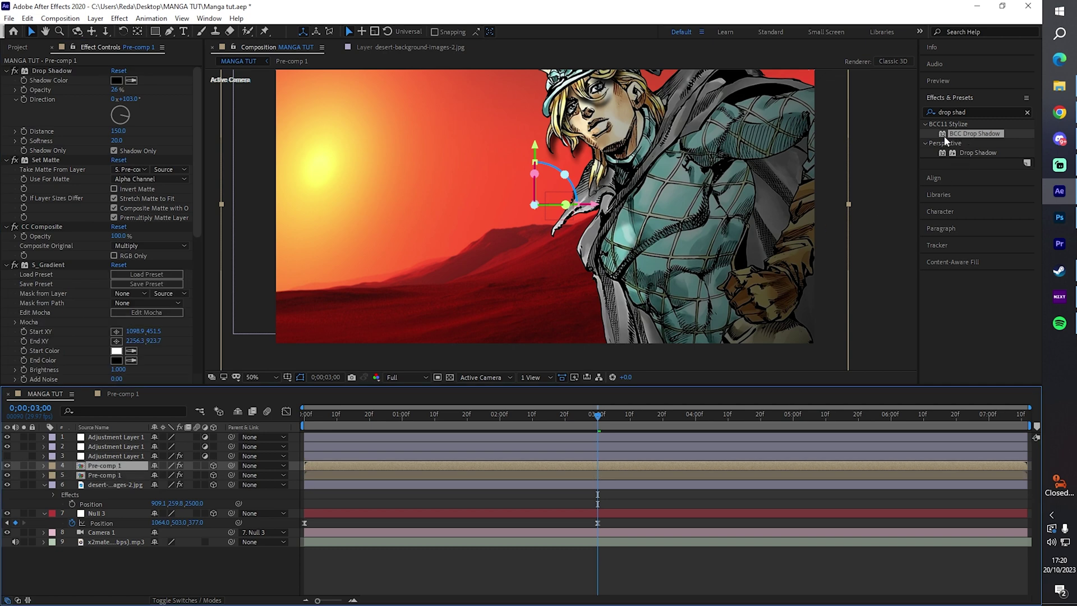
pyautogui.click(984, 111)
pyautogui.write('dee')
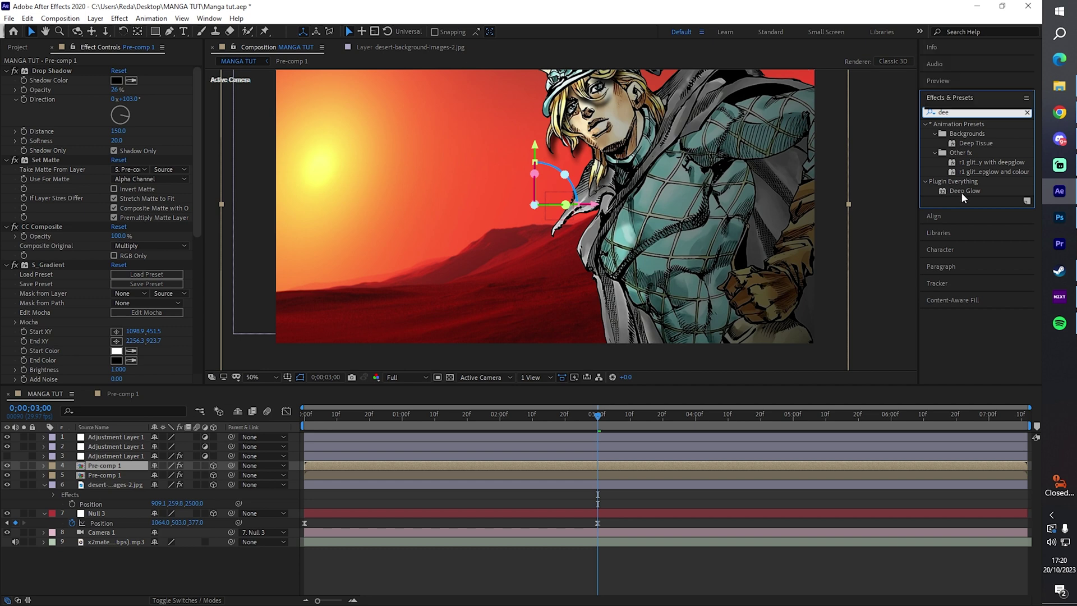
pyautogui.doubleClick(960, 192)
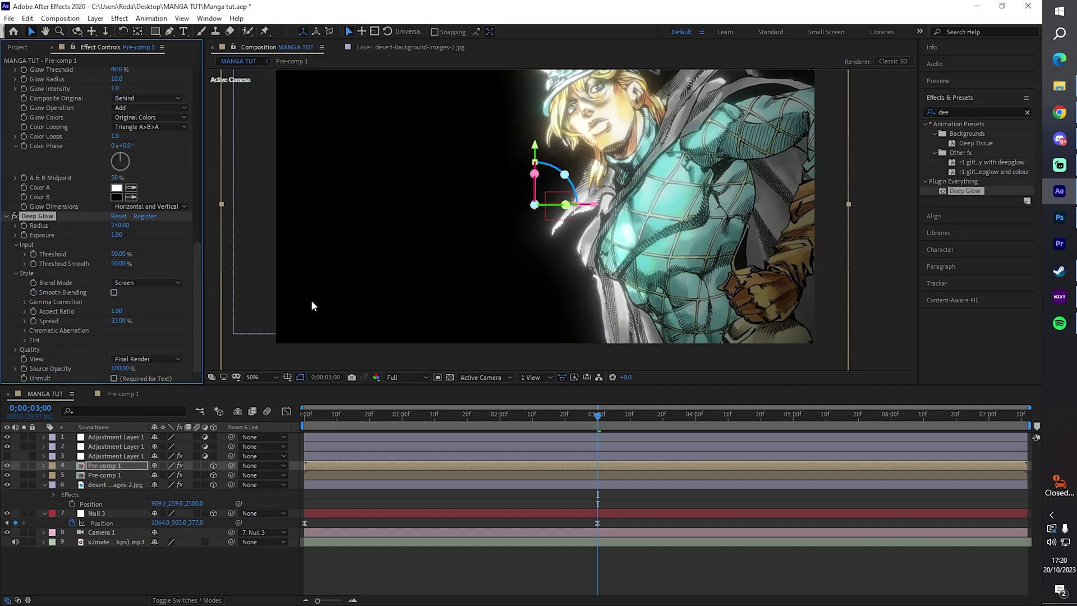
pyautogui.click(115, 377)
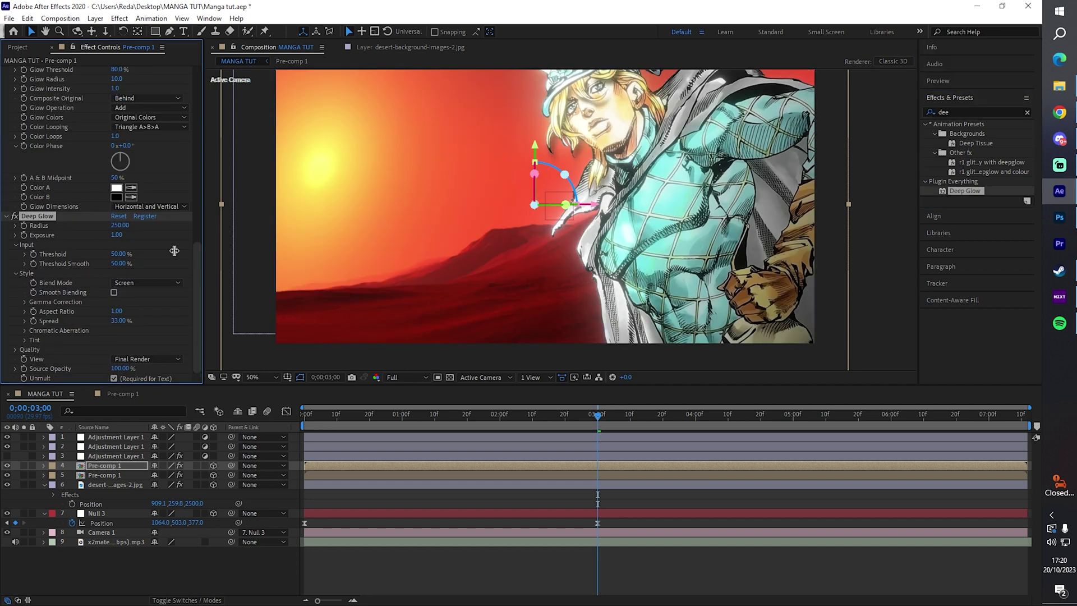
# Step: Collapse the settings of every effect on the upper Pre-comp 1 layer
pyautogui.moveTo(200, 256); pyautogui.dragTo(197, 190)
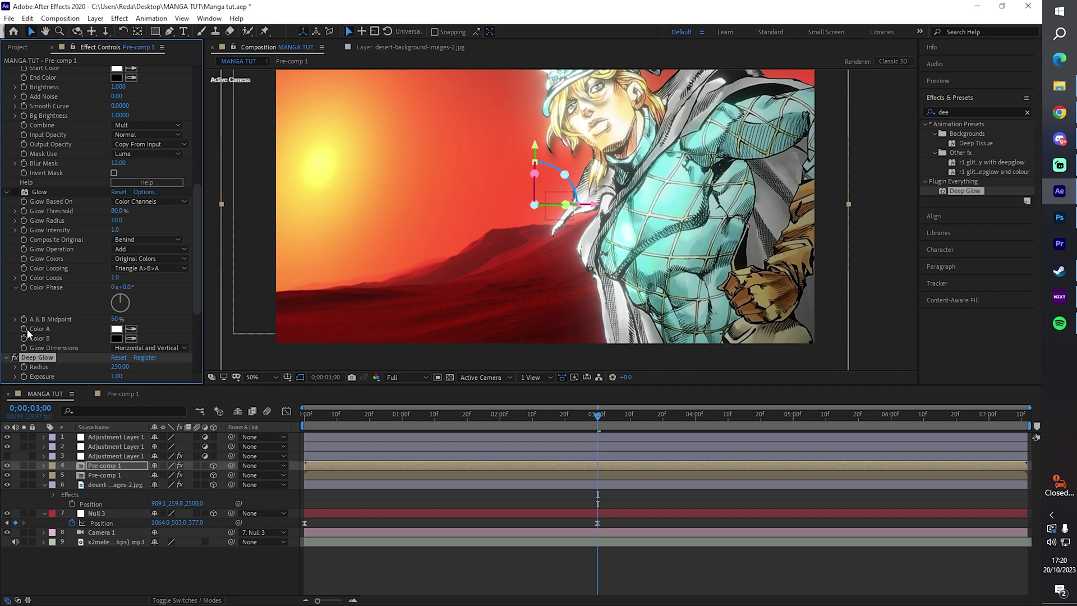
pyautogui.scroll(10, 8, 235)
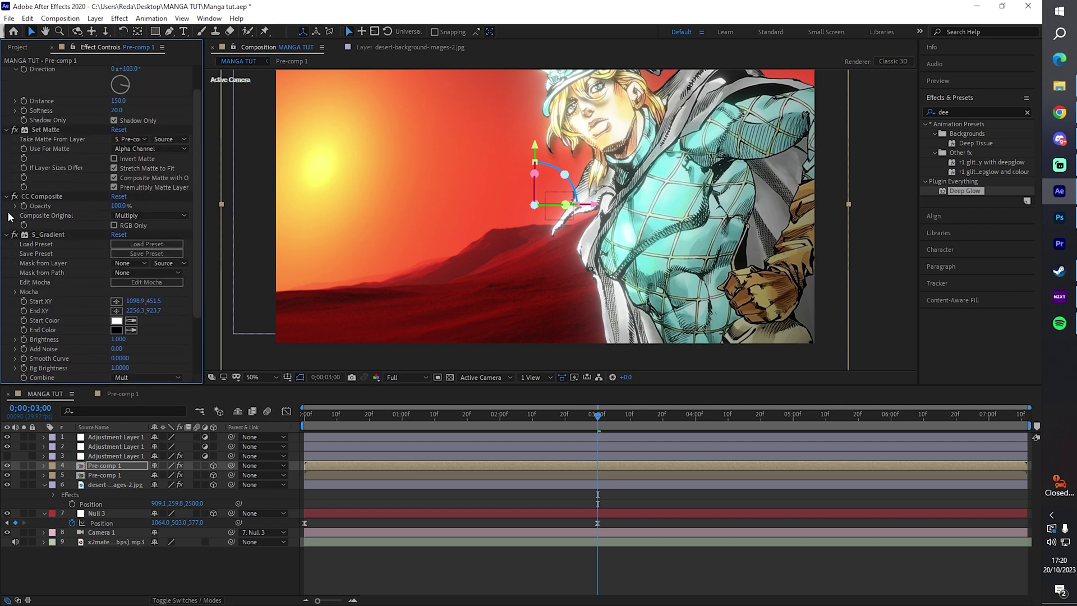
pyautogui.click(7, 235)
pyautogui.click(6, 226)
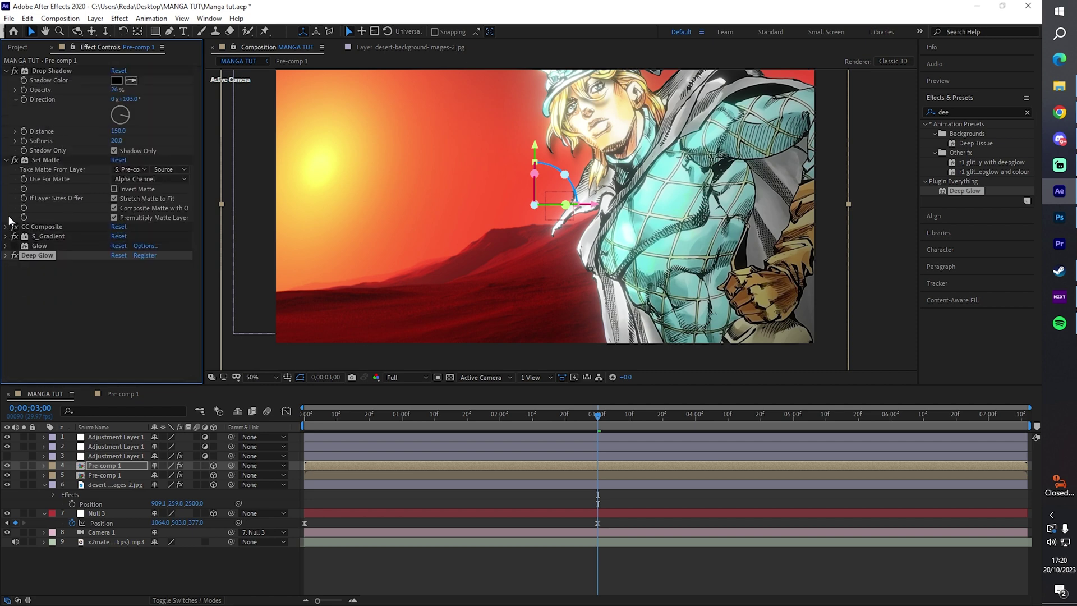
pyautogui.click(6, 160)
pyautogui.click(7, 71)
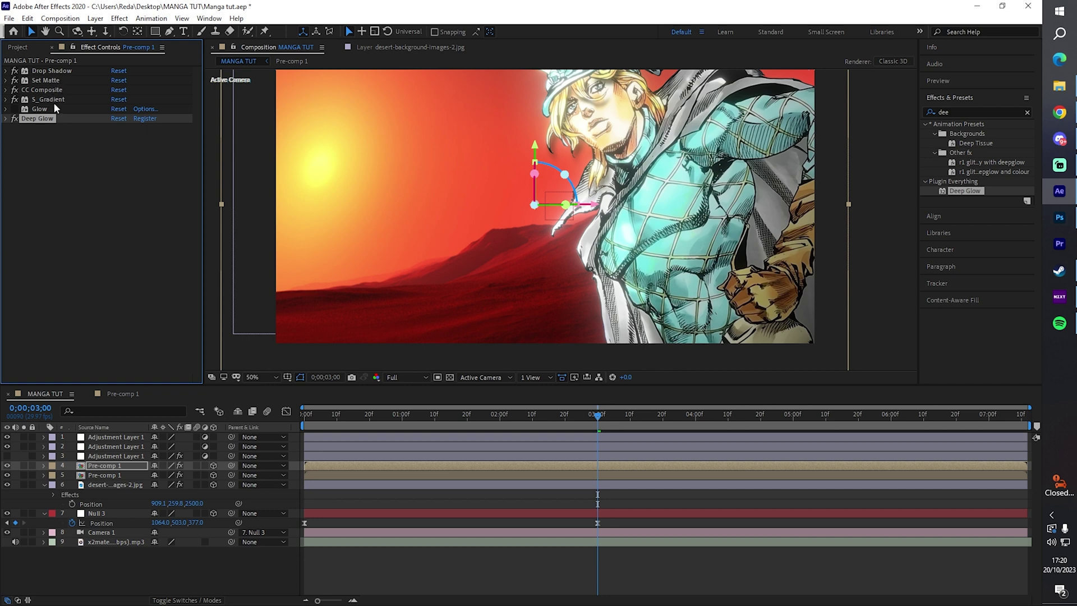
# Step: Try deleting S_Gradient from the upper Pre-comp 1, undo the deletion, and compare the character with Drop Shadow off and on
pyautogui.click(51, 99)
pyautogui.press('Delete')
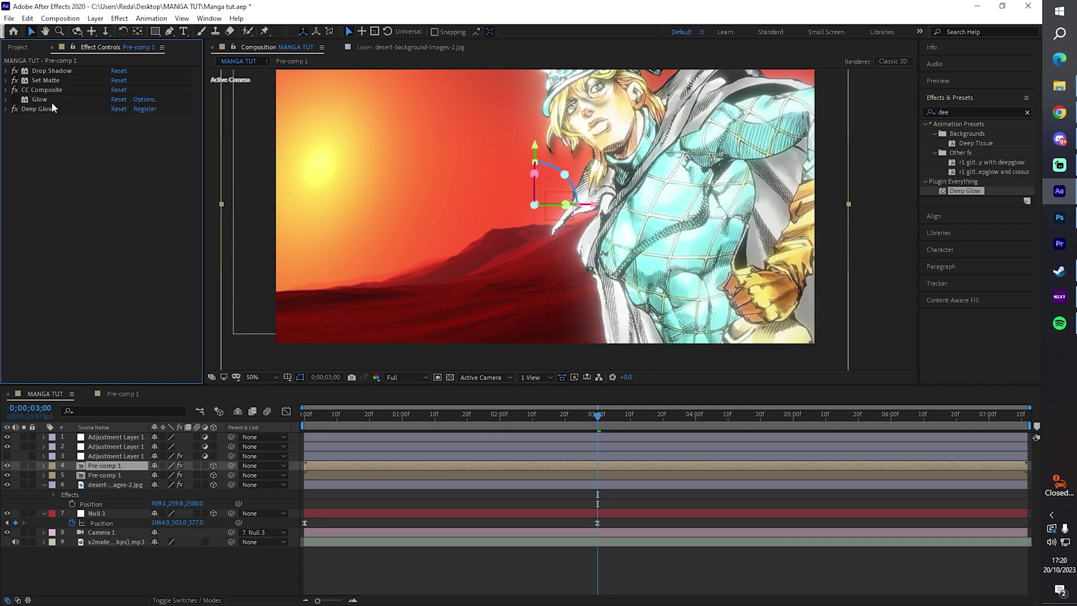
pyautogui.hotkey('ctrl', 'z')
pyautogui.click(15, 70)
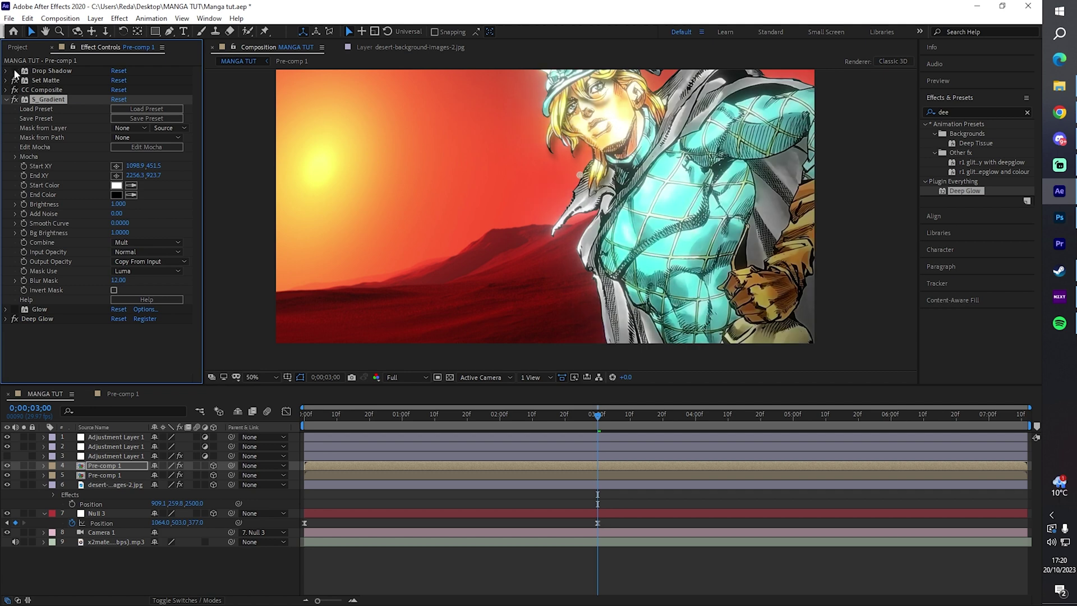
pyautogui.click(15, 71)
pyautogui.click(51, 71)
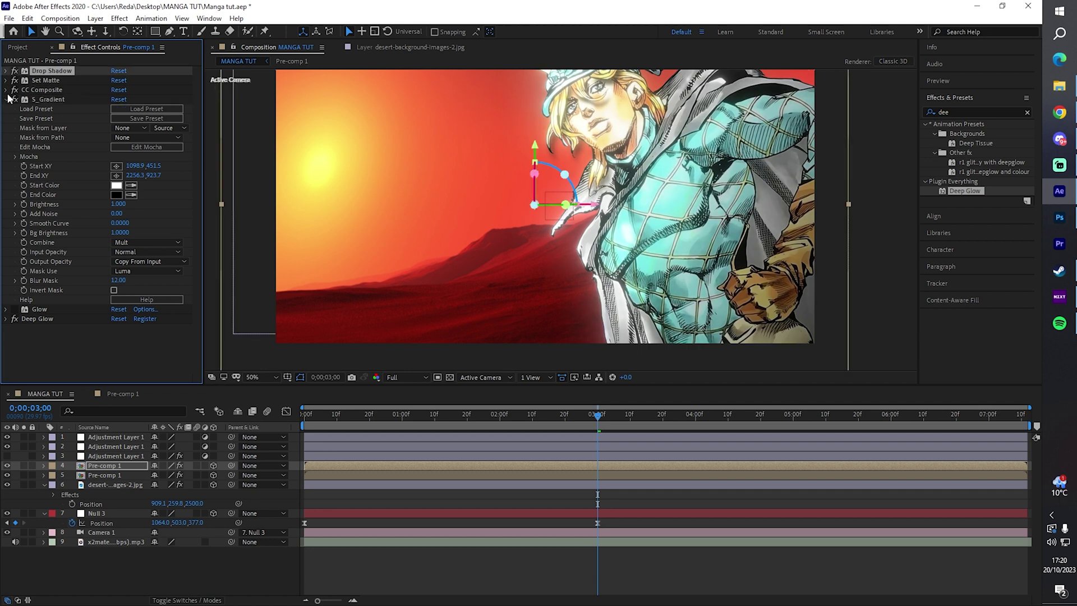
pyautogui.click(6, 99)
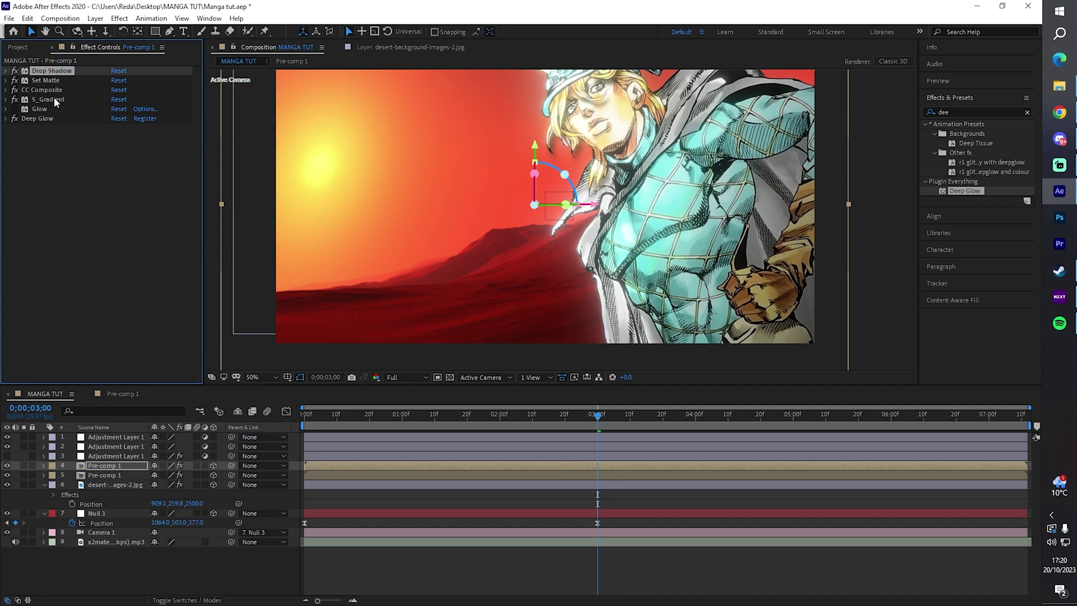
# Step: Set Deep Glow's Radius to 0 and Exposure to 0.50 on the upper Pre-comp 1 layer
pyautogui.click(35, 118)
pyautogui.click(6, 119)
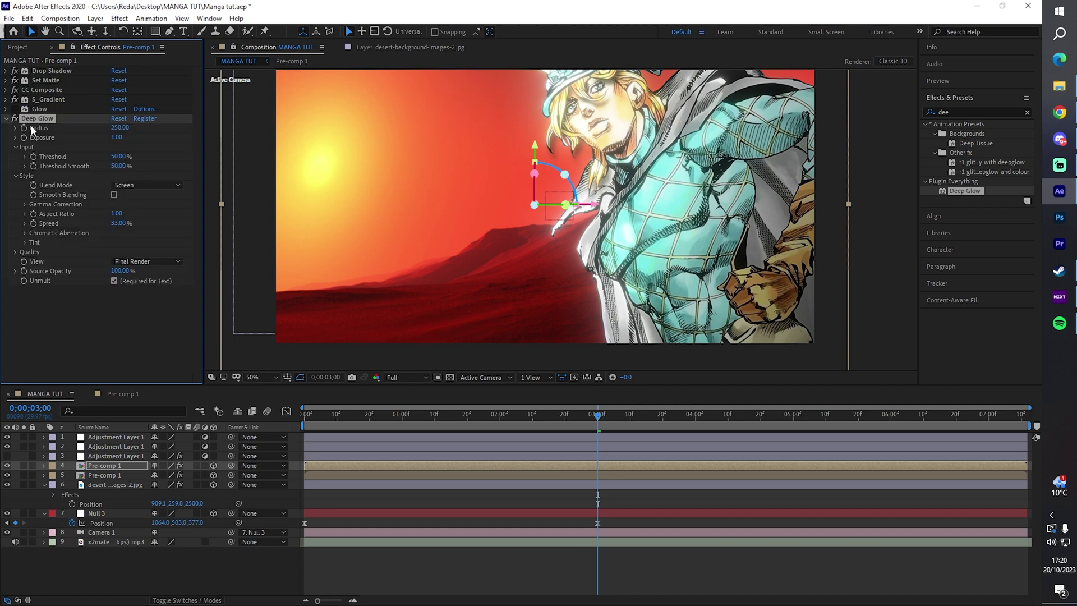
pyautogui.moveTo(122, 137); pyautogui.dragTo(117, 141)
pyautogui.click(121, 128)
pyautogui.write('0')
pyautogui.moveTo(117, 138); pyautogui.dragTo(59, 154)
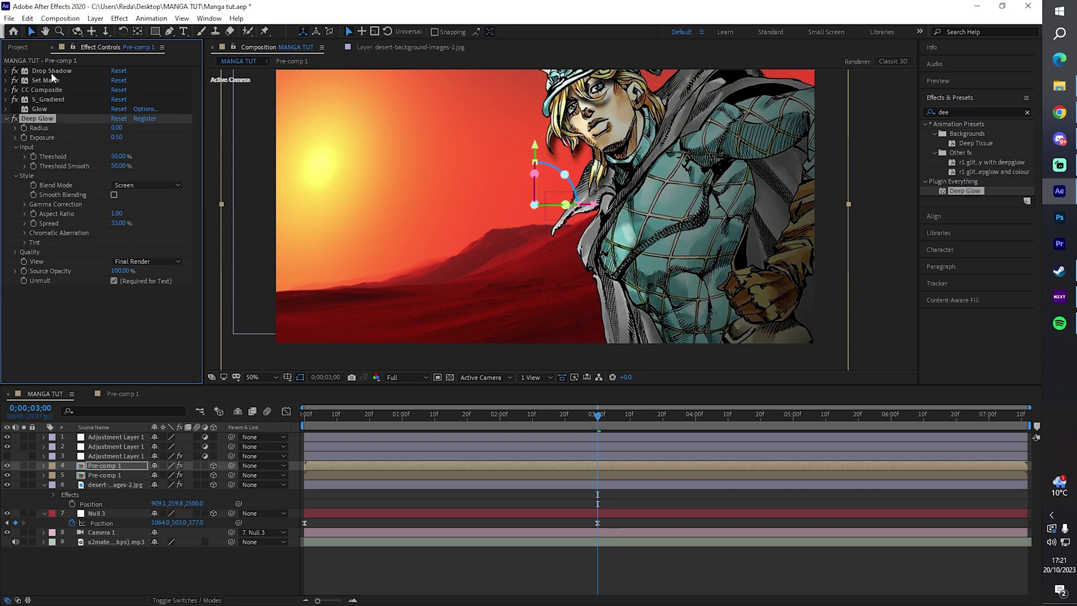
# Step: Set Drop Shadow's Opacity to 100%, Direction to 103° and Distance to 127 on the upper Pre-comp 1 layer
pyautogui.click(4, 71)
pyautogui.moveTo(119, 92); pyautogui.dragTo(187, 118)
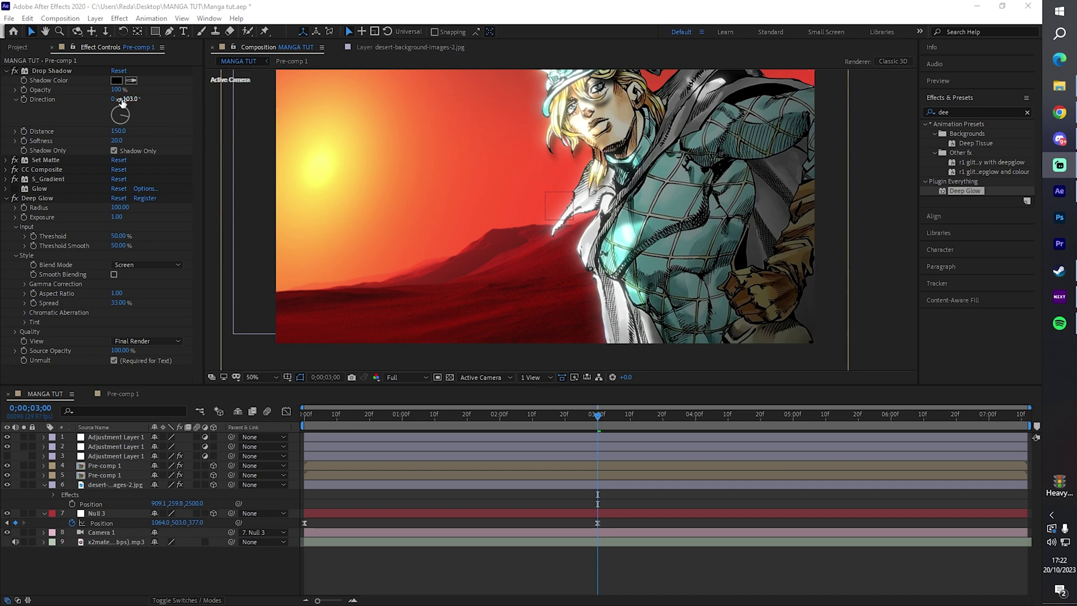
pyautogui.moveTo(124, 131)
pyautogui.mouseDown()
pyautogui.moveTo(153, 130)
pyautogui.moveTo(112, 142)
pyautogui.mouseUp()
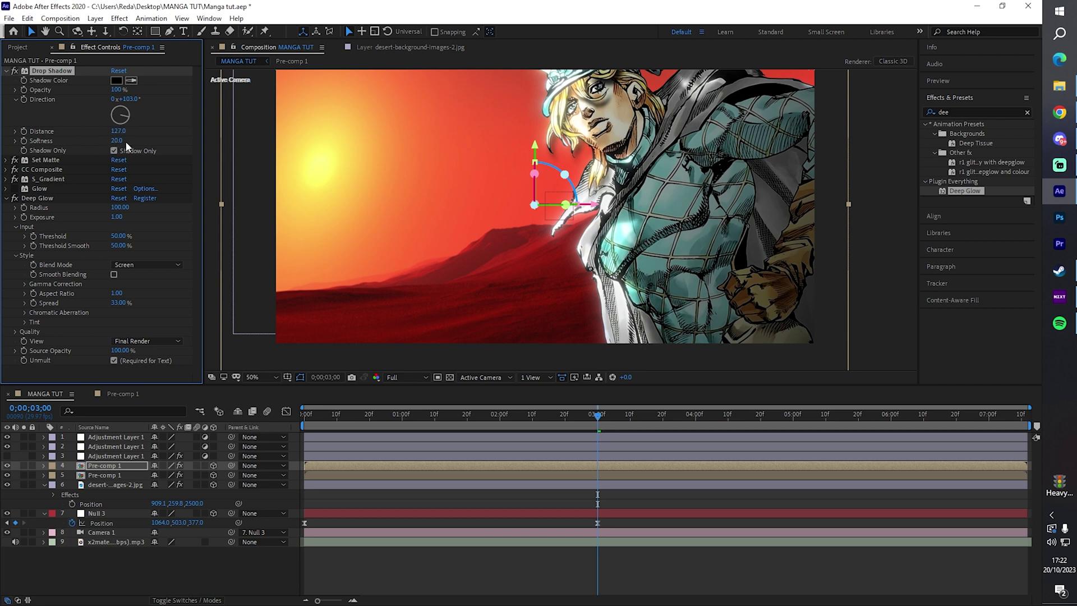
# Step: Enable Deep Glow's Tint and sample its color from the yellow area around the sun
pyautogui.click(25, 321)
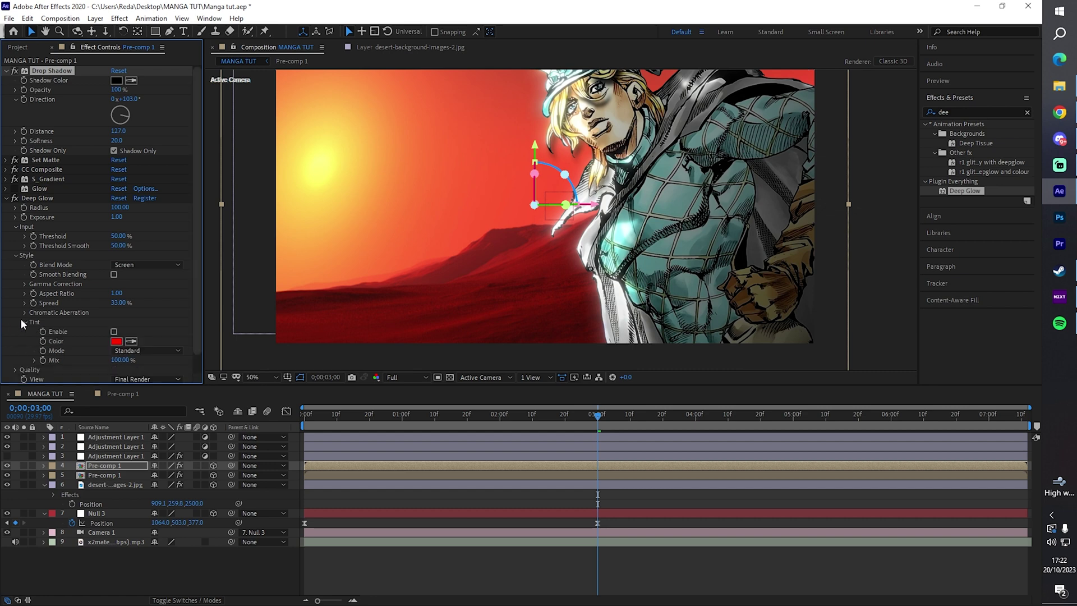
pyautogui.click(113, 332)
pyautogui.click(131, 341)
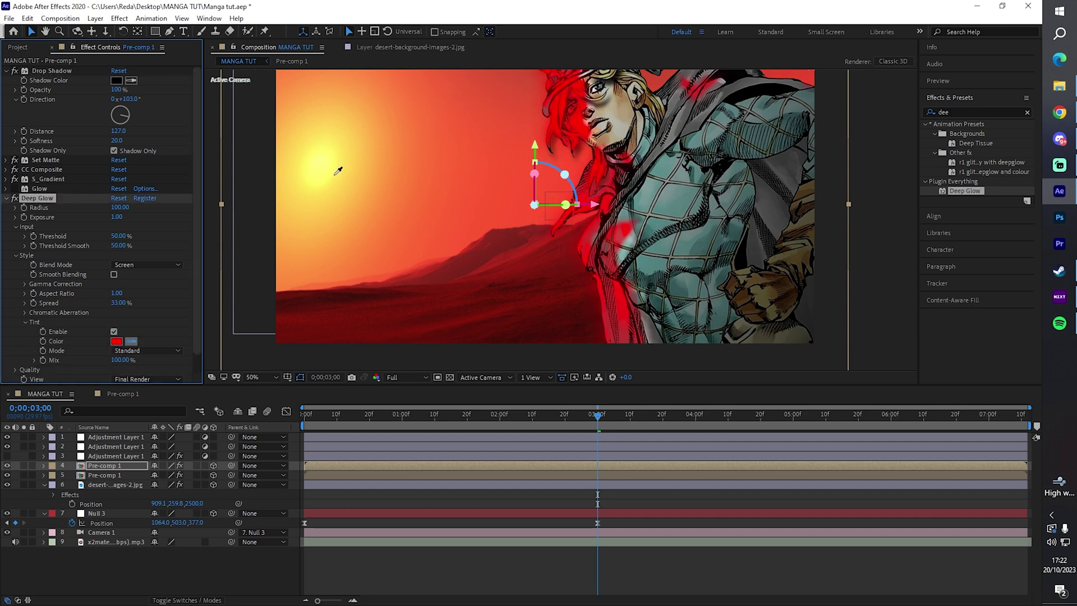
pyautogui.click(338, 172)
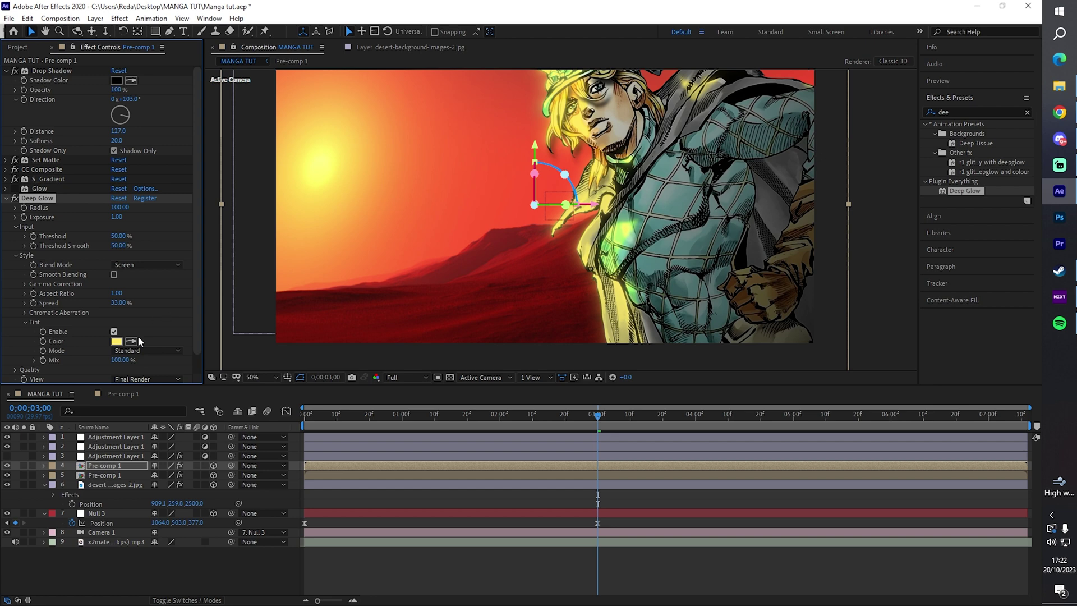
# Step: Set the Mix of Deep Glow's Tint to 36%
pyautogui.click(120, 359)
pyautogui.write('25')
pyautogui.press('Return')
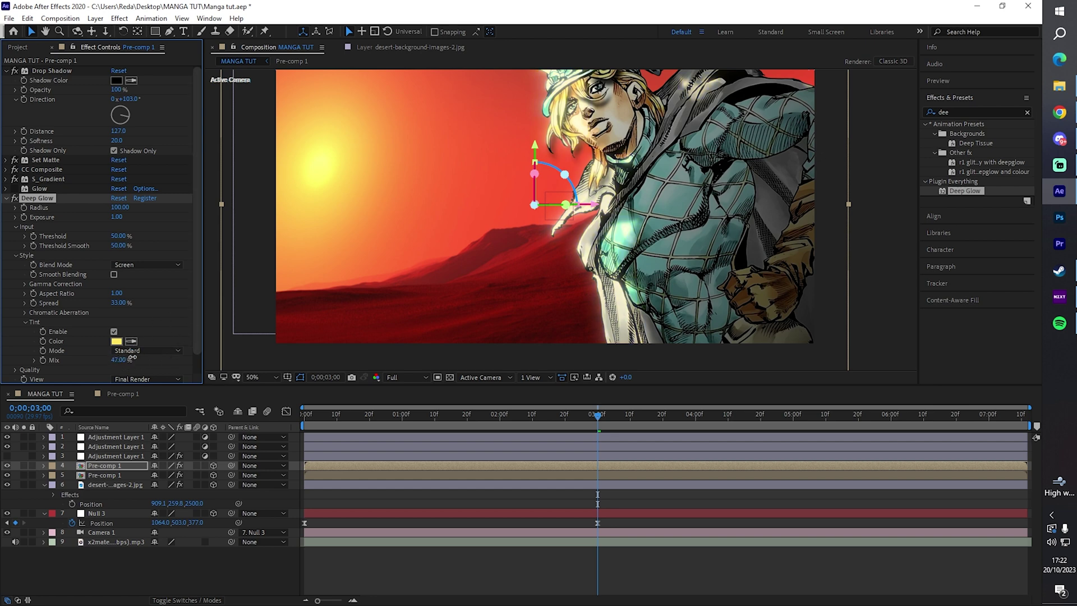
pyautogui.moveTo(131, 357); pyautogui.dragTo(127, 359)
# Step: Compare the Overlay and Soft Light tint modes of Deep Glow and keep Overlay
pyautogui.click(133, 351)
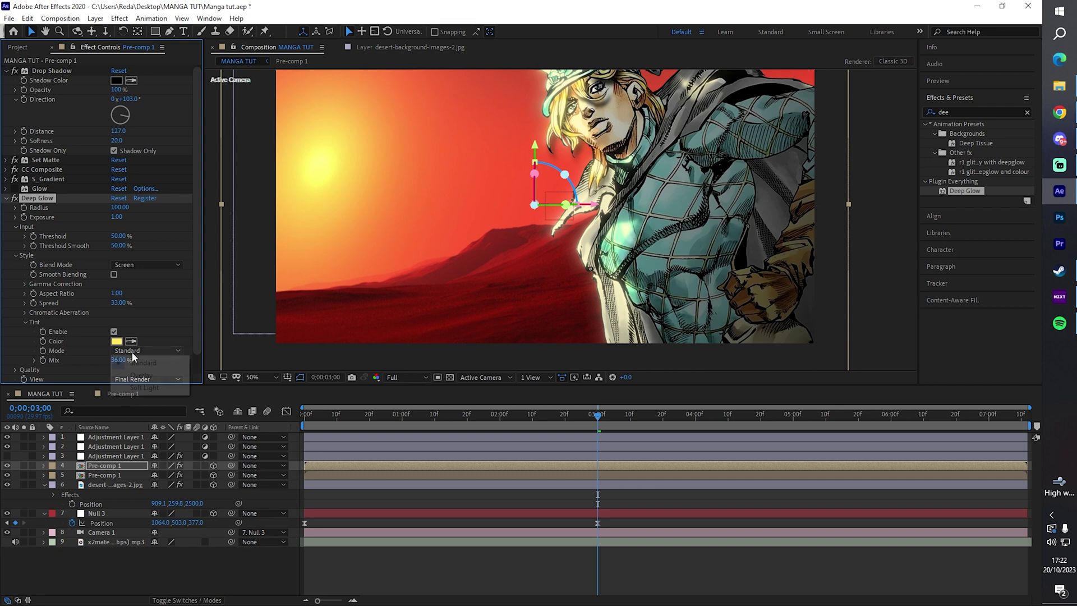
pyautogui.click(156, 376)
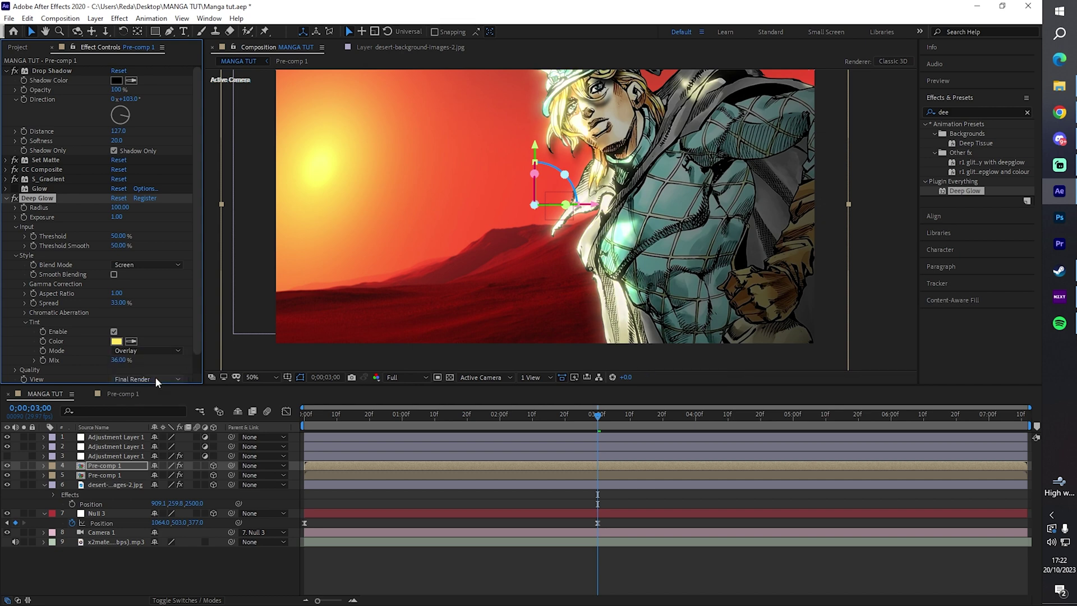
pyautogui.click(148, 351)
pyautogui.click(140, 388)
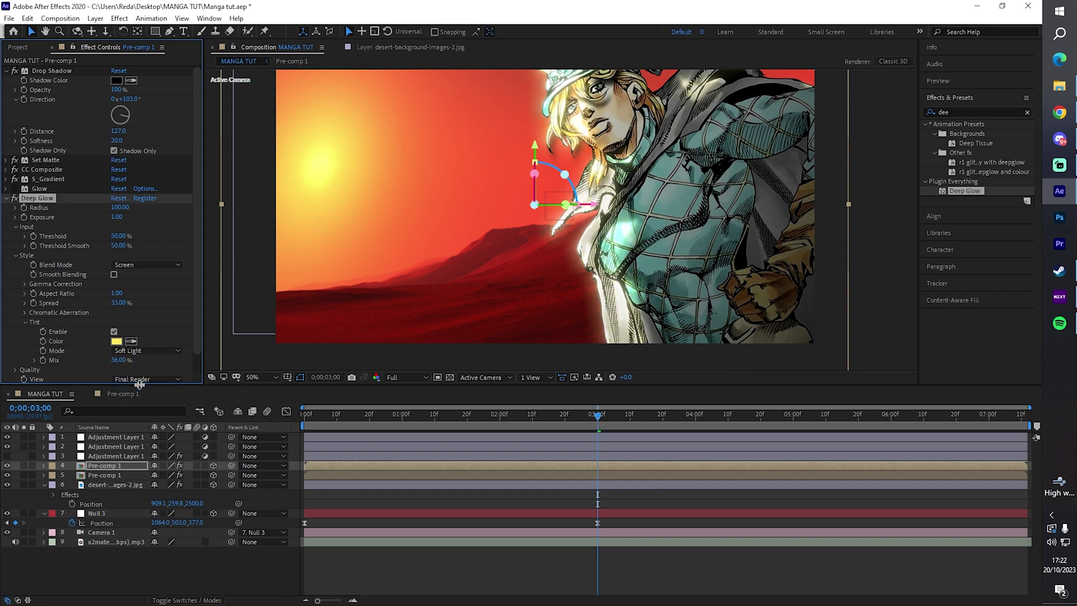
pyautogui.click(145, 350)
pyautogui.click(145, 375)
# Step: Change Deep Glow's tint color to a darker, saturated orange
pyautogui.click(116, 341)
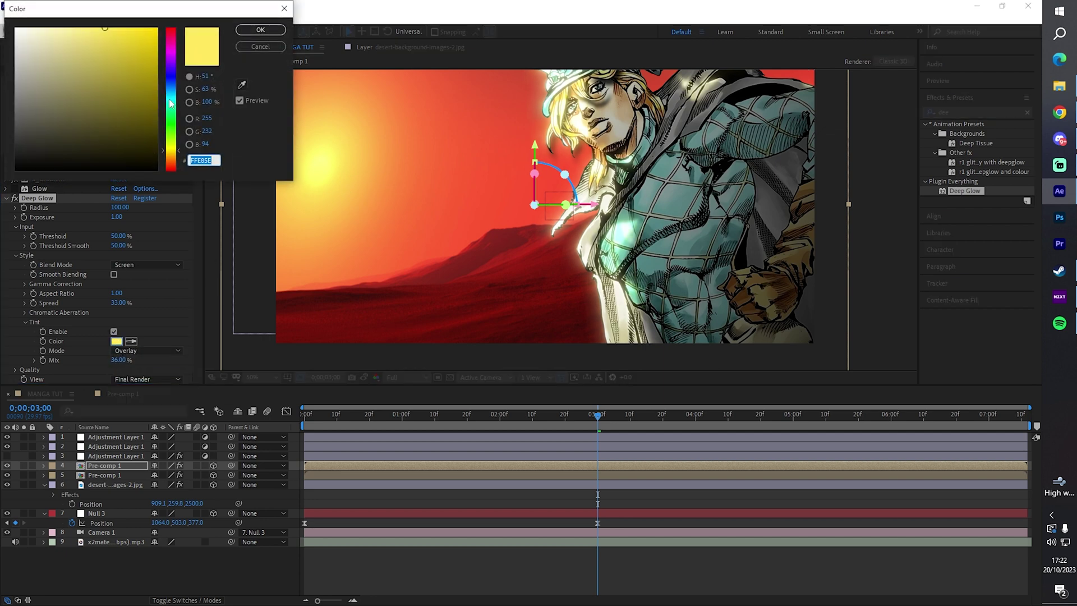
pyautogui.moveTo(170, 152); pyautogui.dragTo(160, 158)
pyautogui.click(130, 86)
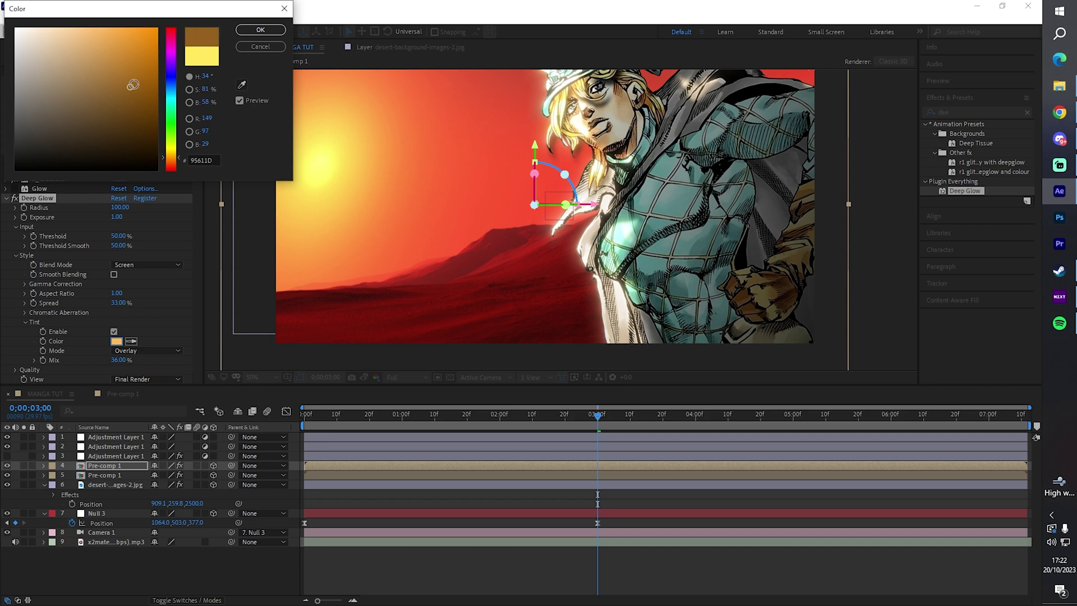
pyautogui.moveTo(133, 85); pyautogui.dragTo(152, 61)
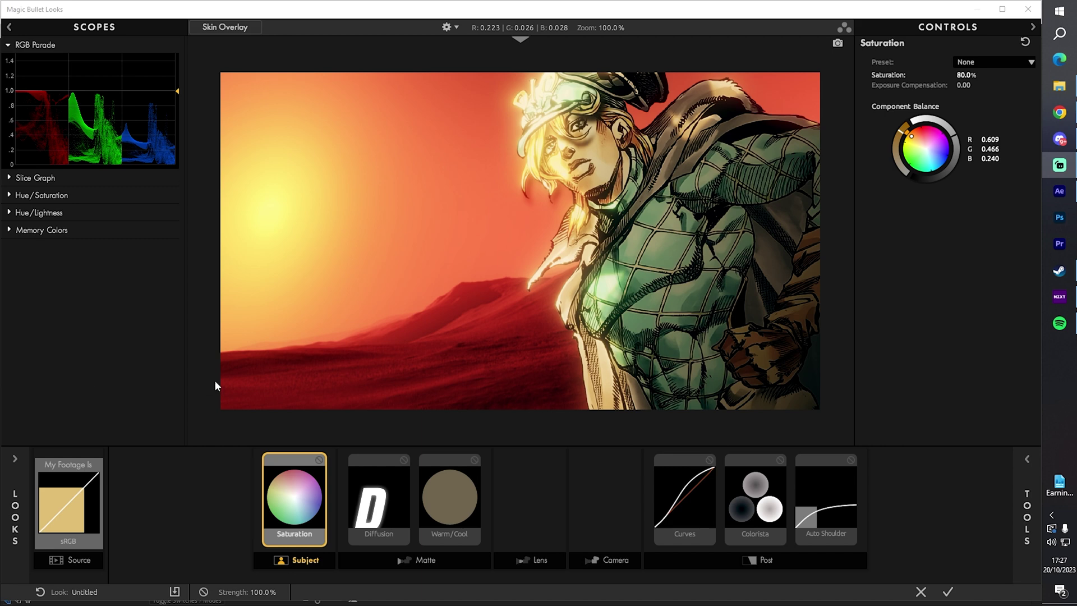
# Step: In Magic Bullet Looks, review the settings of Diffusion, Warm/Cool, Curves, Colorista and Auto Shoulder
pyautogui.click(353, 503)
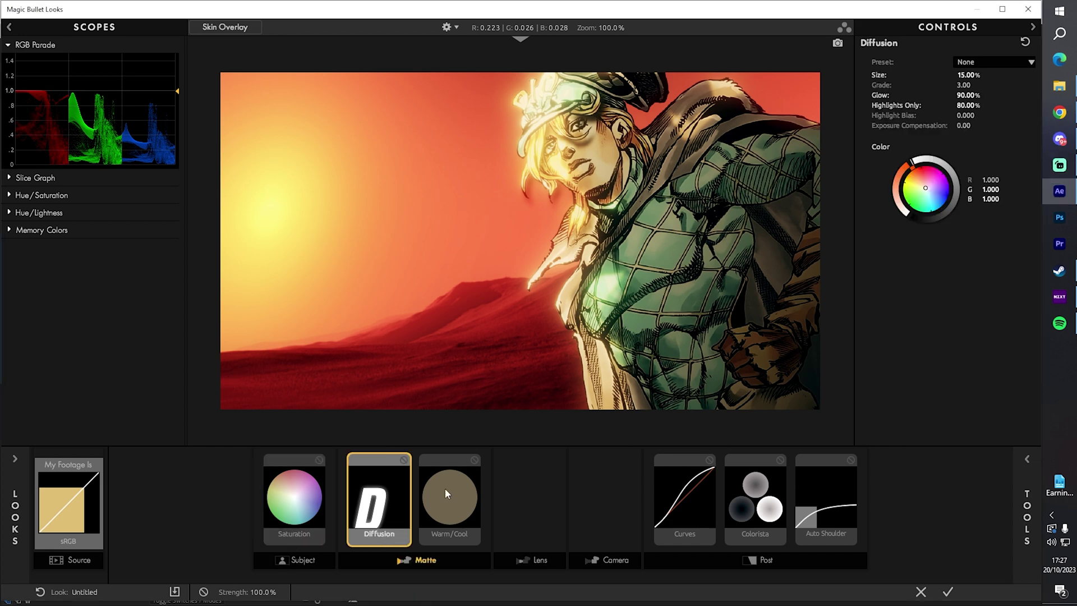
pyautogui.click(470, 492)
pyautogui.click(689, 472)
pyautogui.click(756, 503)
pyautogui.click(825, 494)
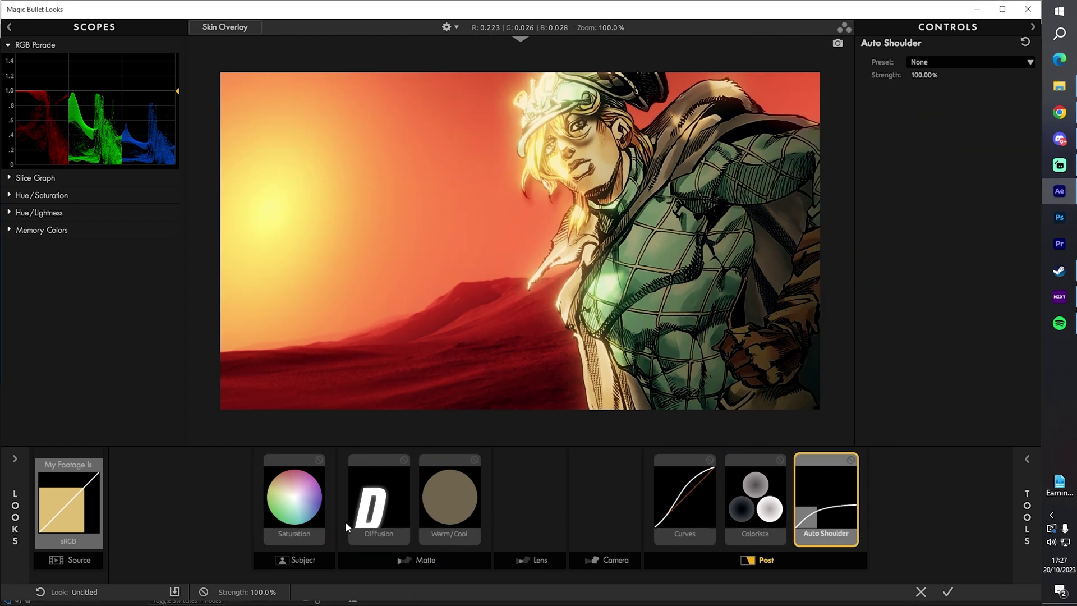
# Step: Compare the image with the Saturation tool turned off and on
pyautogui.click(291, 527)
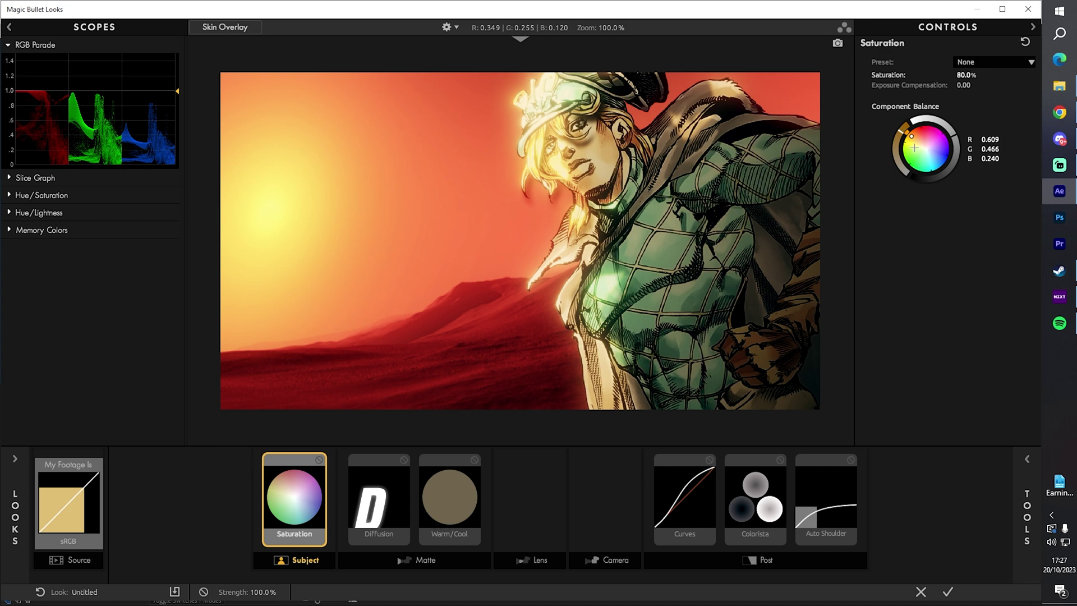
pyautogui.click(318, 460)
pyautogui.click(319, 460)
pyautogui.click(318, 460)
pyautogui.click(319, 460)
# Step: Compare the image repeatedly with the Diffusion tool turned off and on
pyautogui.click(379, 502)
pyautogui.click(404, 460)
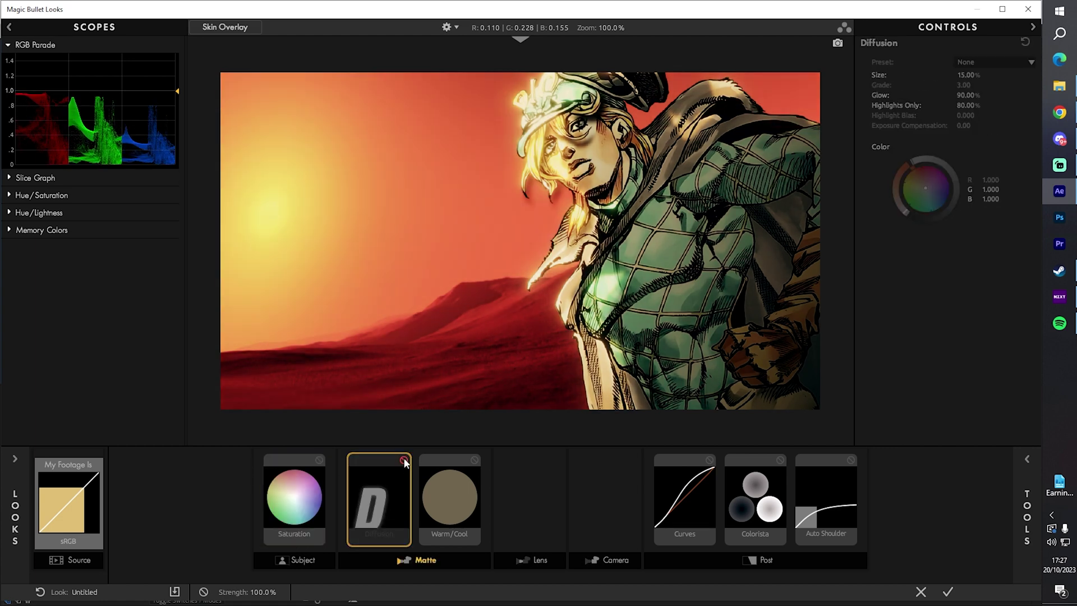
pyautogui.click(404, 461)
pyautogui.click(403, 461)
pyautogui.click(403, 461)
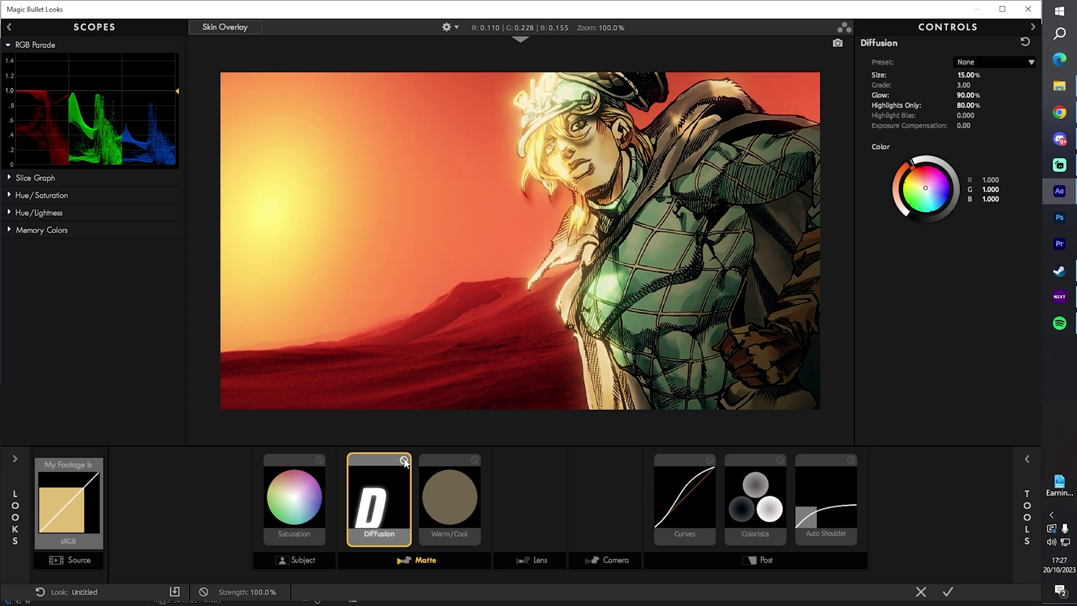
pyautogui.click(404, 461)
pyautogui.click(403, 461)
pyautogui.click(404, 461)
pyautogui.click(404, 461)
pyautogui.click(404, 460)
pyautogui.click(403, 460)
pyautogui.click(403, 460)
pyautogui.click(404, 460)
# Step: Compare the image with the Warm/Cool tool turned off and on
pyautogui.click(474, 460)
pyautogui.click(475, 461)
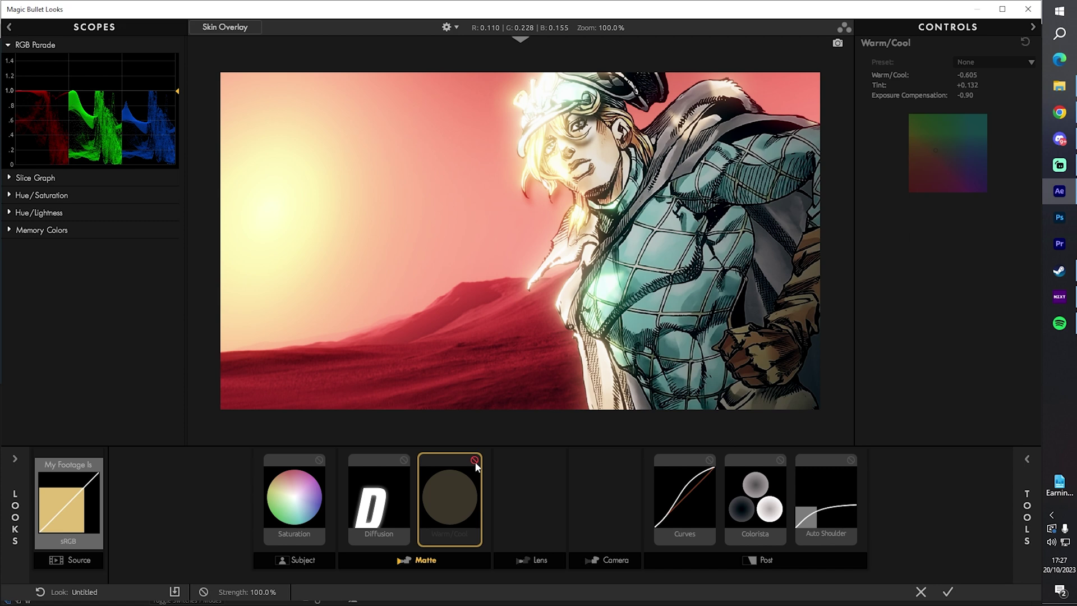
pyautogui.click(474, 461)
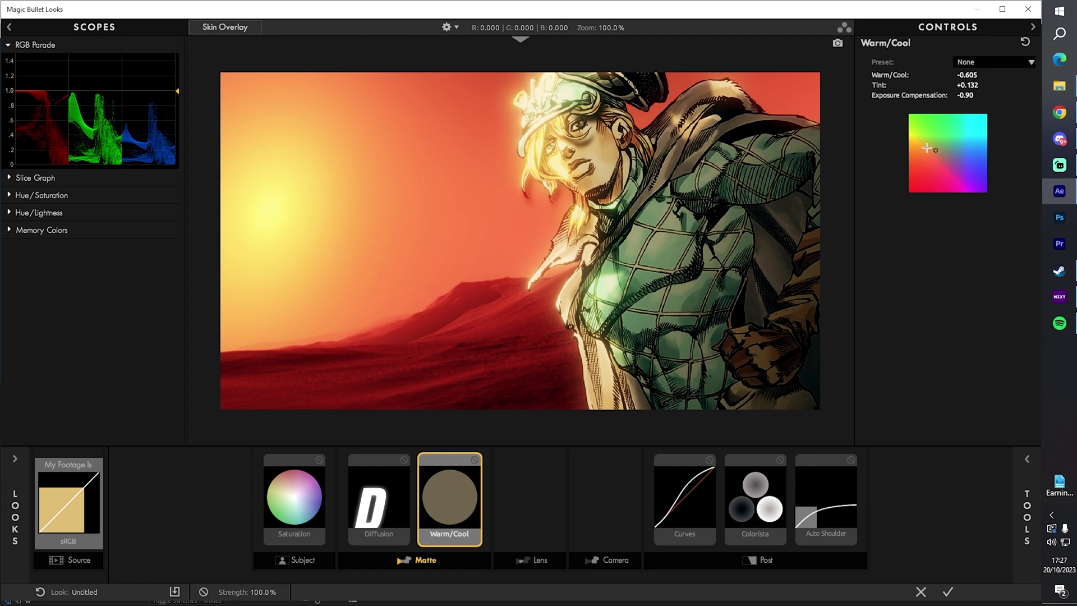
# Step: Set the Warm/Cool tool to Warm/Cool -0.680 and Tint +0.171, and compare the image with it off and on
pyautogui.click(928, 149)
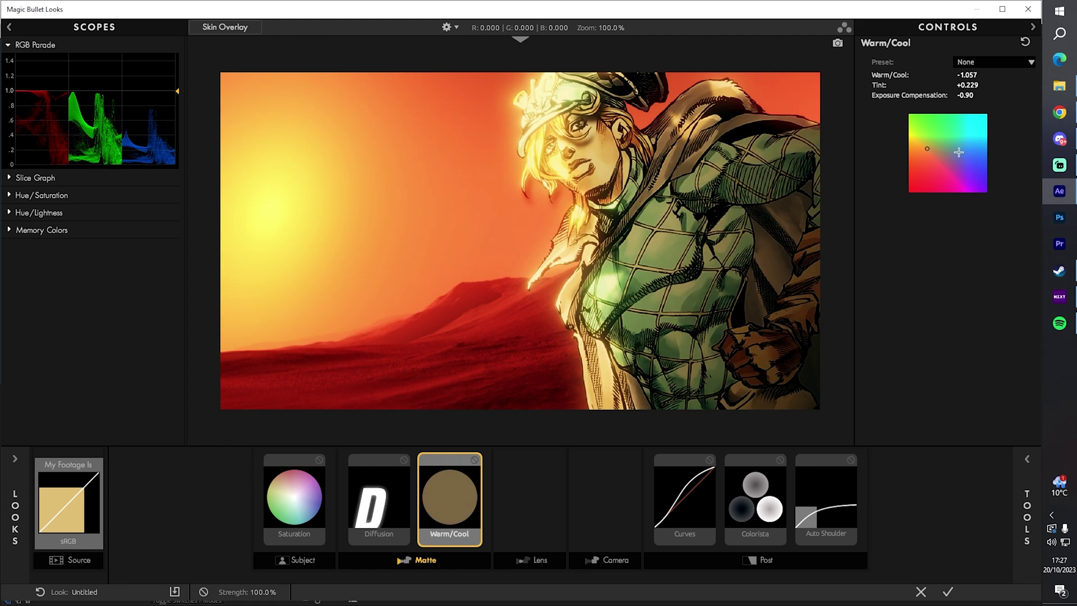
pyautogui.hotkey('ctrl', 'z')
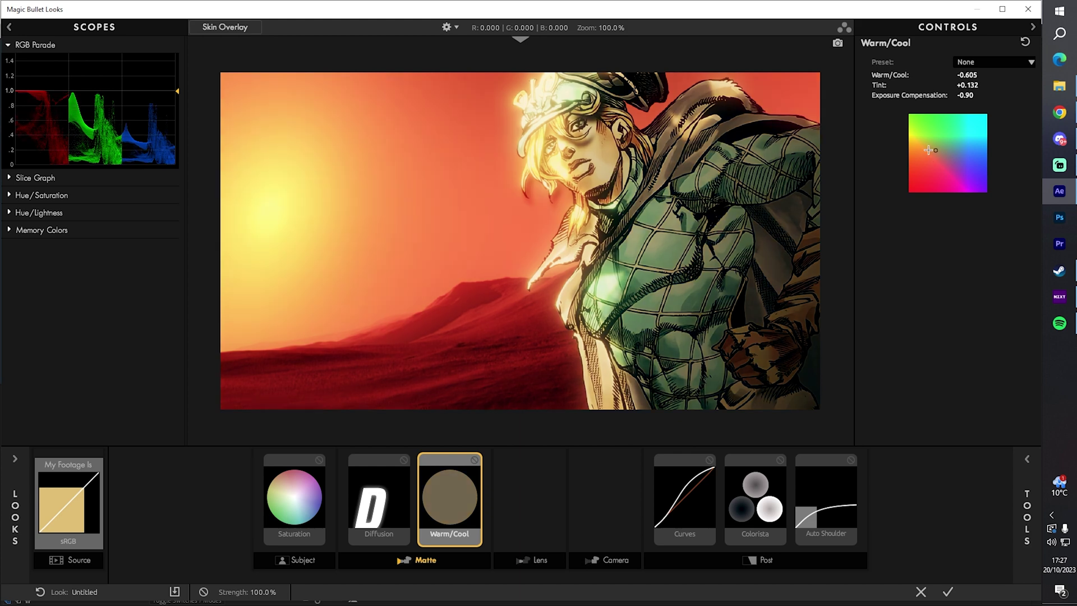
pyautogui.click(928, 150)
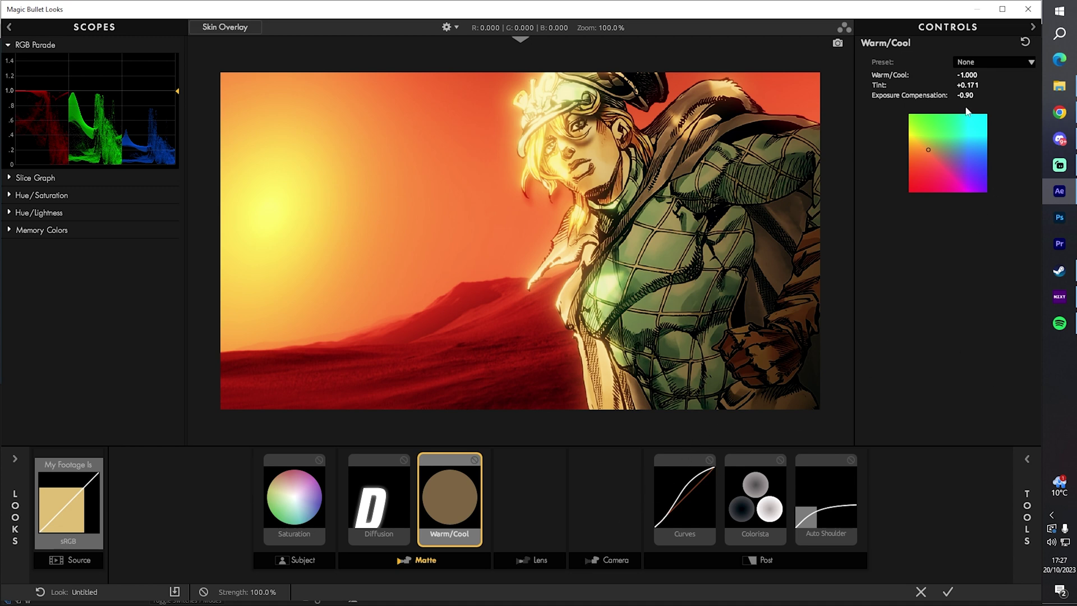
pyautogui.moveTo(968, 76); pyautogui.dragTo(986, 76)
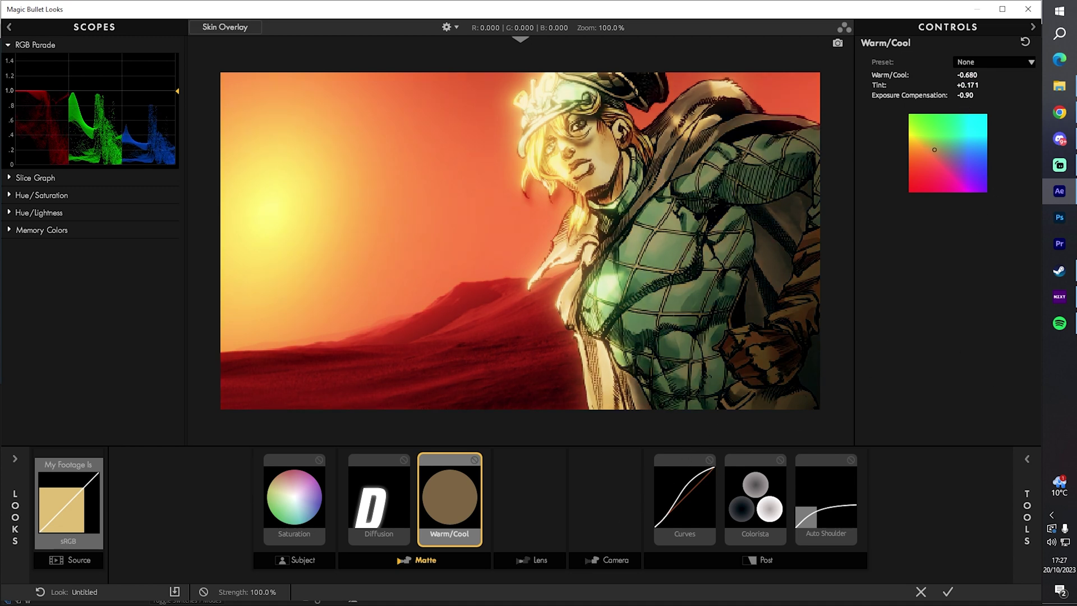
pyautogui.click(474, 459)
pyautogui.click(475, 460)
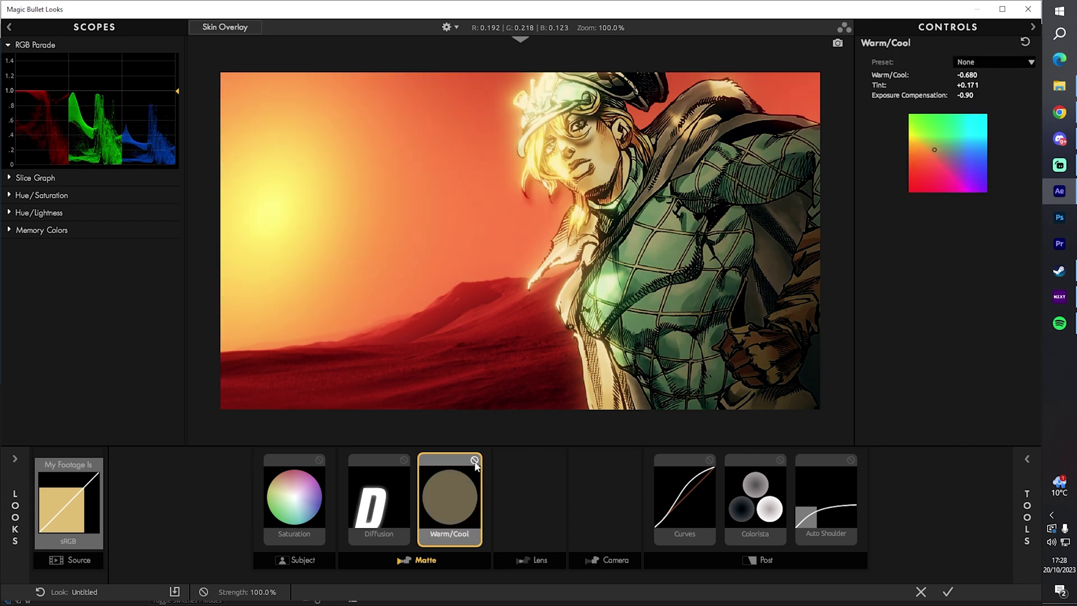
# Step: Compare the image repeatedly with the Curves tool turned off and on
pyautogui.click(707, 507)
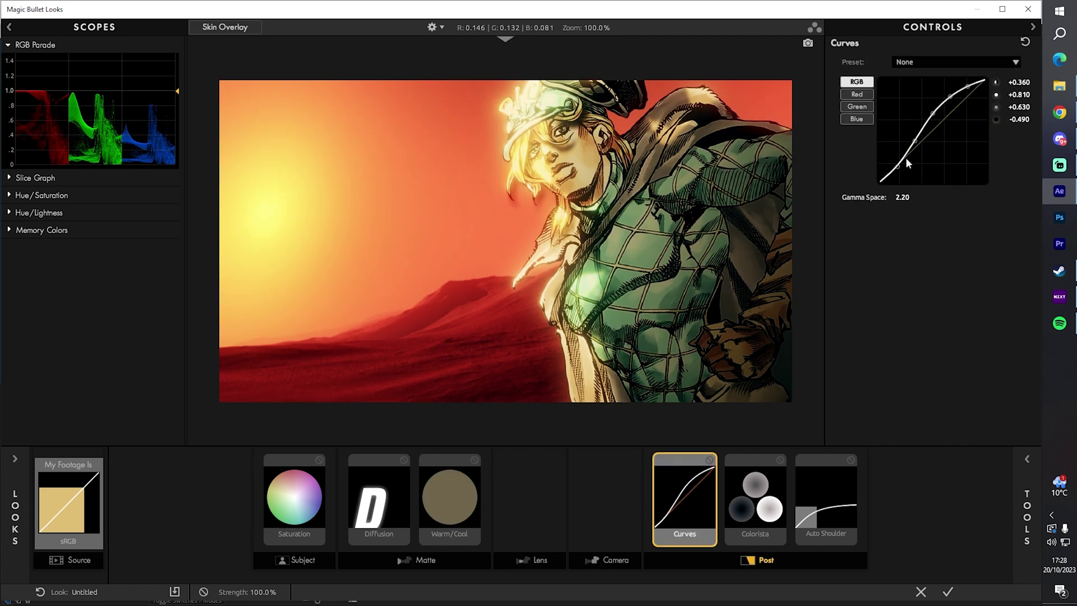
pyautogui.click(709, 460)
pyautogui.click(708, 460)
pyautogui.click(709, 459)
pyautogui.click(709, 460)
pyautogui.click(709, 460)
pyautogui.click(709, 459)
pyautogui.click(710, 459)
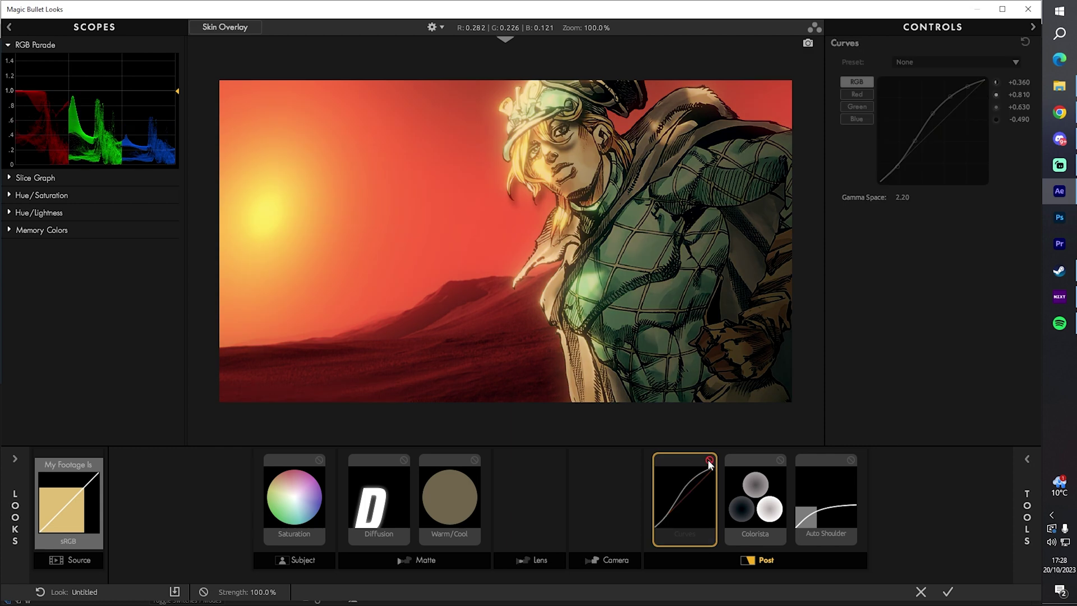
pyautogui.click(709, 460)
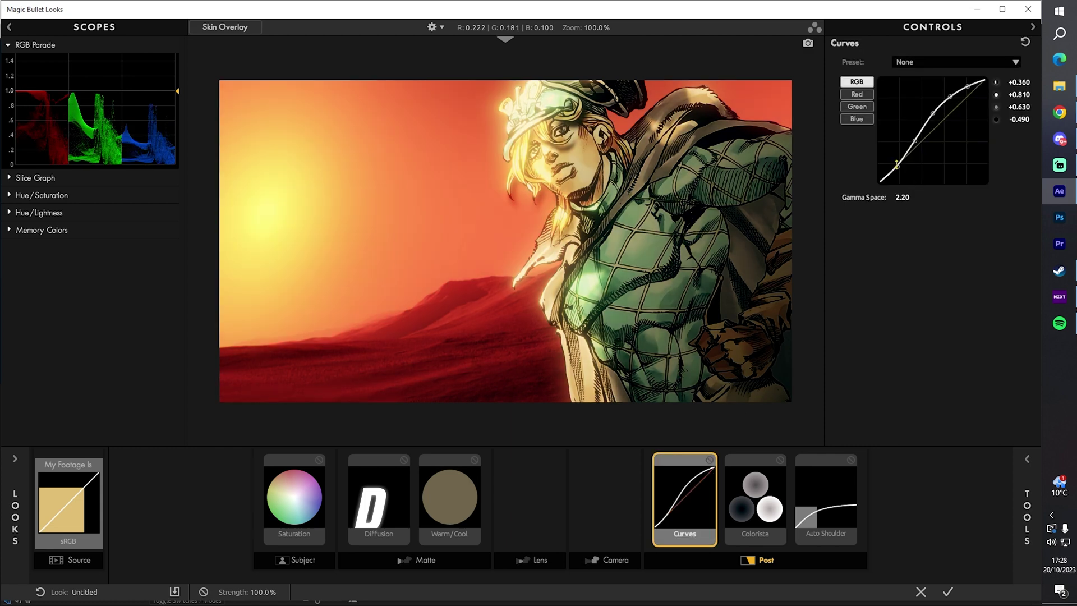
# Step: Lower the darker-midtone point of the RGB curve in the Curves tool and check the effect
pyautogui.moveTo(896, 164); pyautogui.dragTo(915, 149)
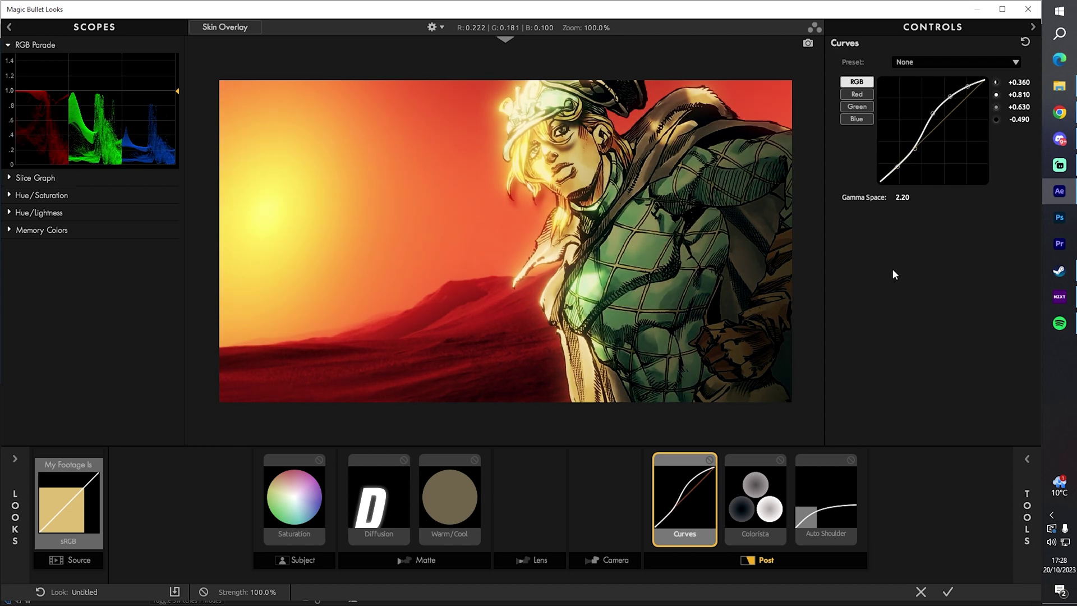
pyautogui.click(709, 459)
pyautogui.click(709, 459)
# Step: Compare the image with the Colorista tool turned off and on
pyautogui.click(783, 482)
pyautogui.click(780, 460)
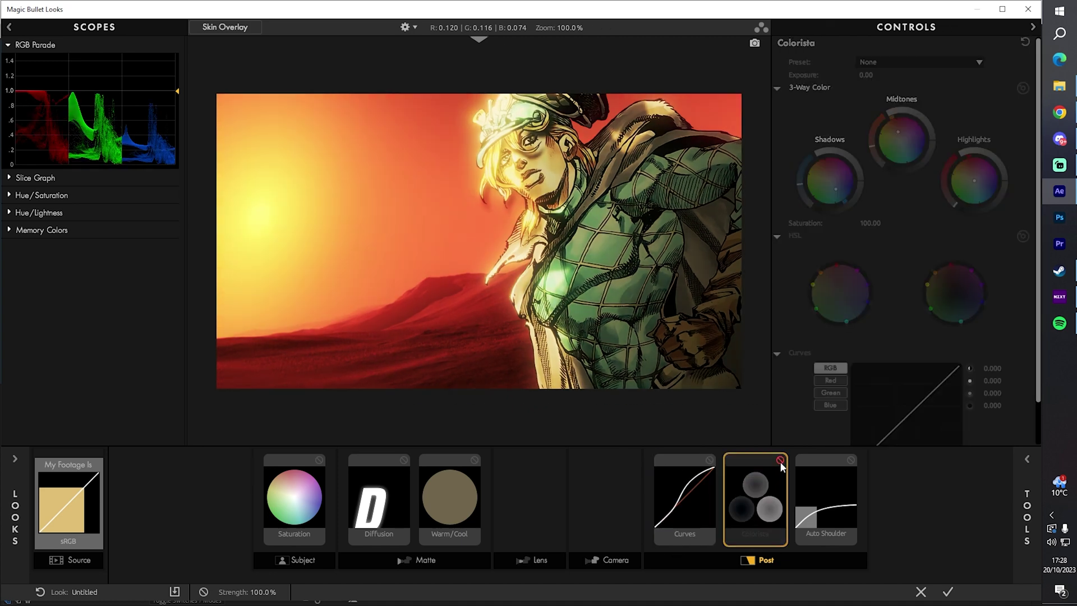
pyautogui.click(780, 461)
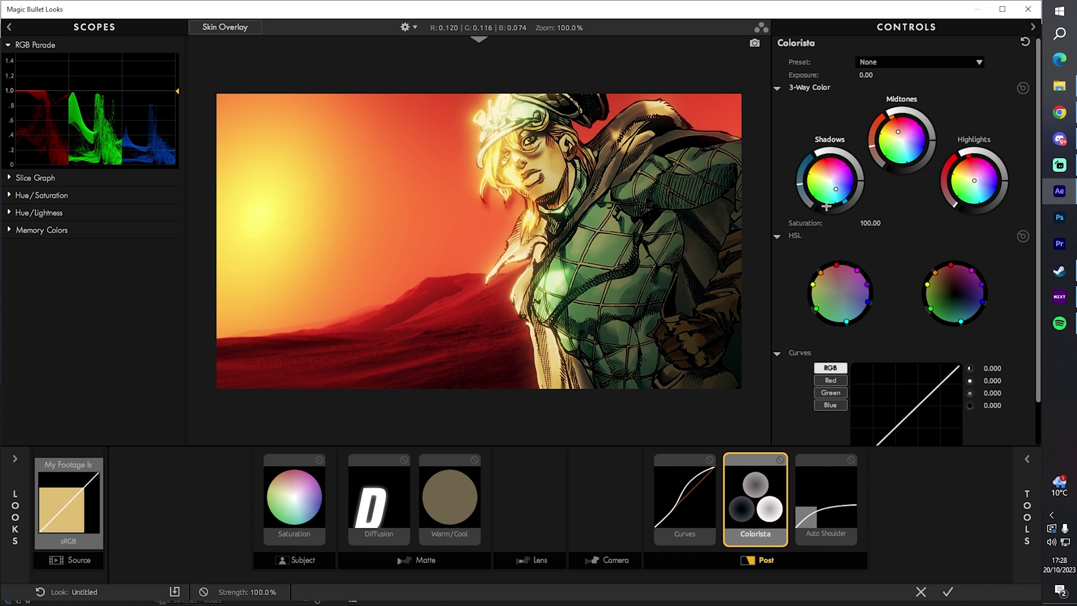
# Step: Shift Colorista's Shadows color slightly toward orange and compare the image with the tool off and on
pyautogui.moveTo(831, 183); pyautogui.dragTo(818, 168)
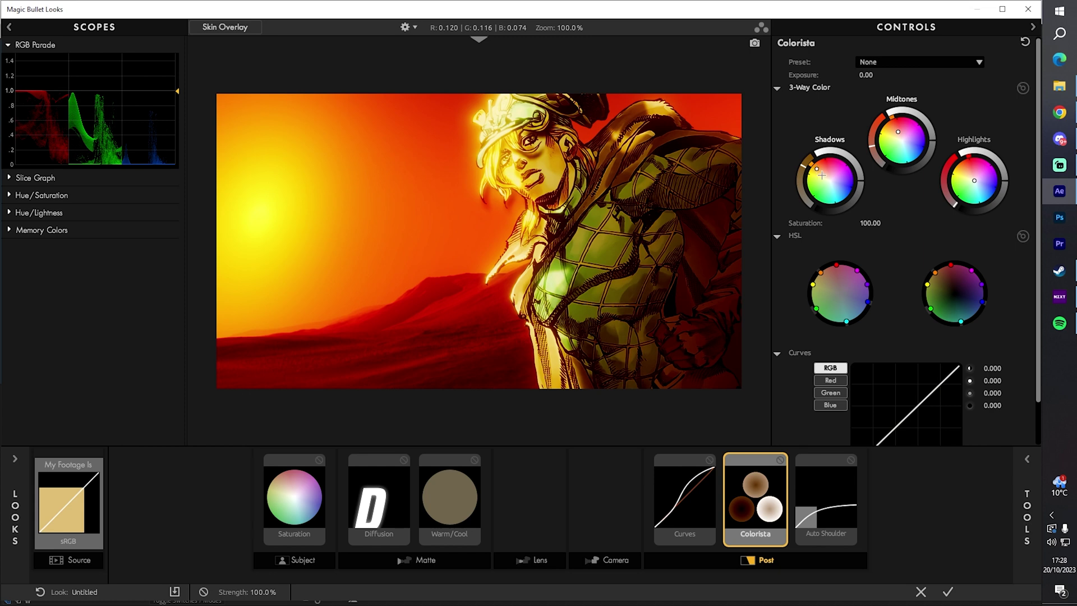
pyautogui.moveTo(826, 162)
pyautogui.mouseDown()
pyautogui.moveTo(826, 189)
pyautogui.moveTo(821, 176)
pyautogui.mouseUp()
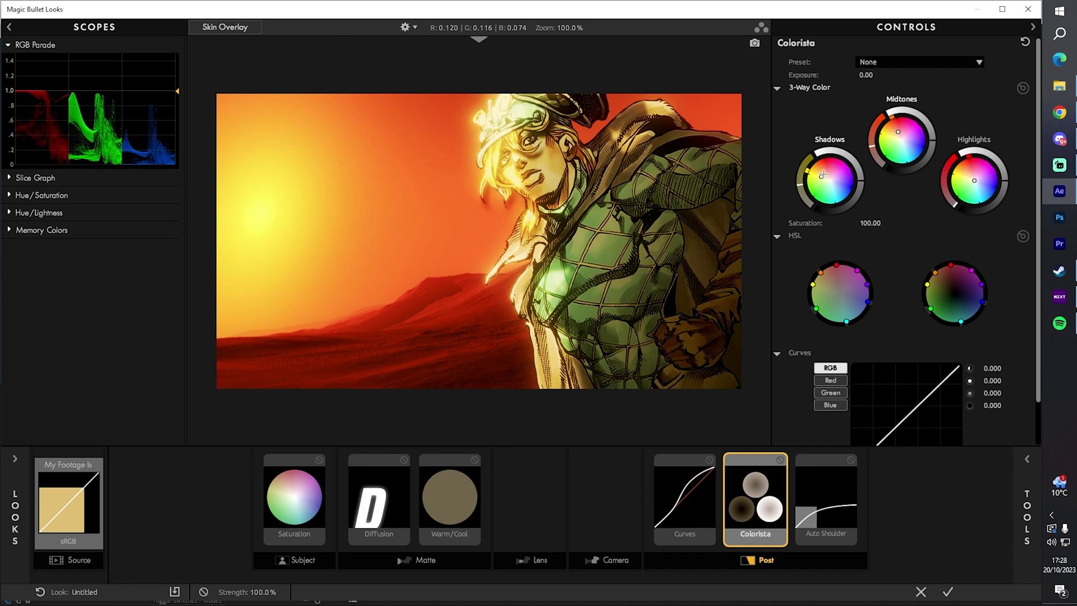
pyautogui.moveTo(821, 177); pyautogui.dragTo(823, 175)
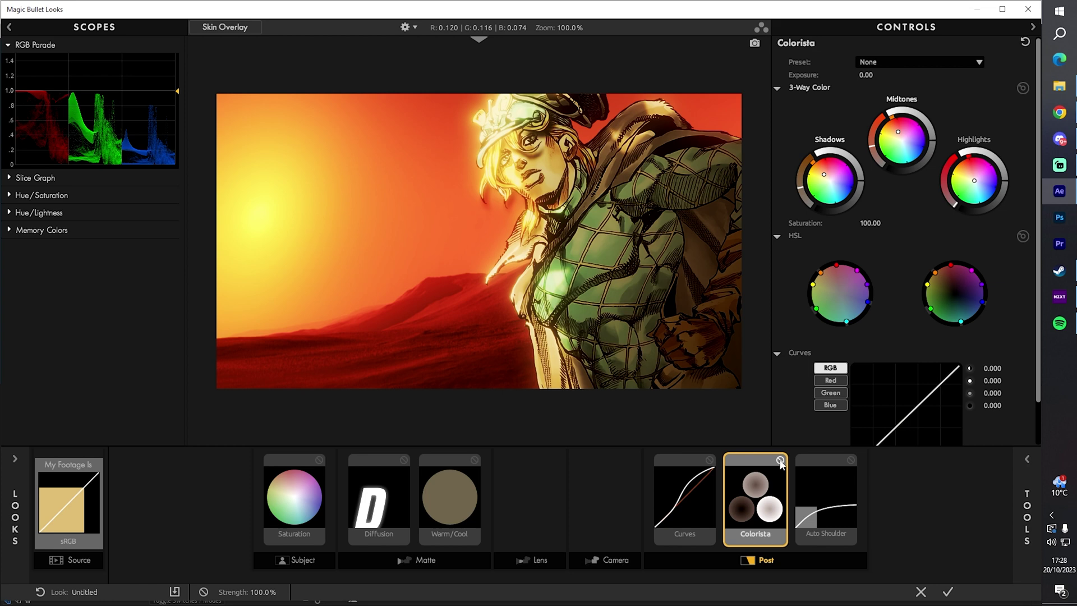
pyautogui.click(780, 460)
pyautogui.click(780, 460)
# Step: Review the Auto Shoulder tool, keep its Strength at 100%, and apply the look to the adjustment layer
pyautogui.click(822, 505)
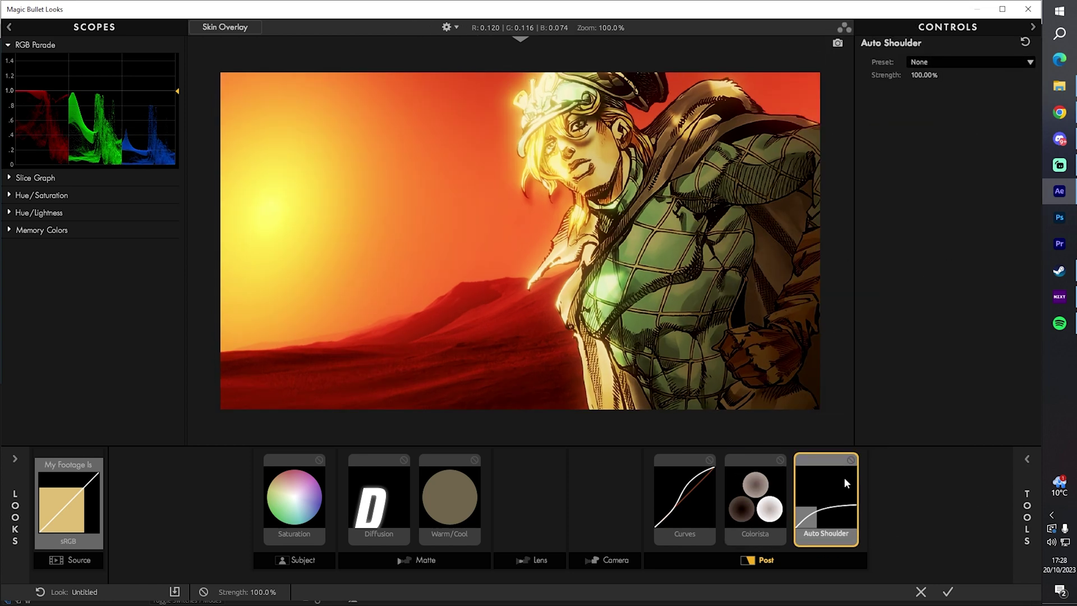
pyautogui.click(948, 587)
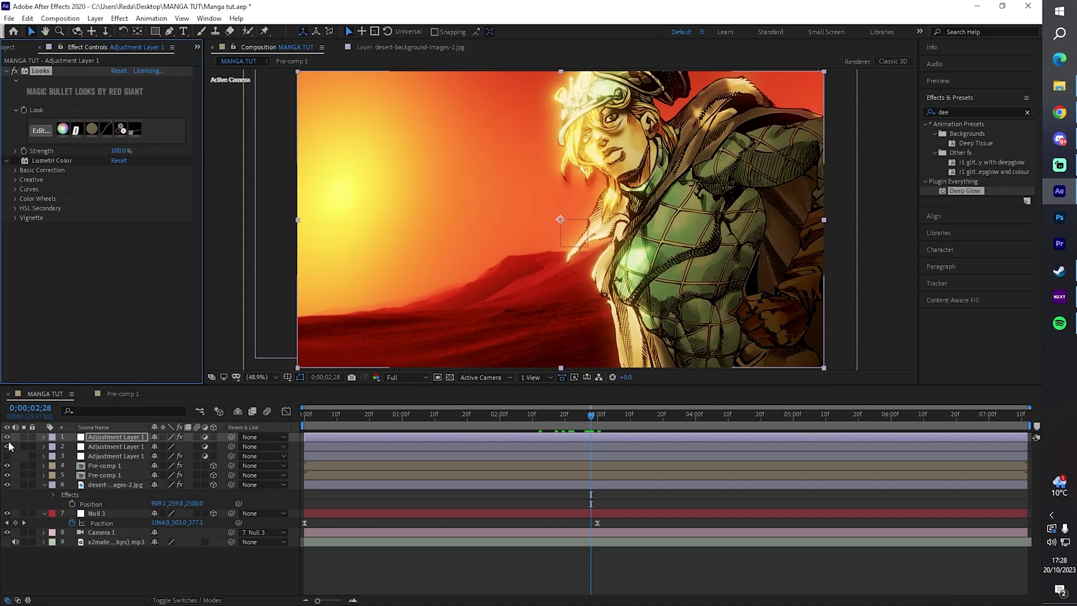
# Step: Compare the composition with the topmost Adjustment Layer 1 hidden and shown
pyautogui.click(7, 437)
pyautogui.click(7, 437)
pyautogui.click(6, 437)
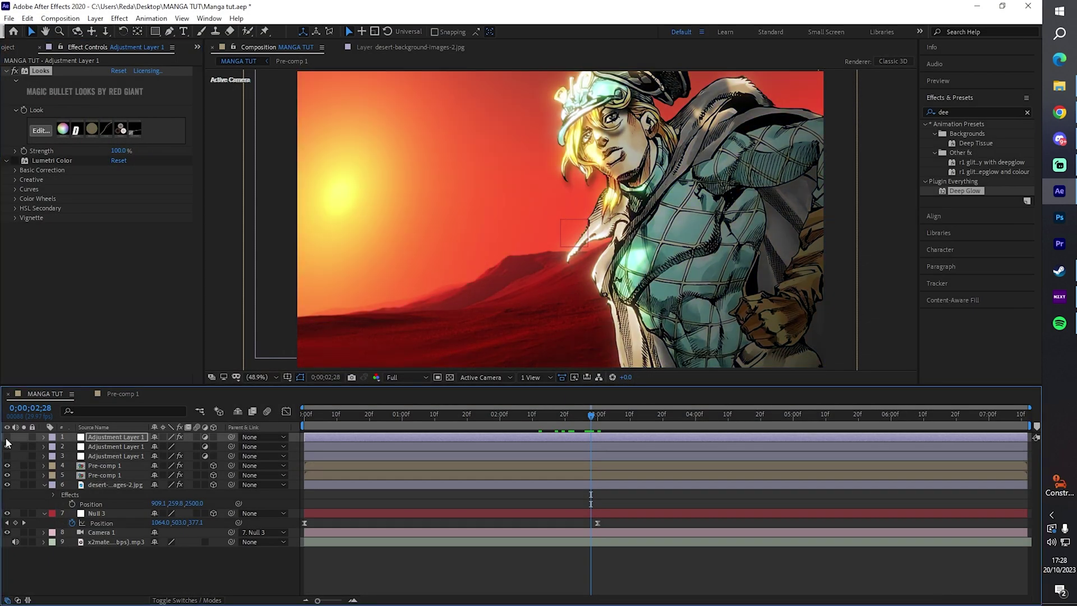
# Step: Show the hidden adjustment layer again and set the Deep Glow Exposure of the upper Pre-comp 1 to 0.9
pyautogui.click(7, 446)
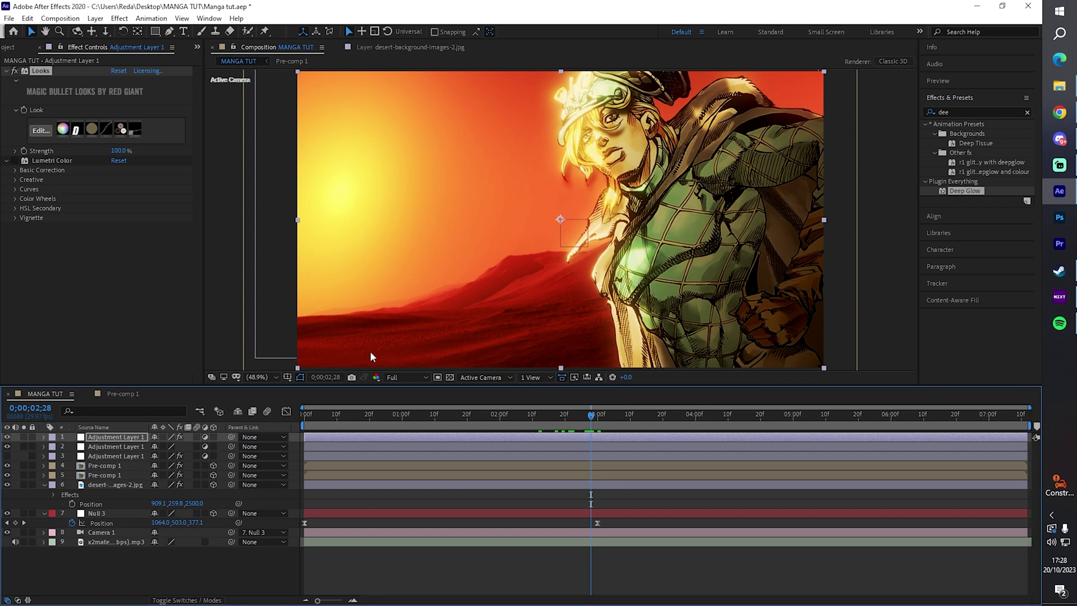
pyautogui.click(117, 468)
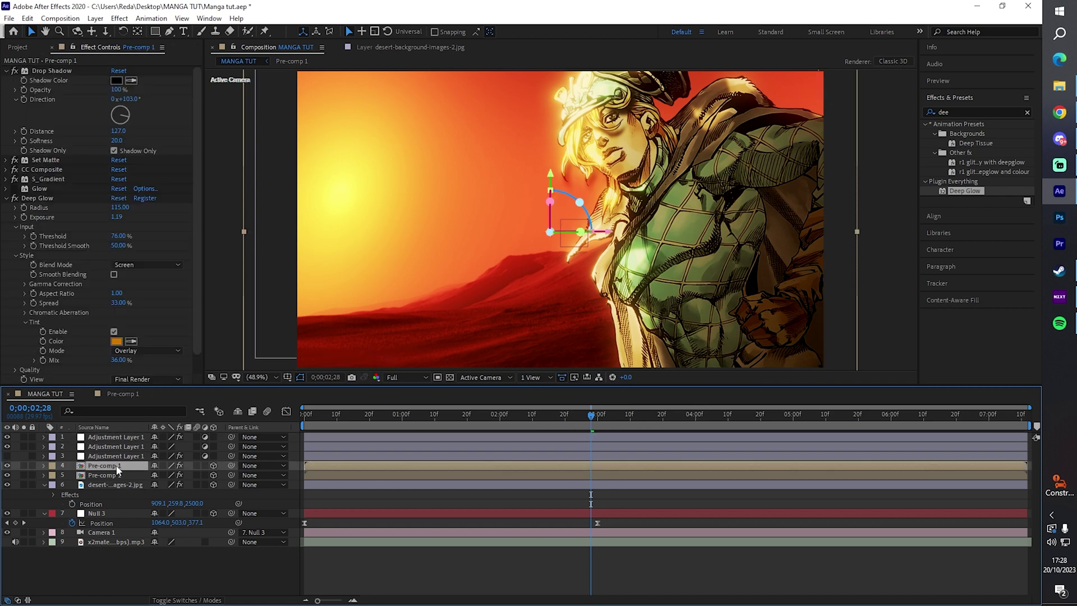
pyautogui.click(117, 217)
pyautogui.write('0.9')
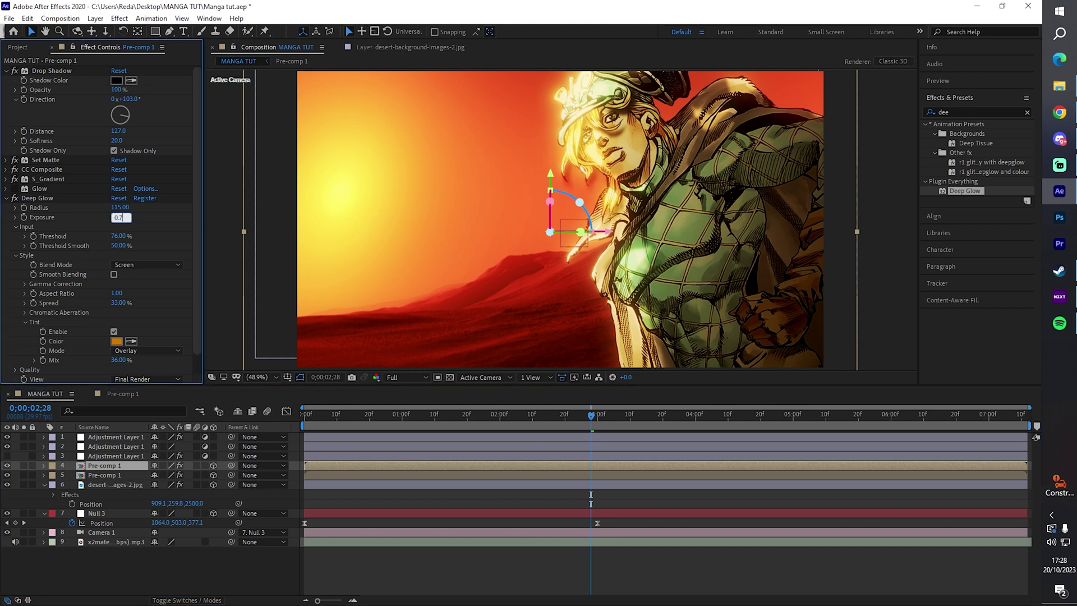
pyautogui.press('Return')
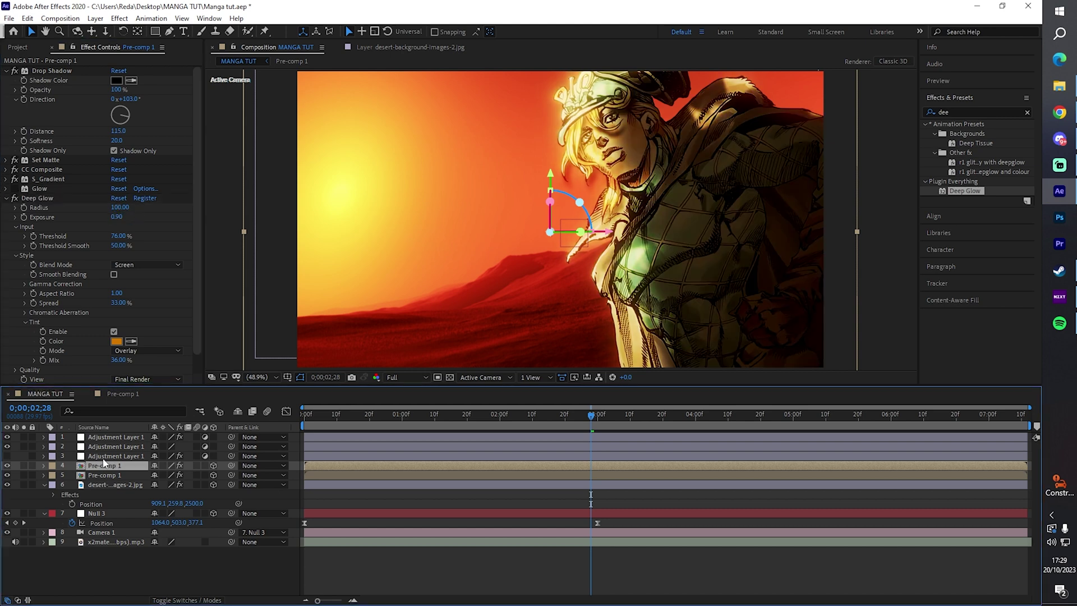
# Step: Add a new adjustment layer directly above the upper Pre-comp 1 and apply the BCC Lens Flare 3D effect to it
pyautogui.click(95, 18)
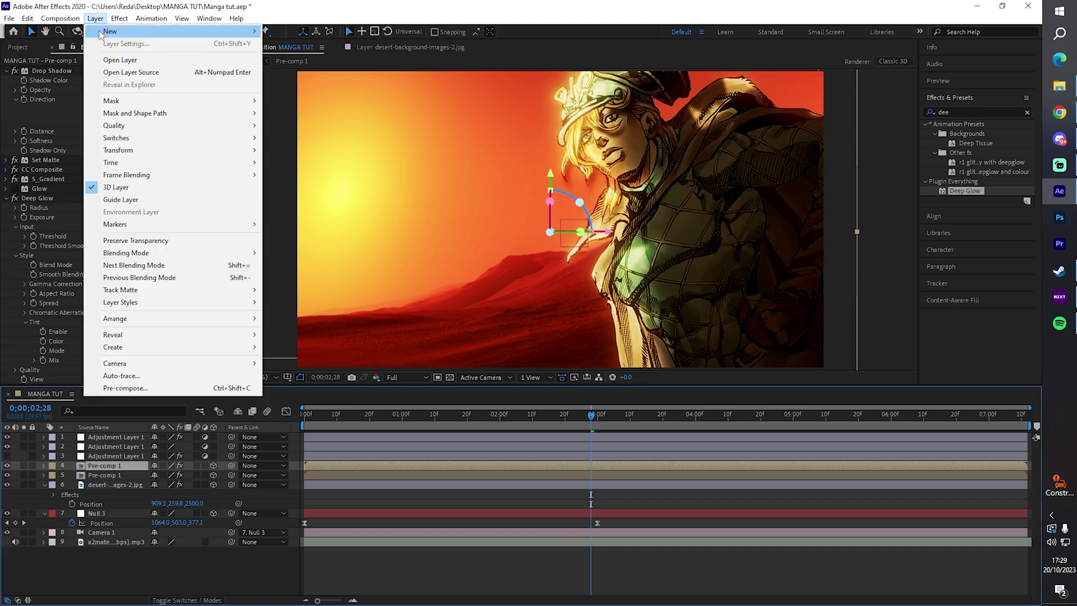
pyautogui.moveTo(169, 31)
pyautogui.click(305, 104)
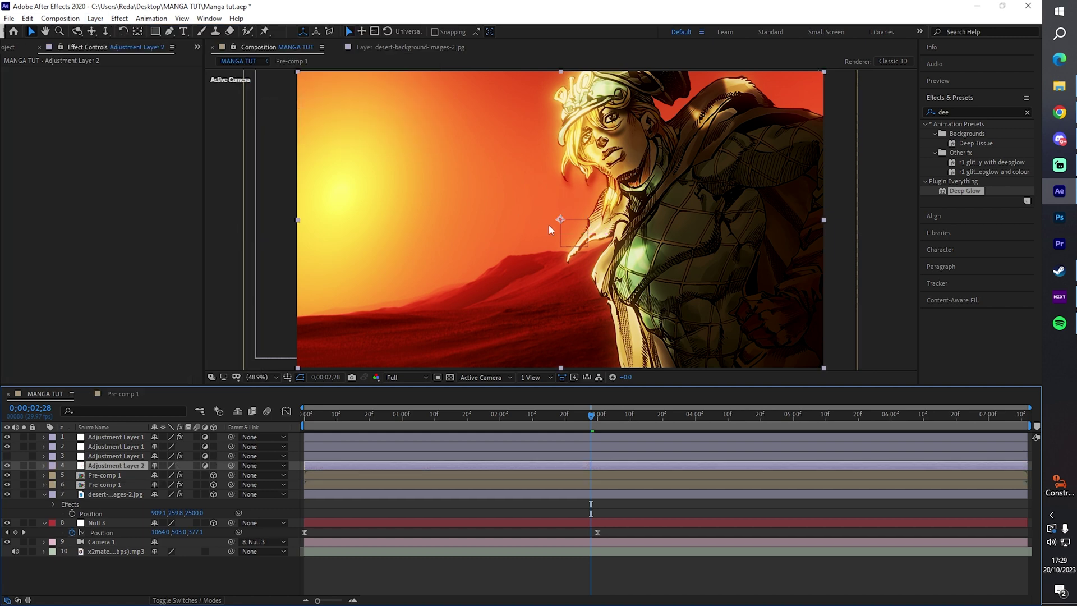
pyautogui.click(954, 112)
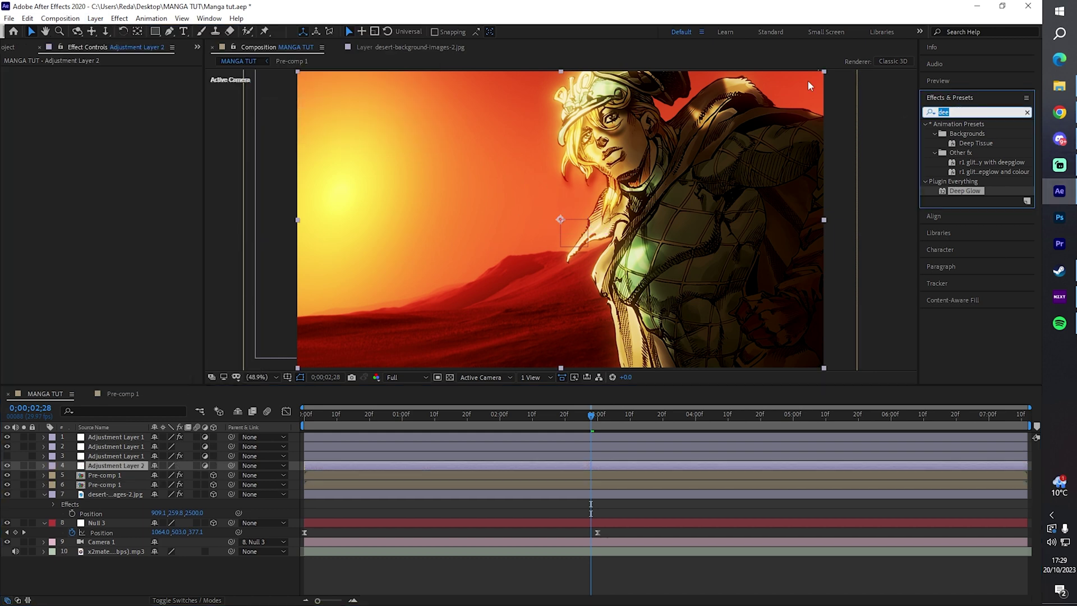
pyautogui.write('lens flare')
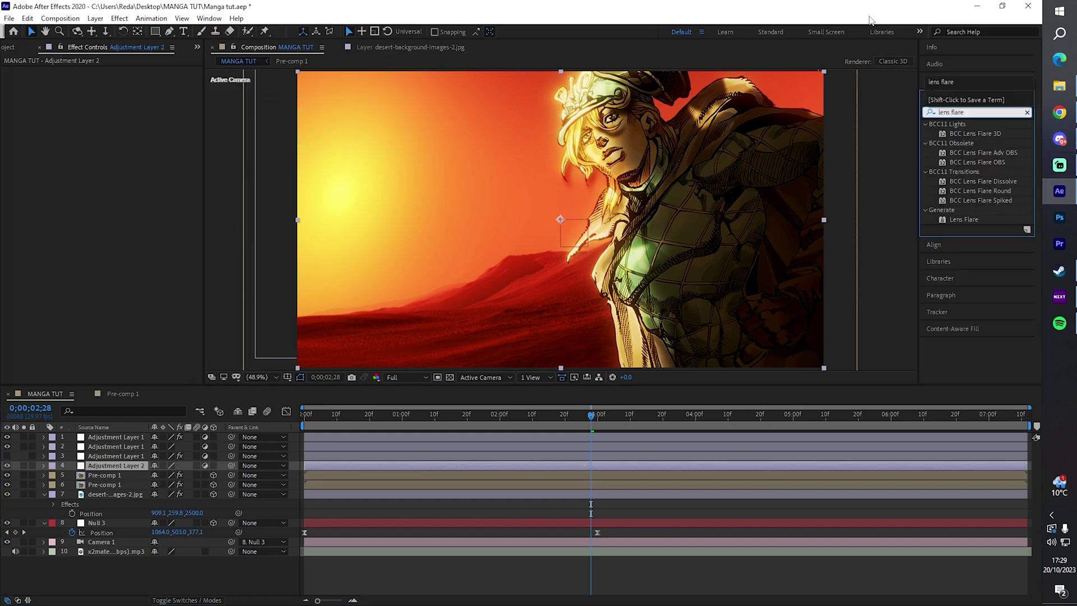
pyautogui.doubleClick(981, 135)
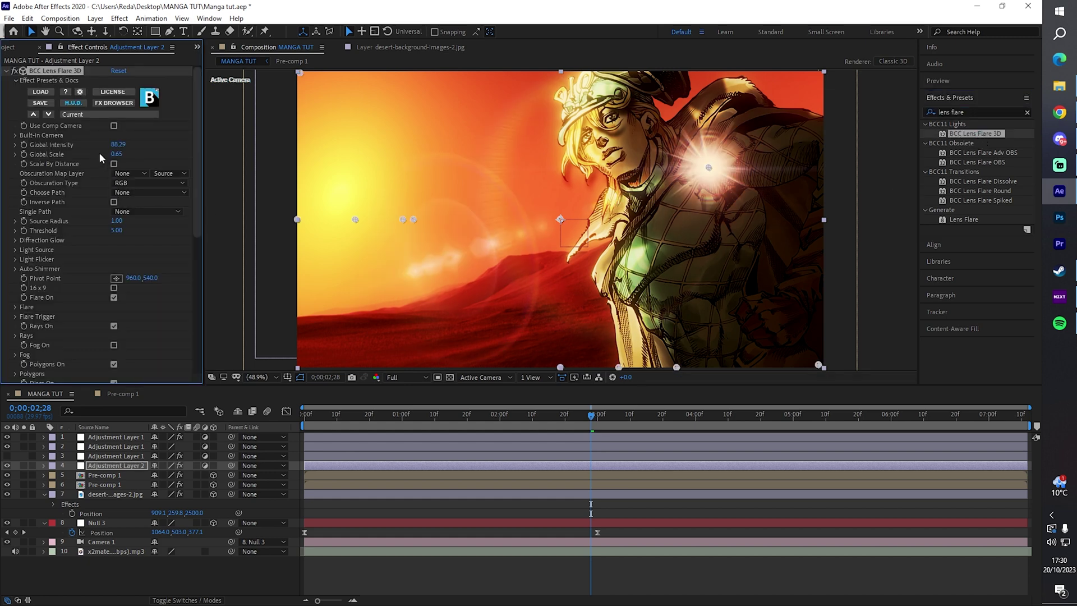
# Step: Enable the flare's Use Comp Camera option, load the BigBrightAmberLight preset, and move the flare from the character toward the sun
pyautogui.click(114, 126)
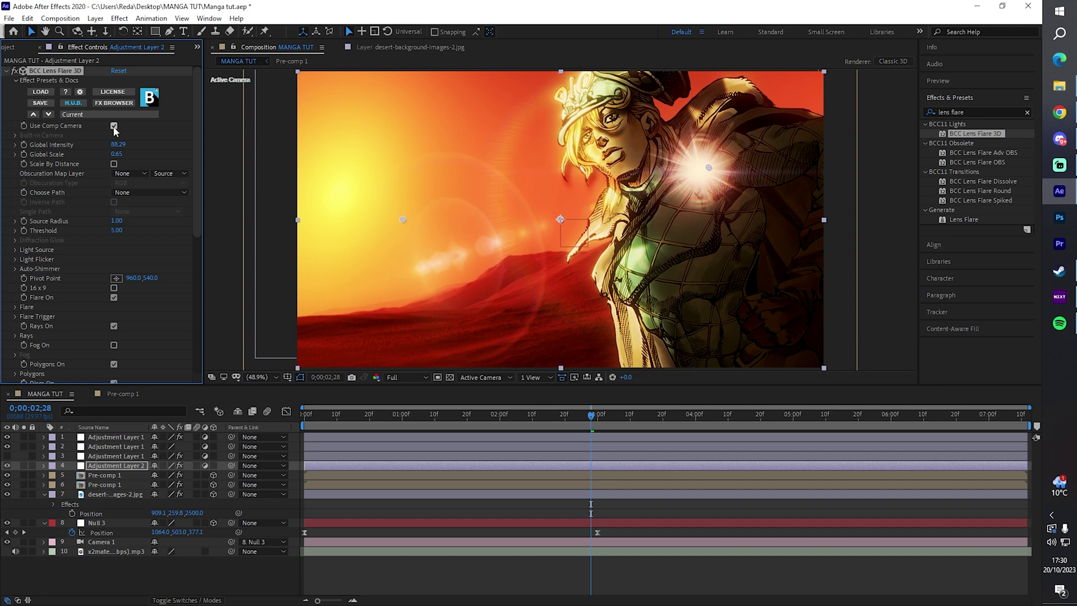
pyautogui.click(49, 114)
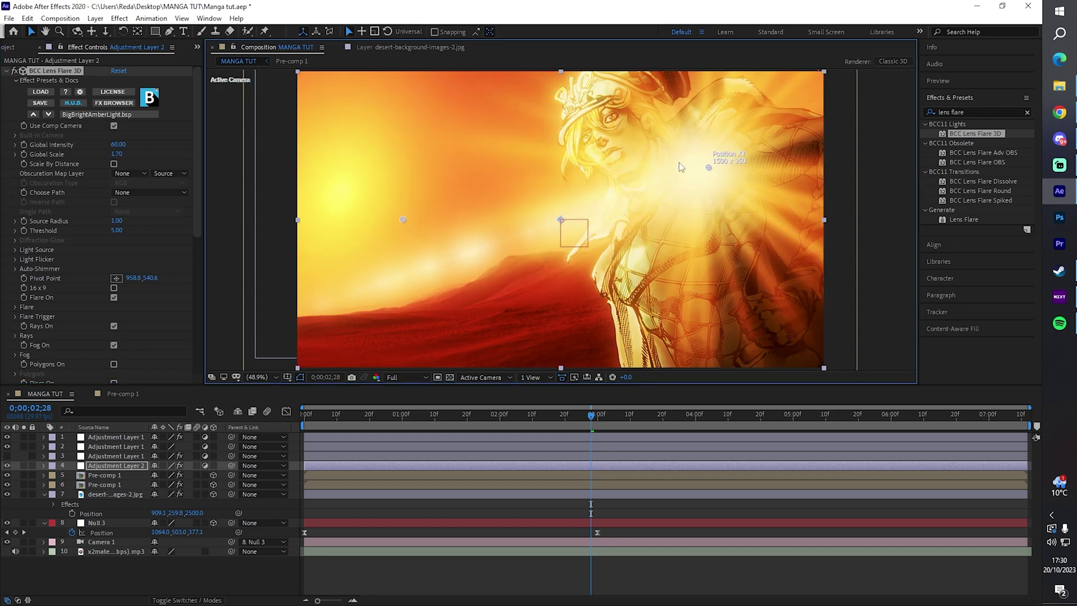
pyautogui.moveTo(709, 167); pyautogui.dragTo(434, 207)
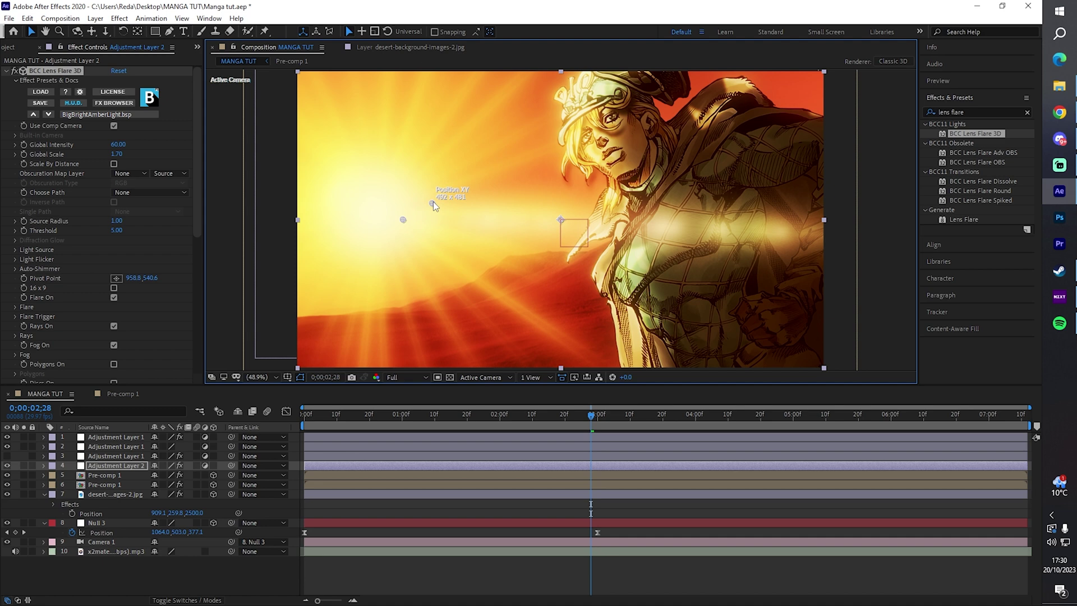
# Step: Set the lens flare's Global Intensity to 40 and fine-tune the flare's placement over the sun
pyautogui.click(119, 144)
pyautogui.write('40')
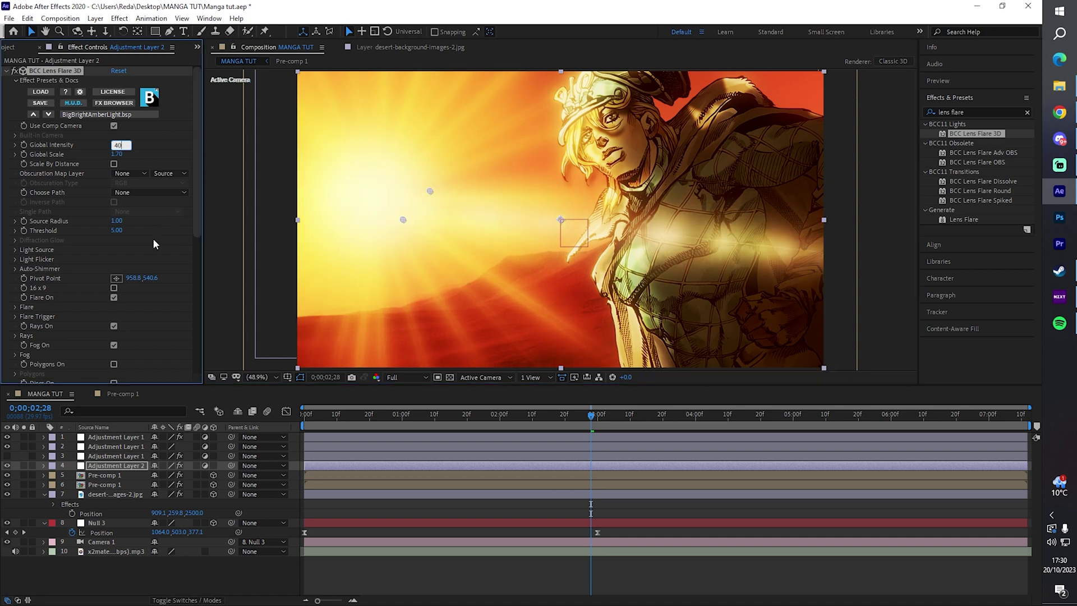
pyautogui.press('Return')
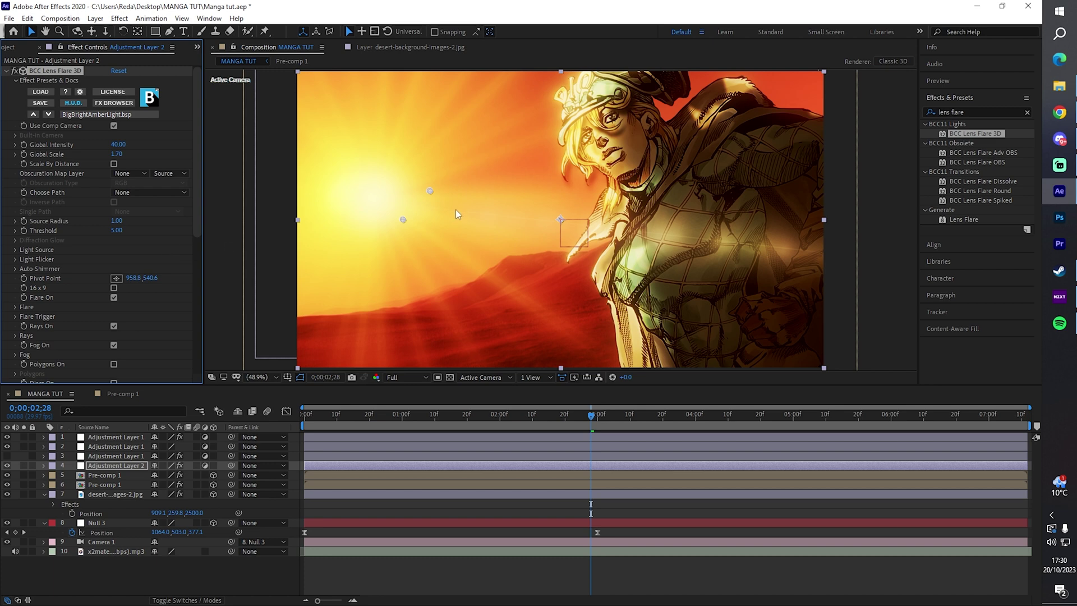
pyautogui.moveTo(402, 220); pyautogui.dragTo(411, 185)
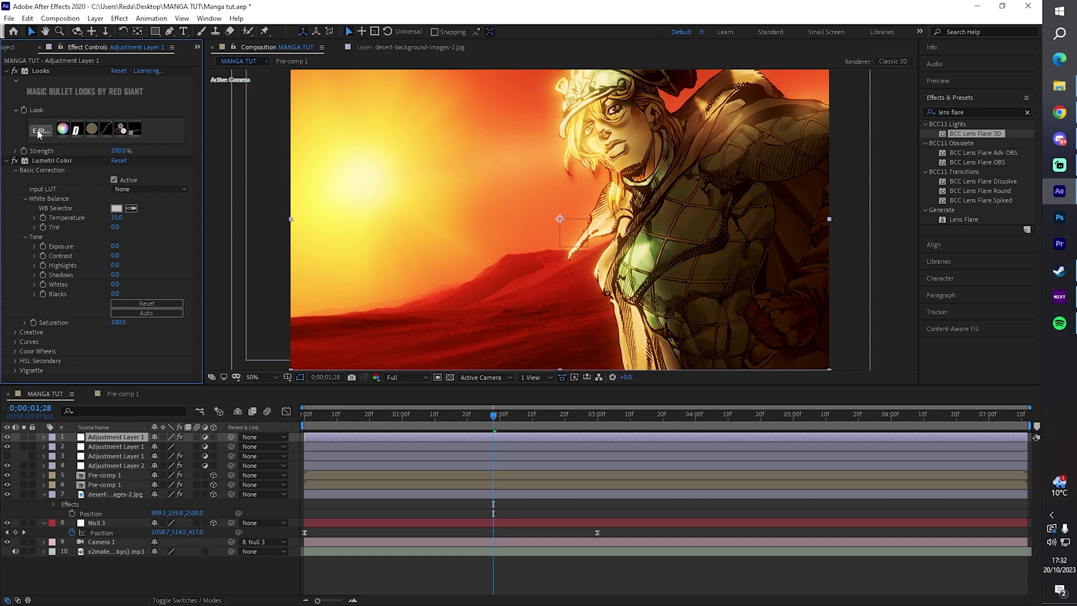
# Step: Edit the Magic Bullet look on the topmost Adjustment Layer 1 and add the Edge Softness tool to its Lens stage
pyautogui.click(39, 131)
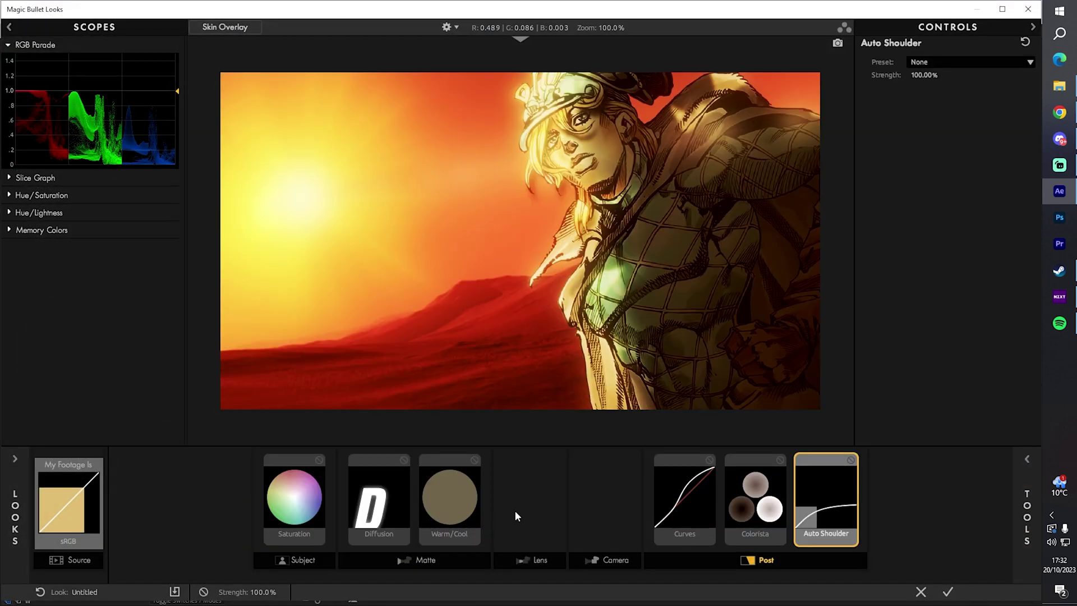
pyautogui.click(525, 509)
pyautogui.click(1024, 512)
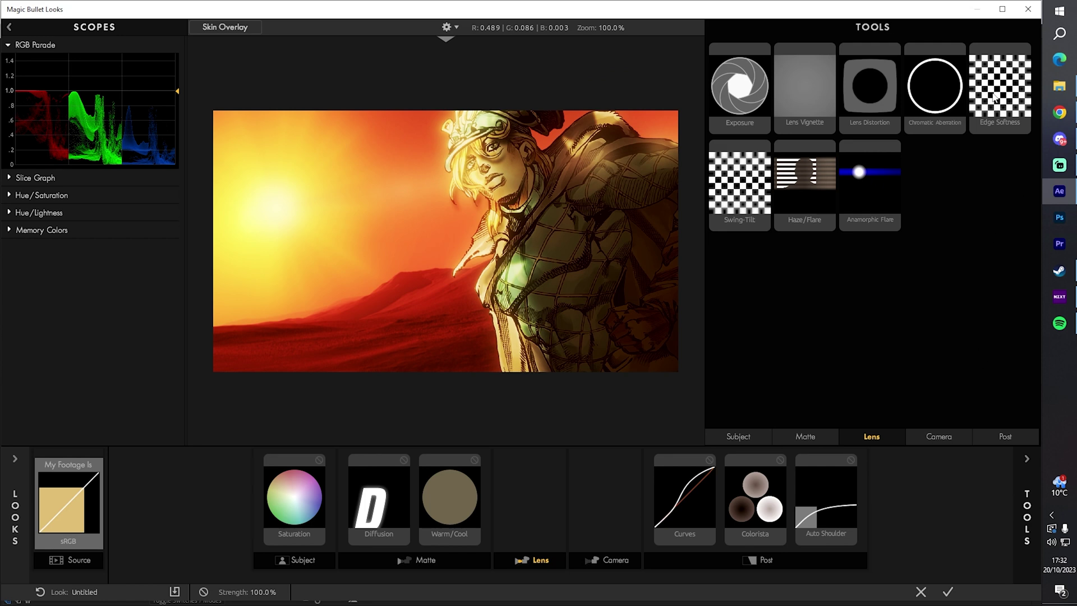
pyautogui.moveTo(993, 89); pyautogui.dragTo(522, 482)
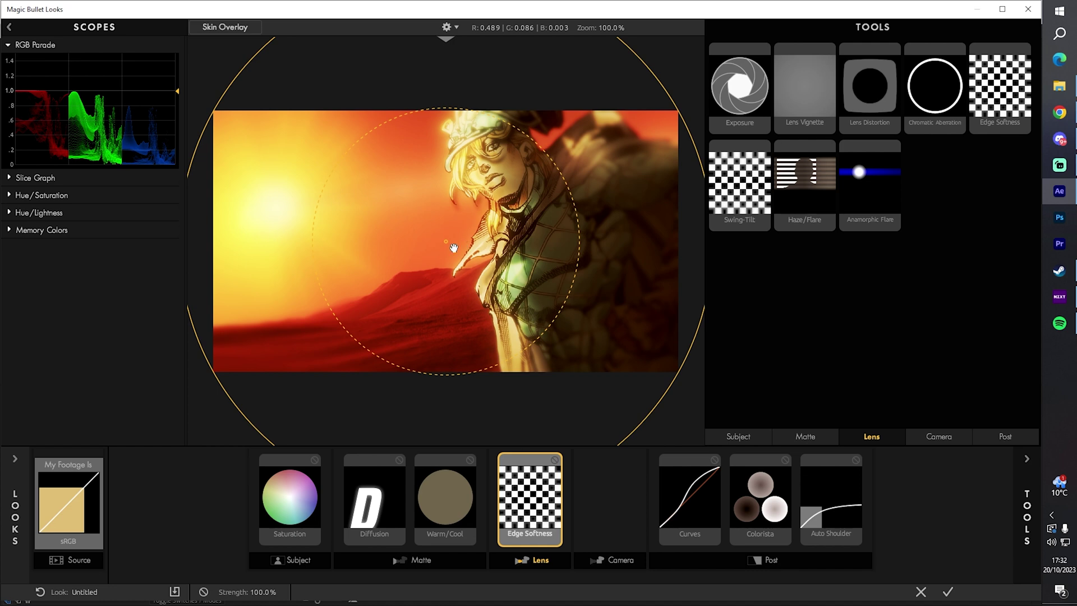
# Step: Center the Edge Softness focus area on the character's upper body and apply the look
pyautogui.moveTo(456, 250); pyautogui.dragTo(537, 218)
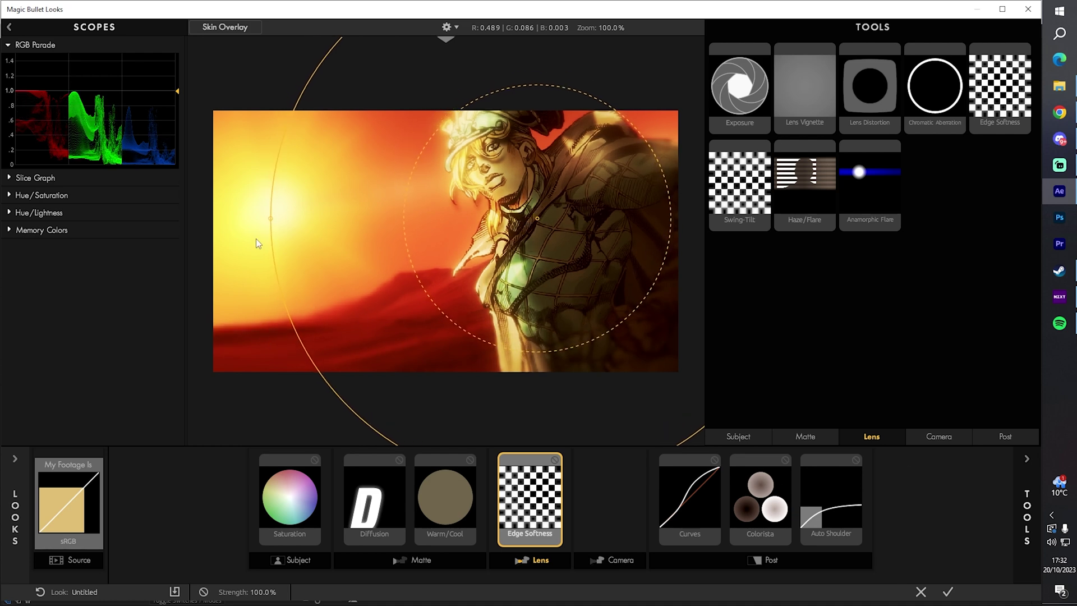
pyautogui.moveTo(540, 231)
pyautogui.mouseDown()
pyautogui.moveTo(543, 250)
pyautogui.moveTo(533, 223)
pyautogui.moveTo(537, 244)
pyautogui.mouseUp()
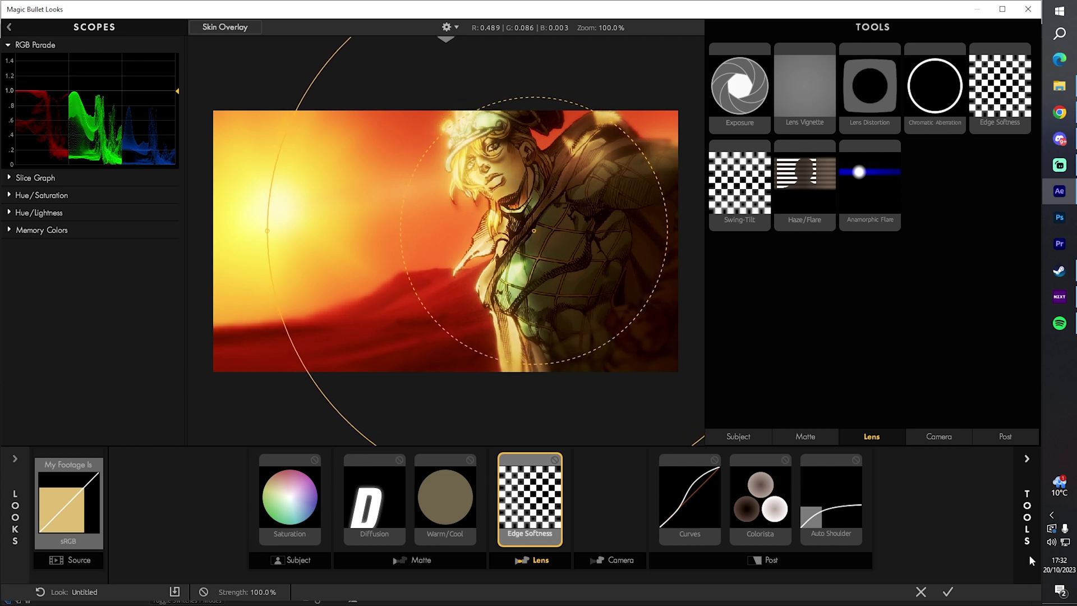
pyautogui.click(953, 590)
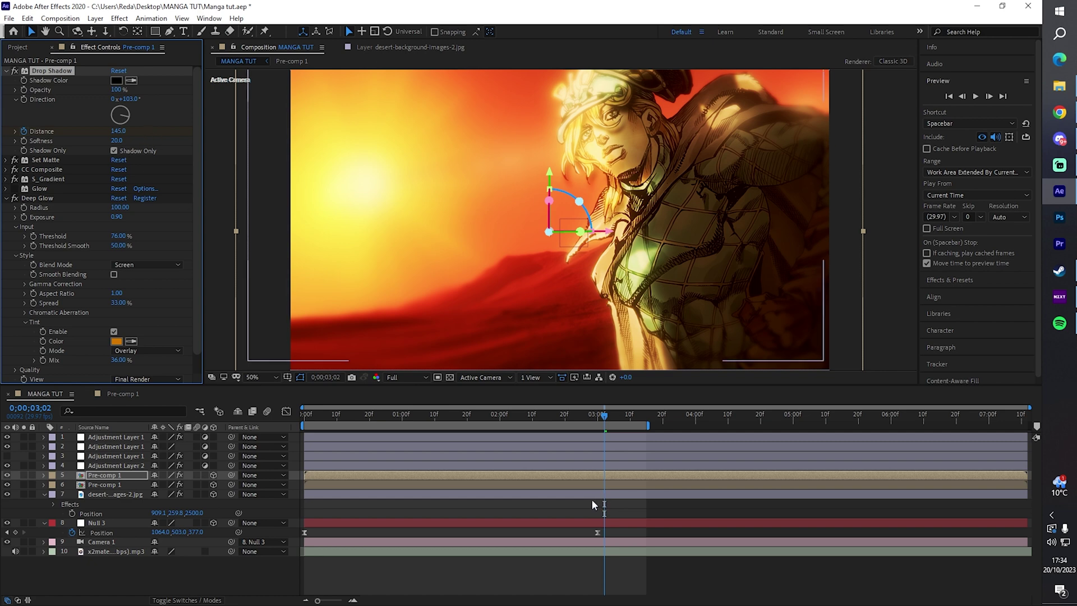
# Step: Move the upper Pre-comp 1's last Drop Shadow Distance keyframe to the layer's end and ease the keyframes with a fast start and slow finish
pyautogui.press('u')
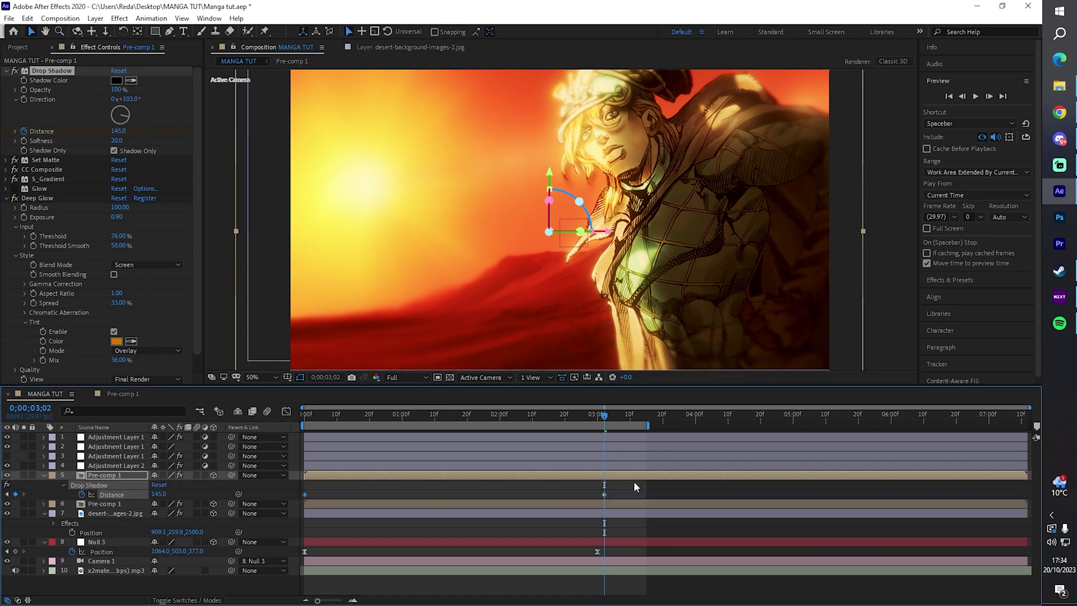
pyautogui.moveTo(936, 494); pyautogui.dragTo(1029, 494)
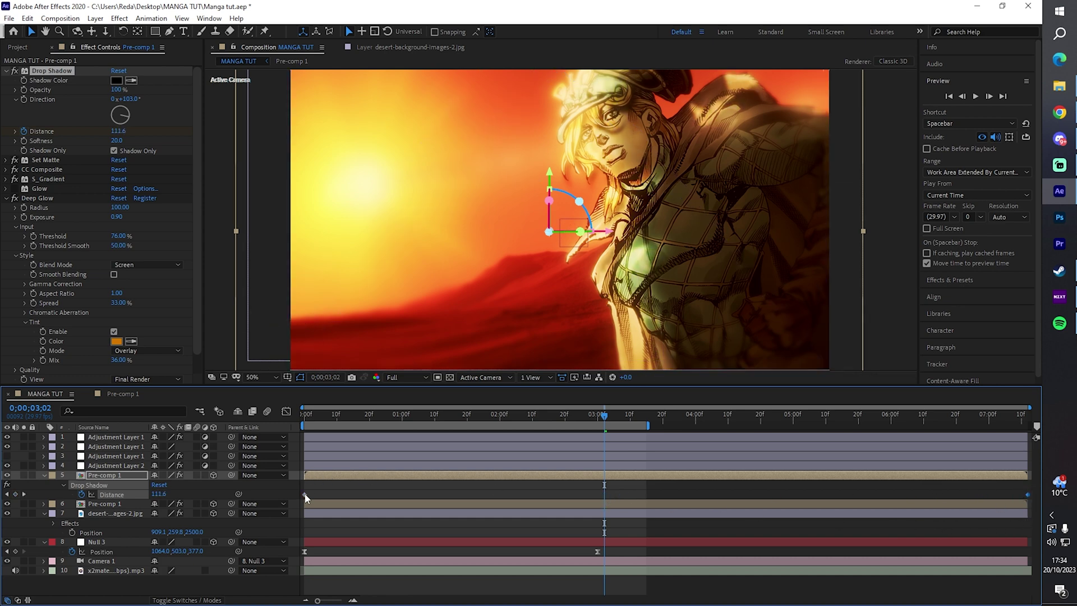
pyautogui.click(286, 411)
pyautogui.press('F9')
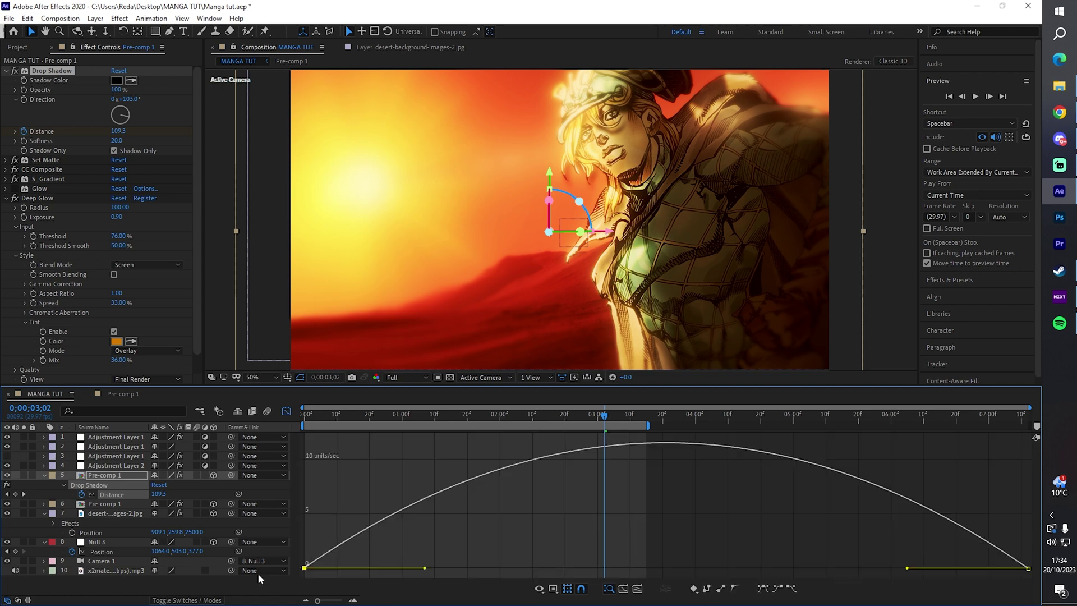
pyautogui.moveTo(425, 570); pyautogui.dragTo(306, 568)
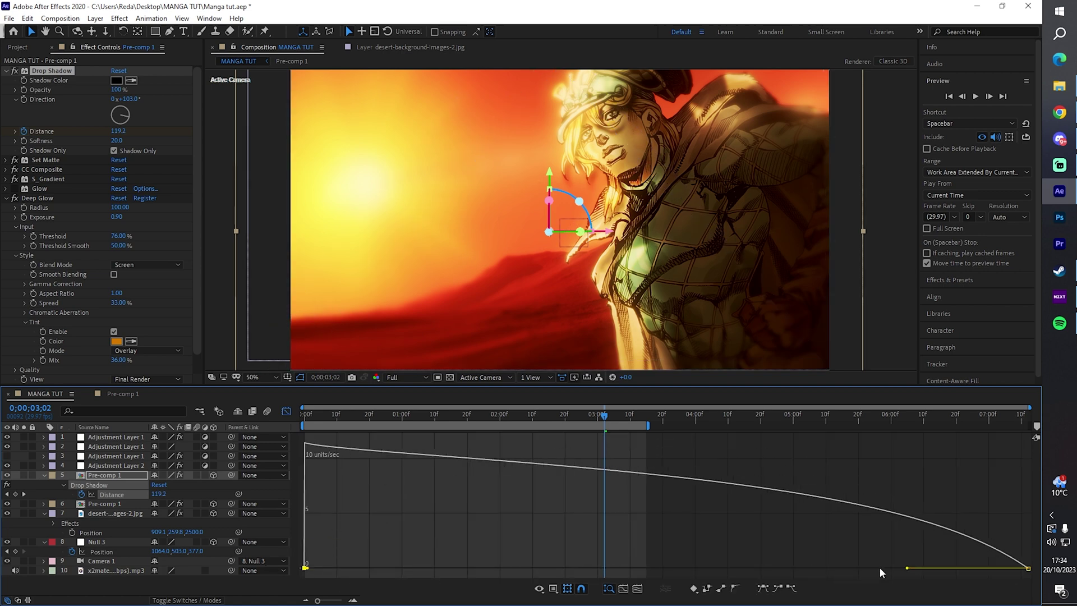
pyautogui.moveTo(907, 569); pyautogui.dragTo(617, 568)
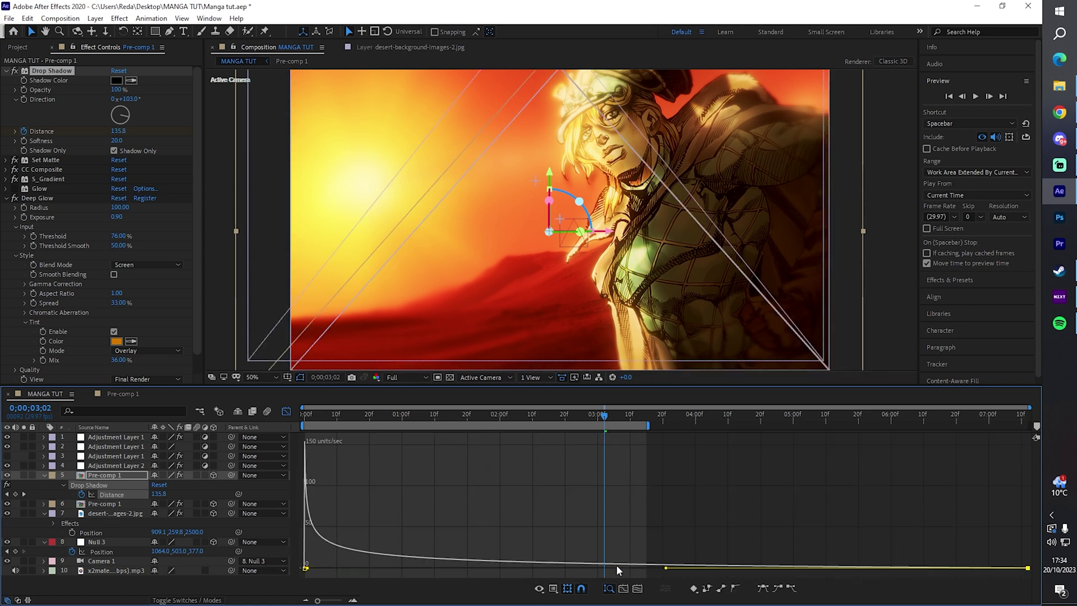
pyautogui.click(286, 411)
# Step: Copy the eased Drop Shadow Distance keyframes to the lower Pre-comp 1 from the composition's start and scrub through the animation
pyautogui.press('Home')
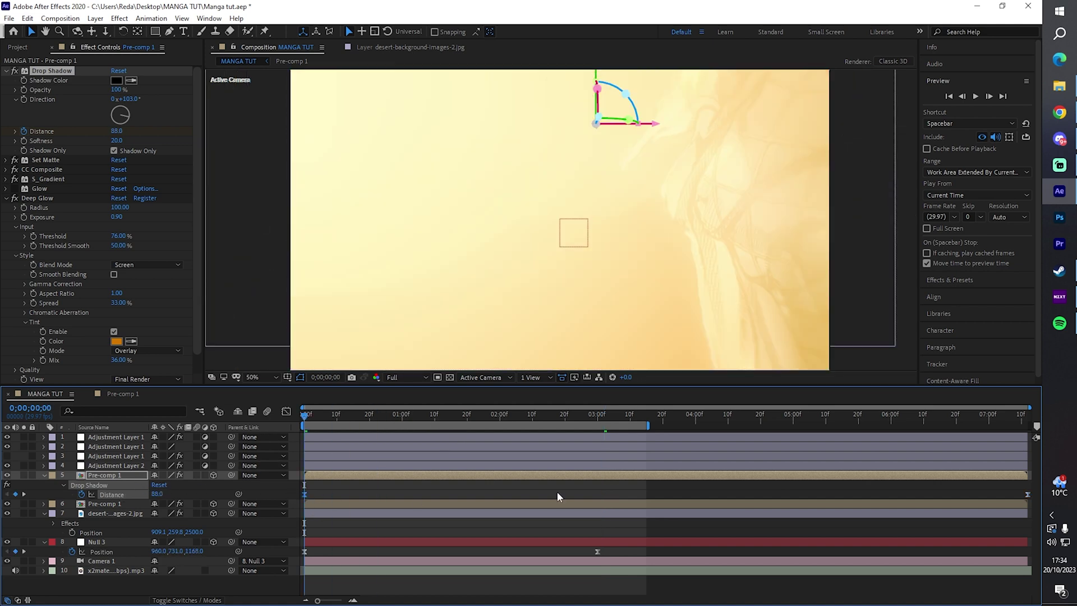
pyautogui.click(375, 503)
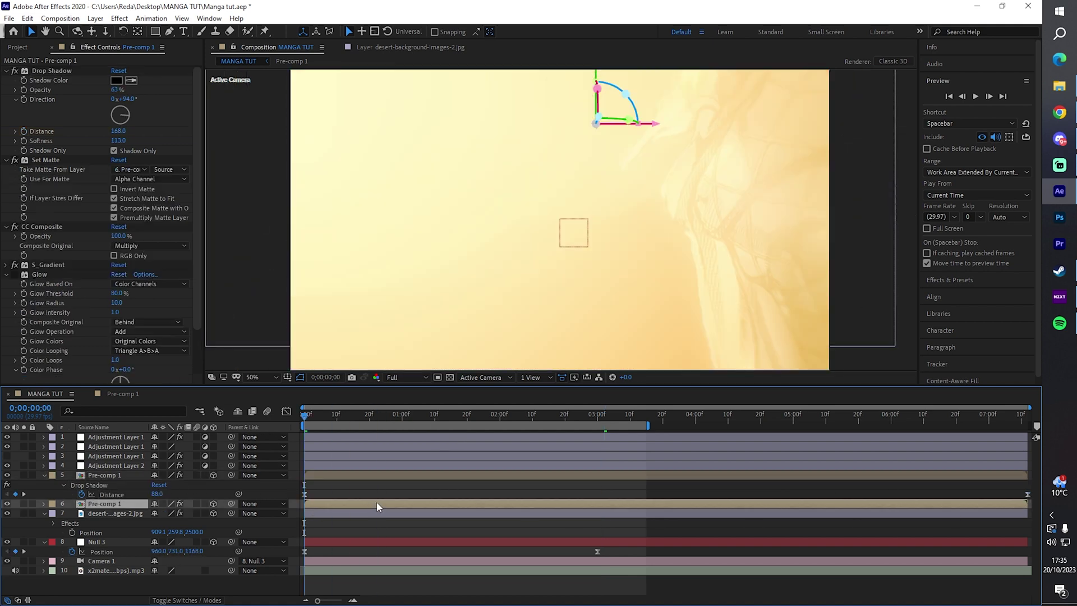
pyautogui.moveTo(513, 416); pyautogui.dragTo(600, 456)
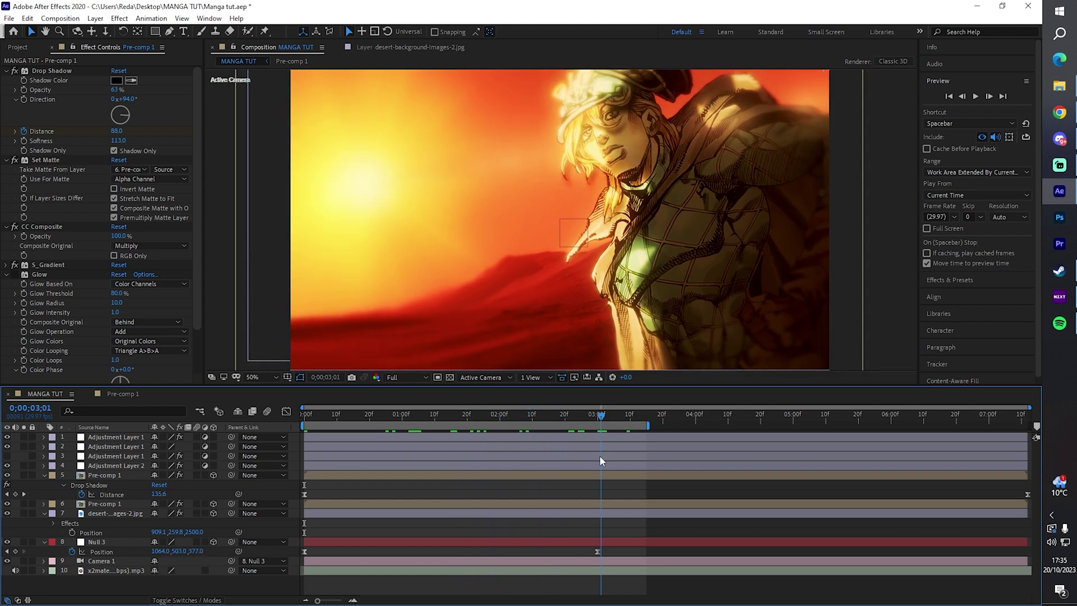
# Step: Move the final Drop Shadow Distance keyframes of both Pre-comp 1 layers to 0;00;03;00 and preview the animation
pyautogui.click(948, 504)
pyautogui.press('u')
pyautogui.moveTo(1001, 486); pyautogui.dragTo(601, 520)
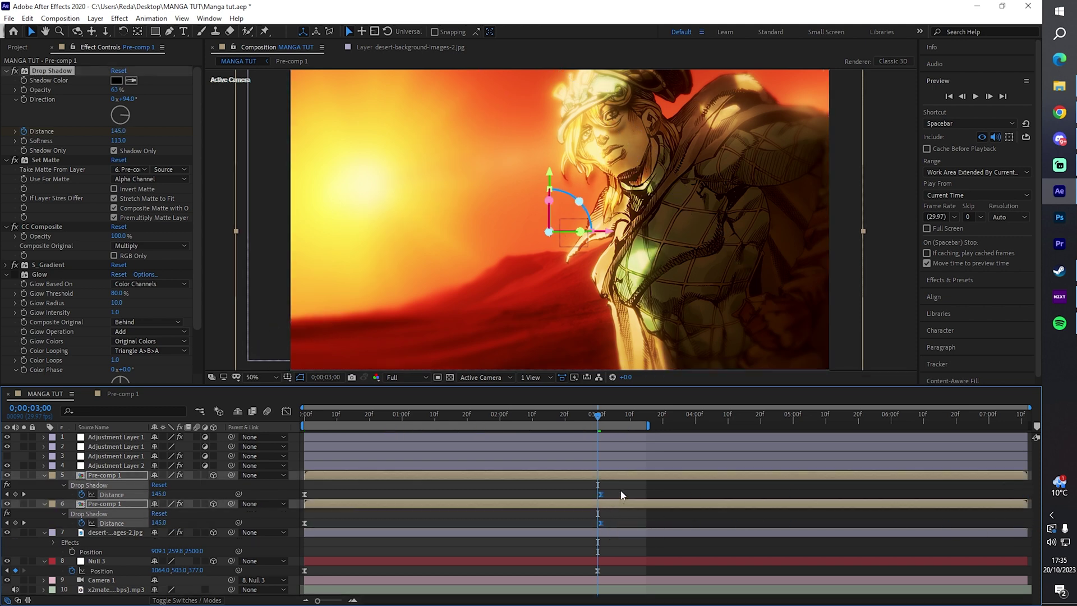
pyautogui.click(612, 493)
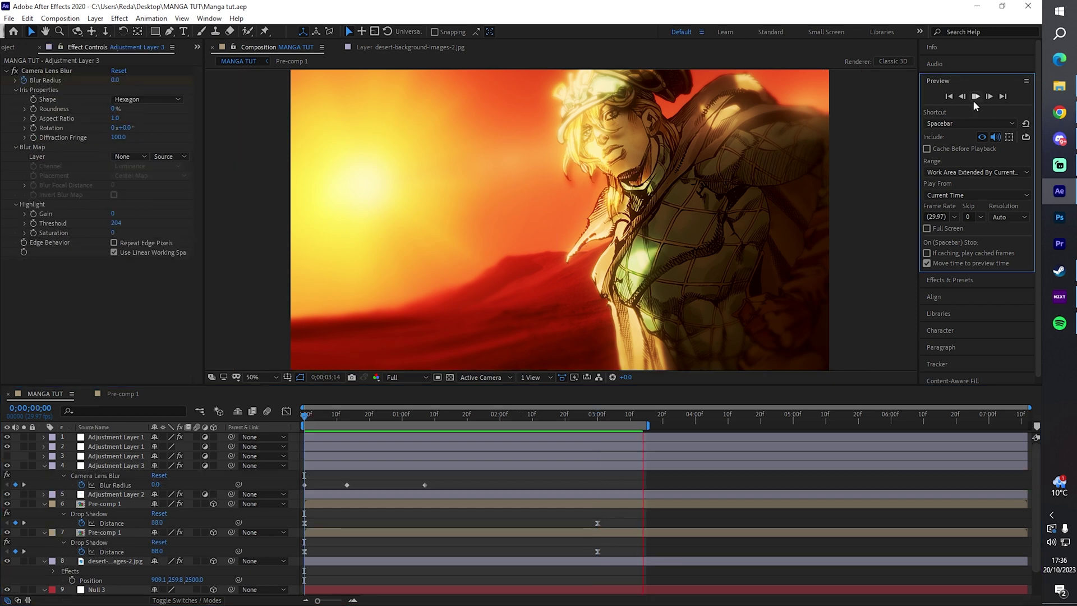
pyautogui.click(975, 98)
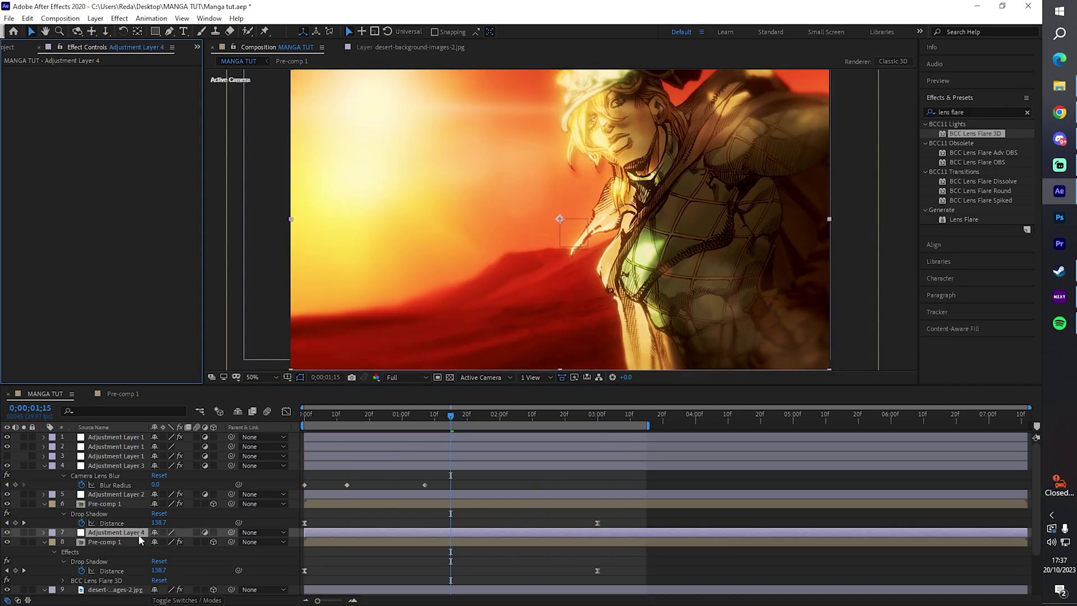
# Step: Turn off the BCC Lens Flare 3D effect on the lower Pre-comp 1 and bring up Adjustment Layer 4's lens flare settings
pyautogui.moveTo(115, 532); pyautogui.dragTo(136, 496)
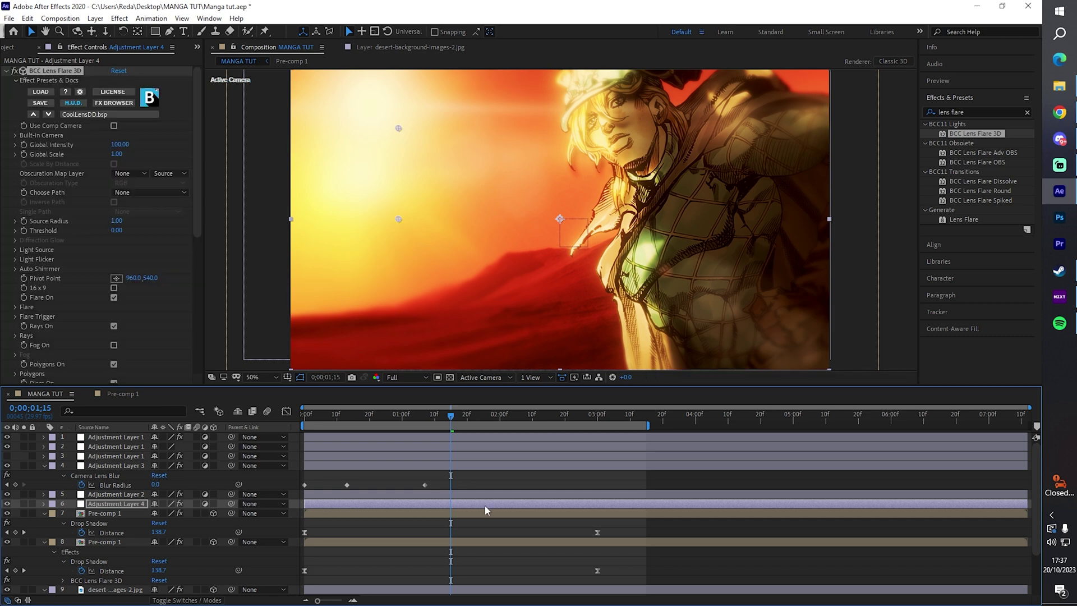
pyautogui.click(368, 543)
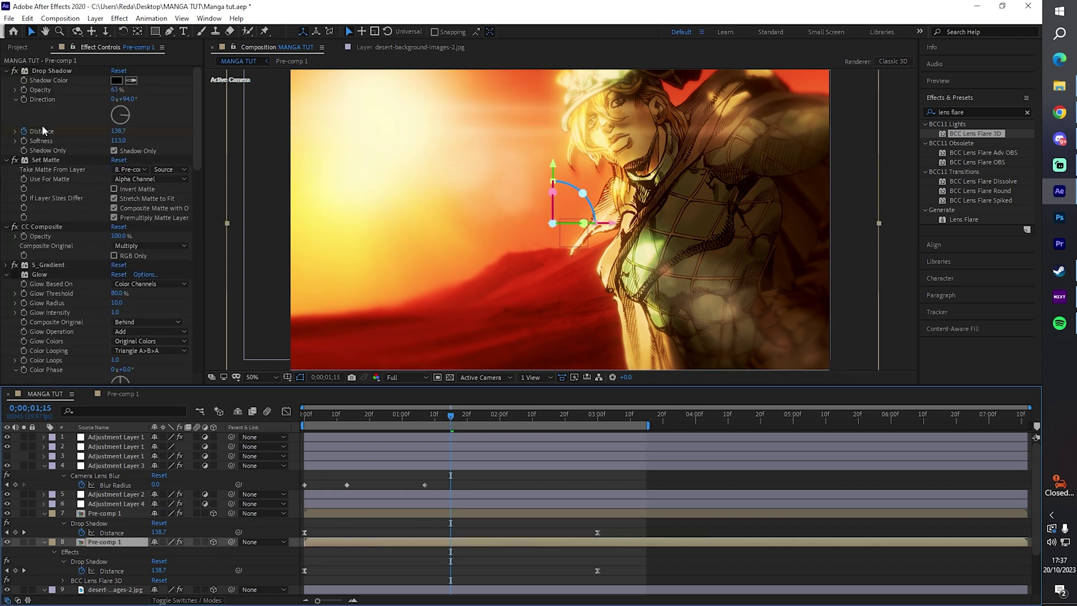
pyautogui.scroll(-6, 101, 283)
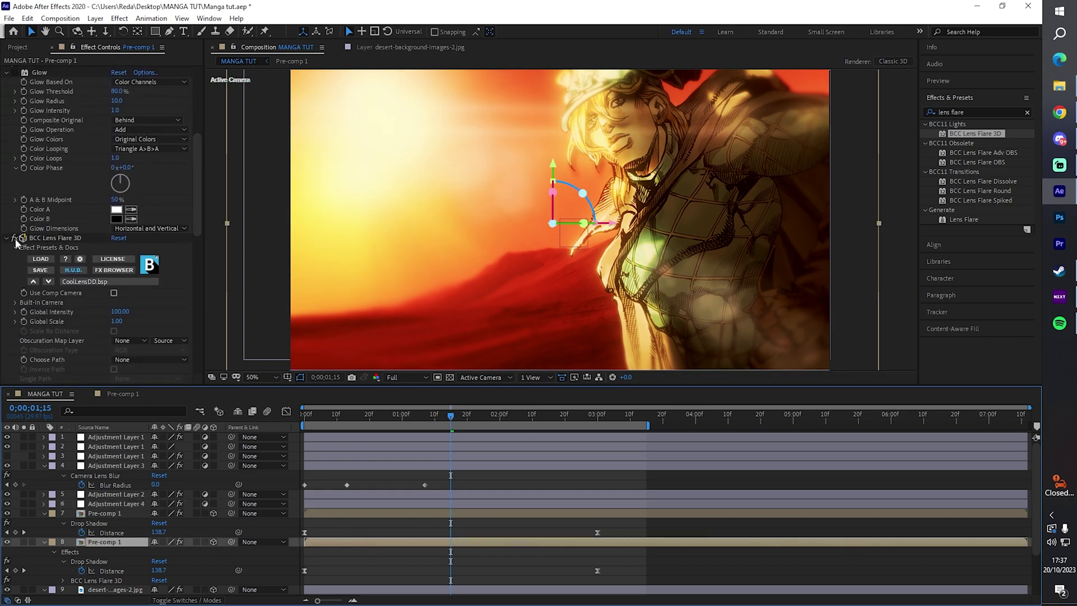
pyautogui.click(16, 240)
pyautogui.click(132, 503)
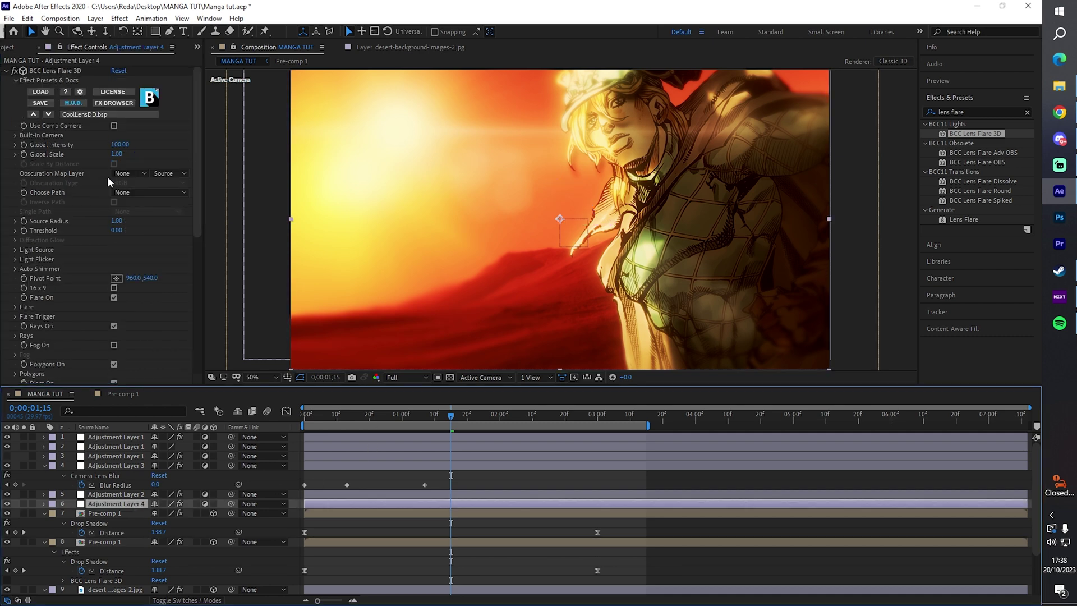
# Step: In Adjustment Layer 4's BCC Lens Flare 3D, turn off Flare, enable Use Comp Camera and lower the light source to about 376, 386
pyautogui.click(114, 297)
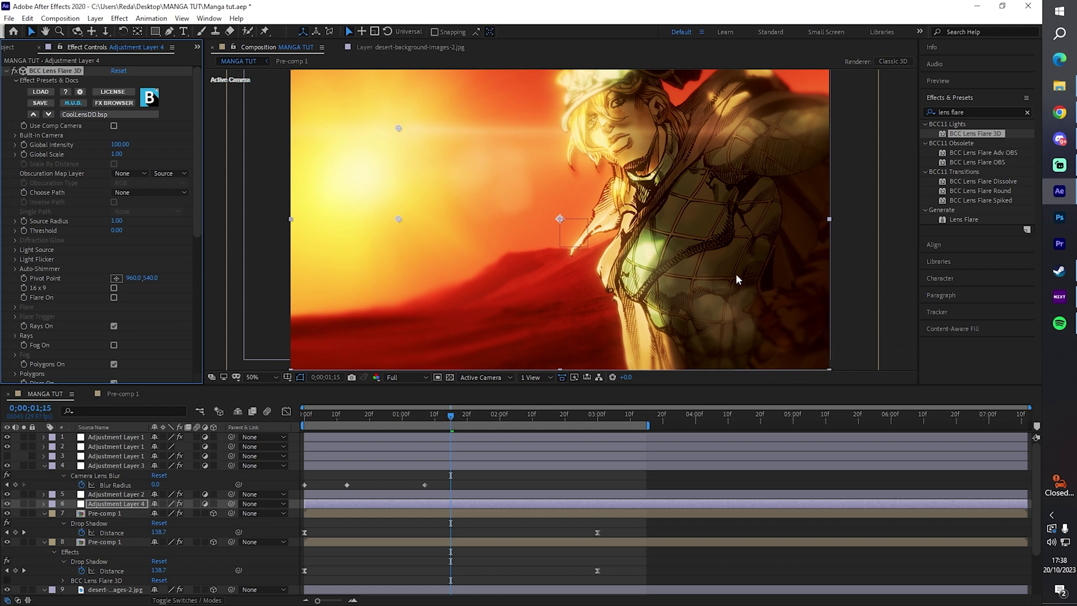
pyautogui.click(114, 126)
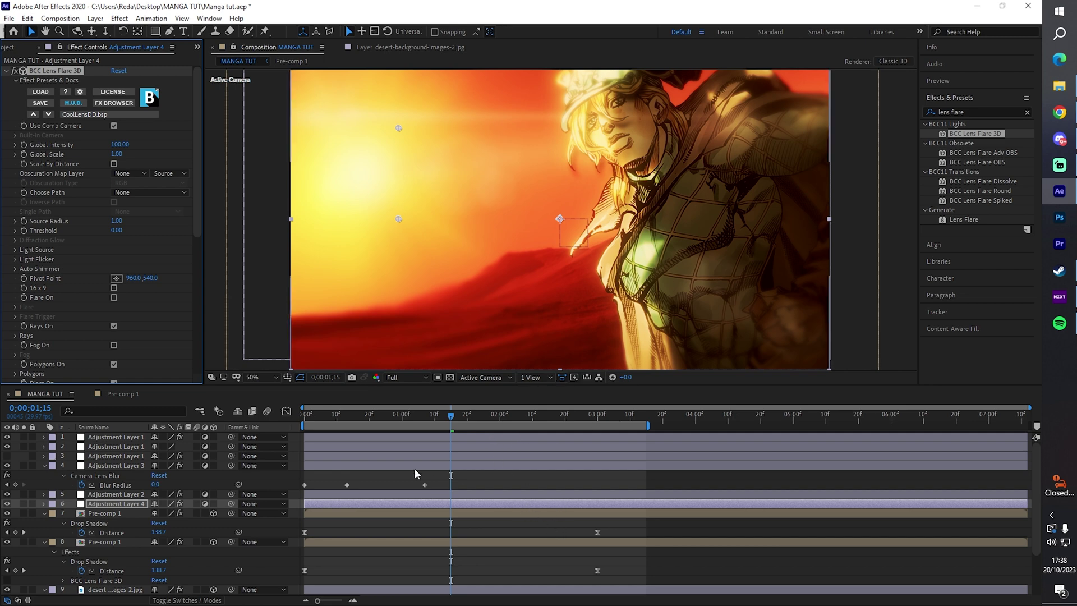
pyautogui.moveTo(399, 128); pyautogui.dragTo(396, 176)
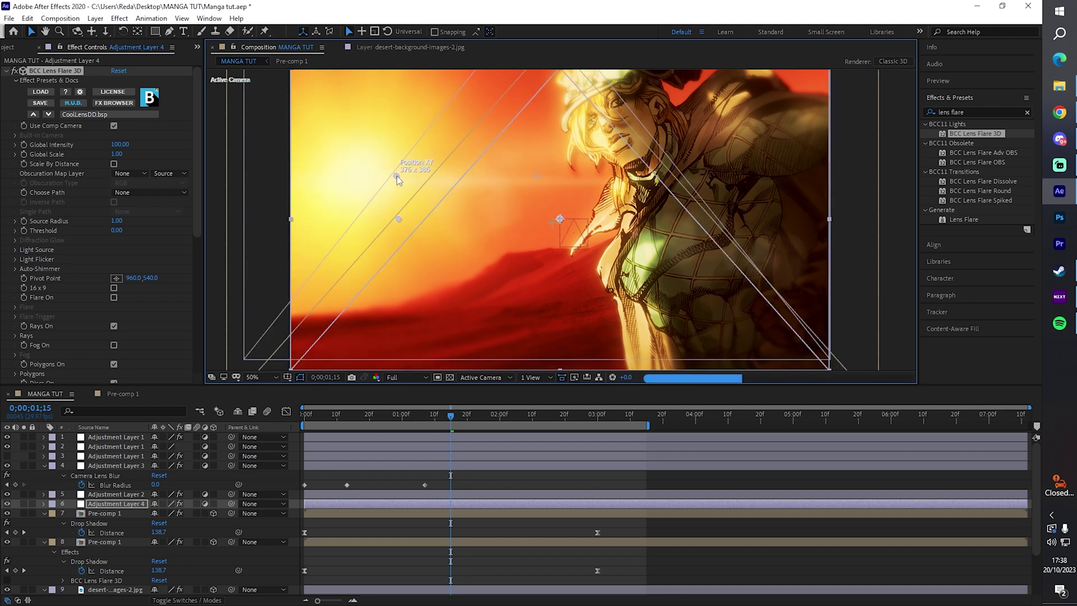
pyautogui.click(771, 547)
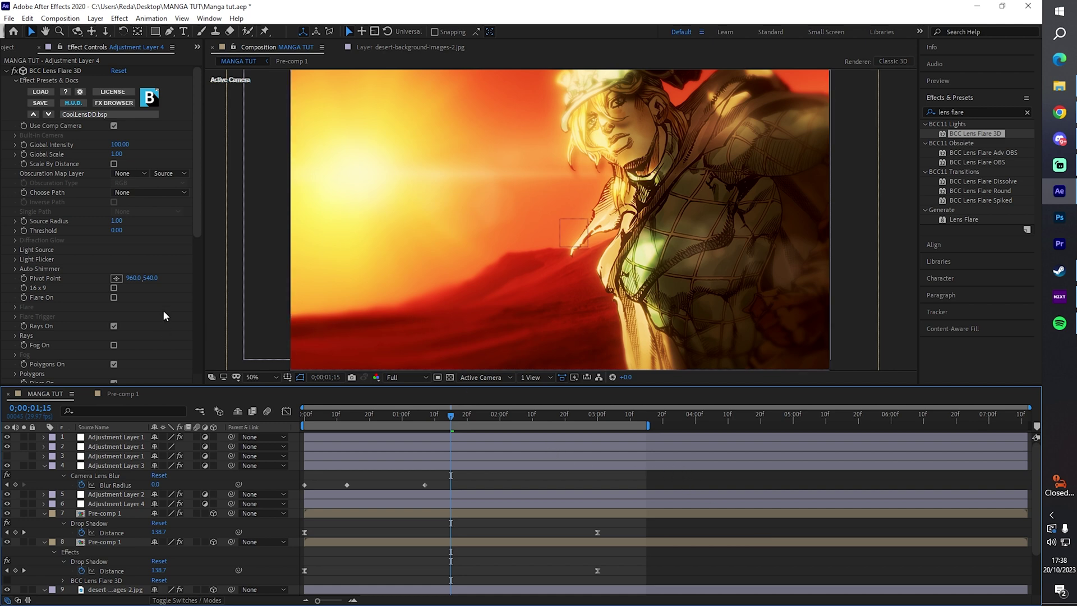
# Step: Try turning off Rays, Polygons and Discs in Adjustment Layer 4's lens flare to judge what each adds
pyautogui.click(114, 331)
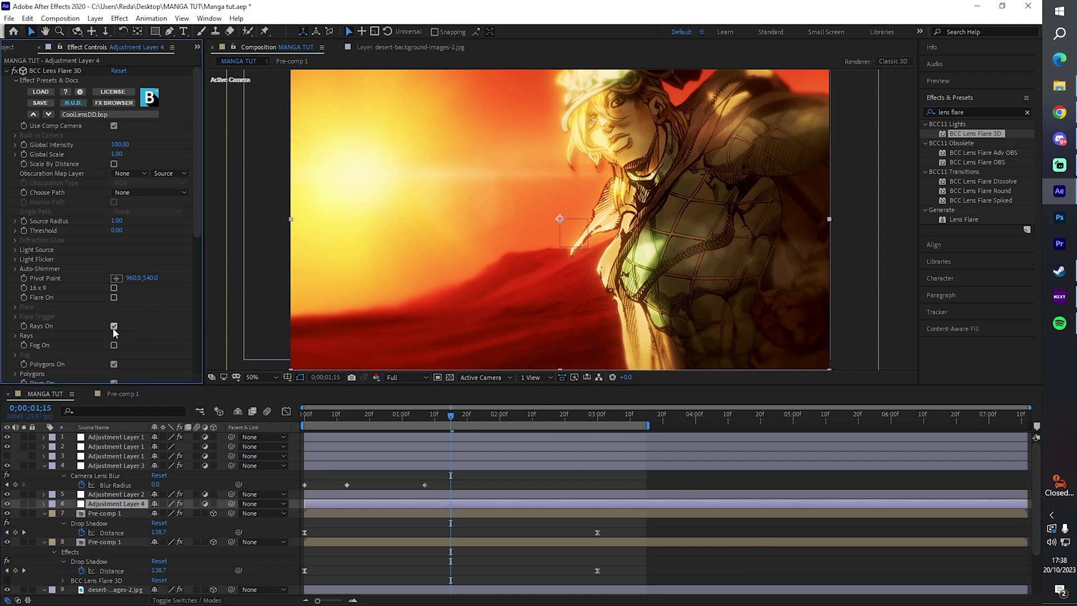
pyautogui.click(114, 327)
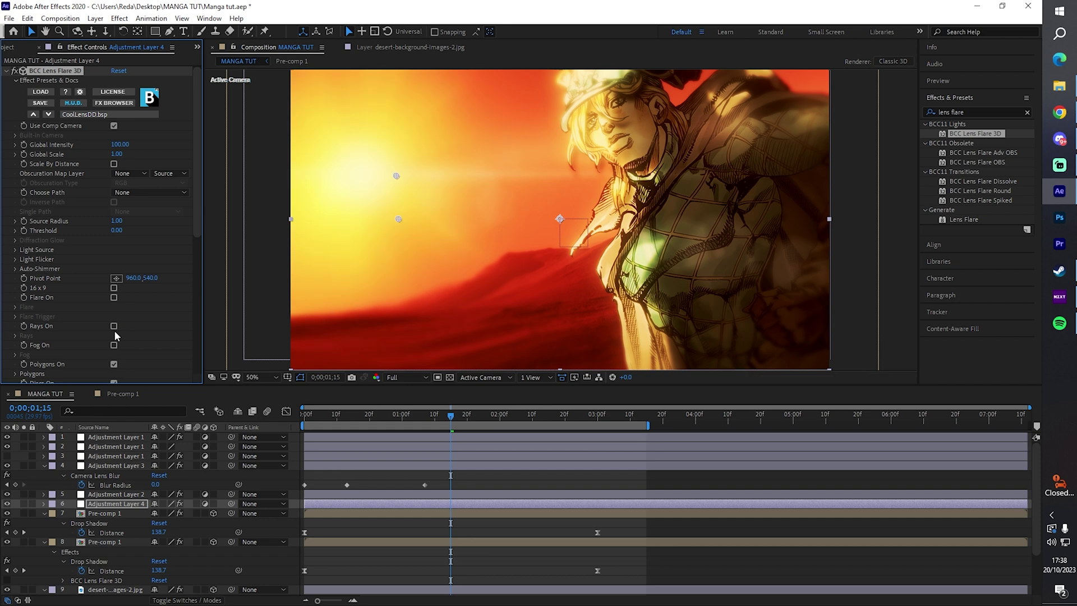
pyautogui.scroll(-1, 112, 324)
pyautogui.click(114, 339)
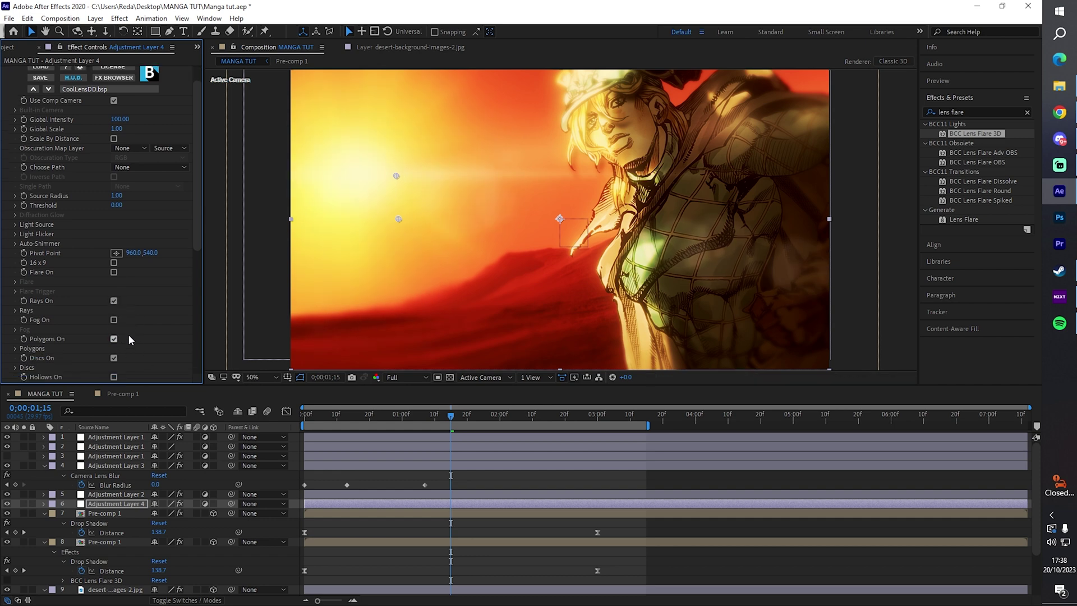
pyautogui.scroll(-2, 113, 329)
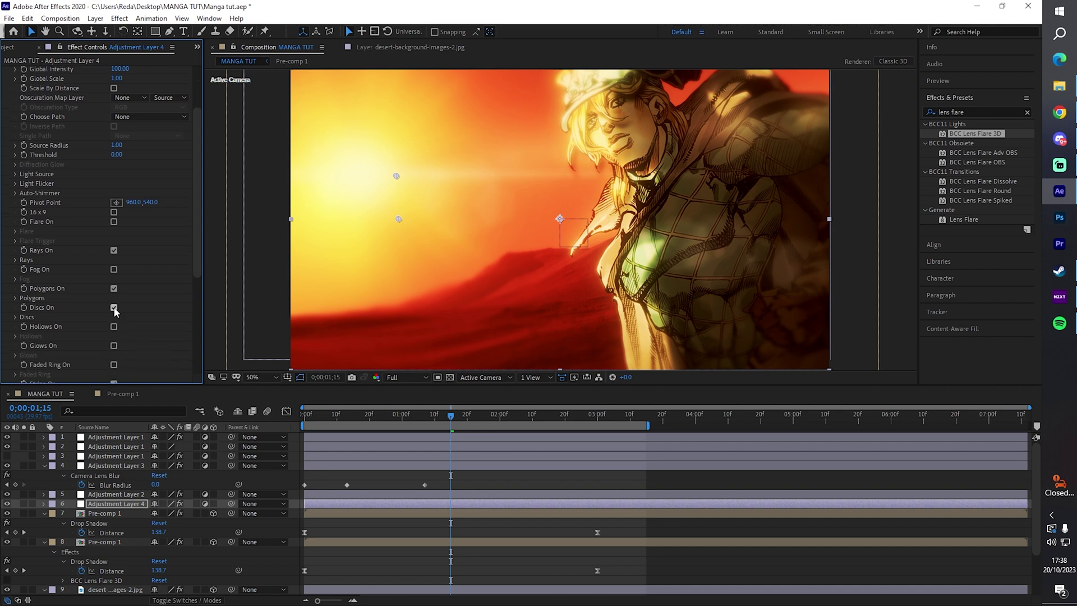
pyautogui.click(114, 307)
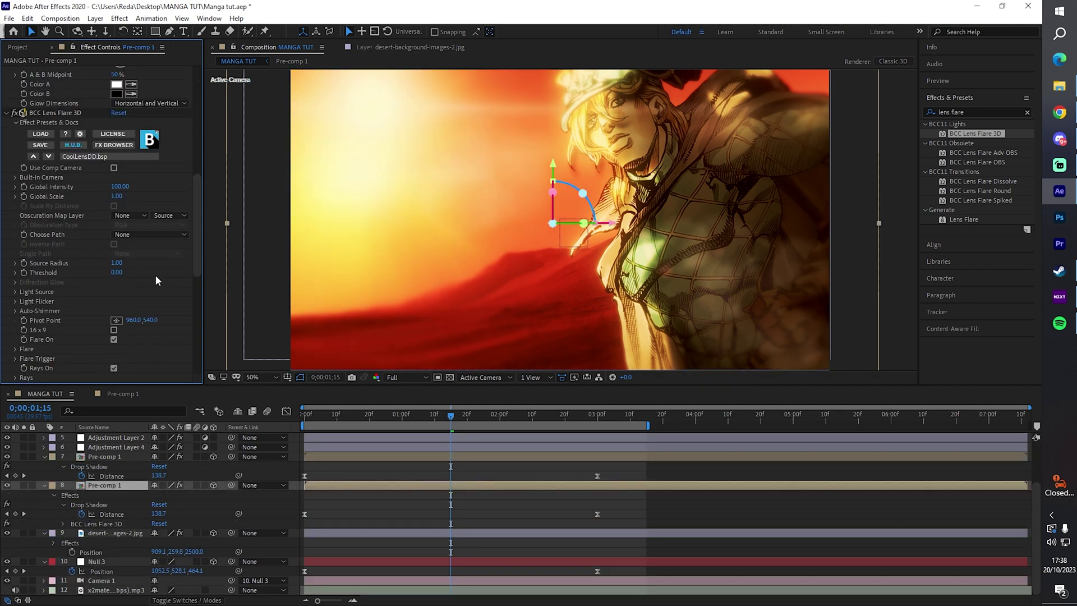
# Step: Turn off Flare, Rays, Polygons and Discs in the lower Pre-comp 1's BCC Lens Flare 3D and move its light source towards the character's hat
pyautogui.scroll(-2, 160, 277)
pyautogui.click(114, 289)
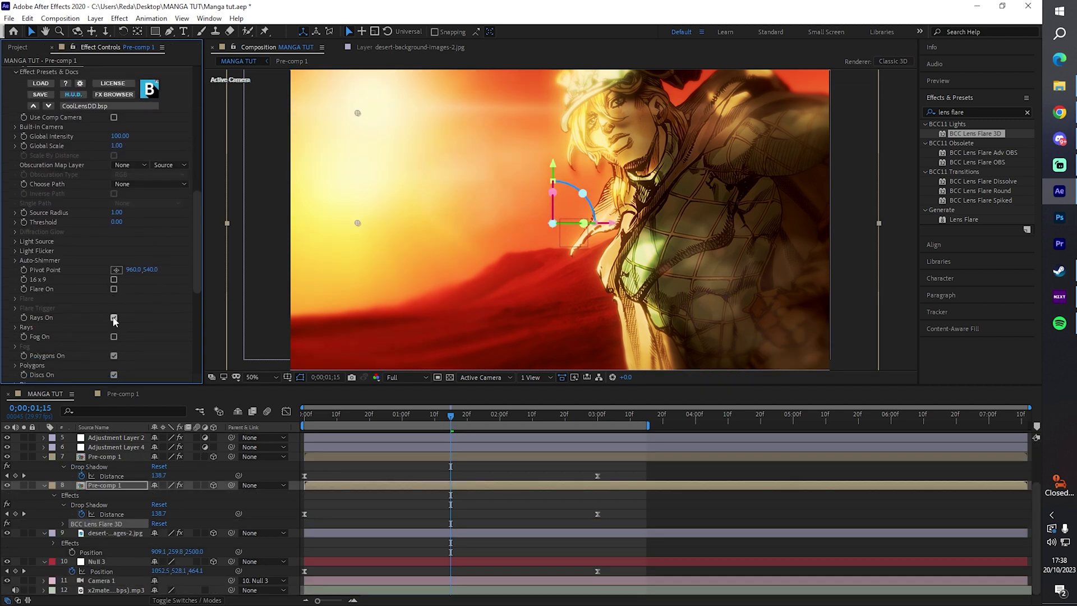
pyautogui.click(114, 317)
pyautogui.scroll(-2, 143, 317)
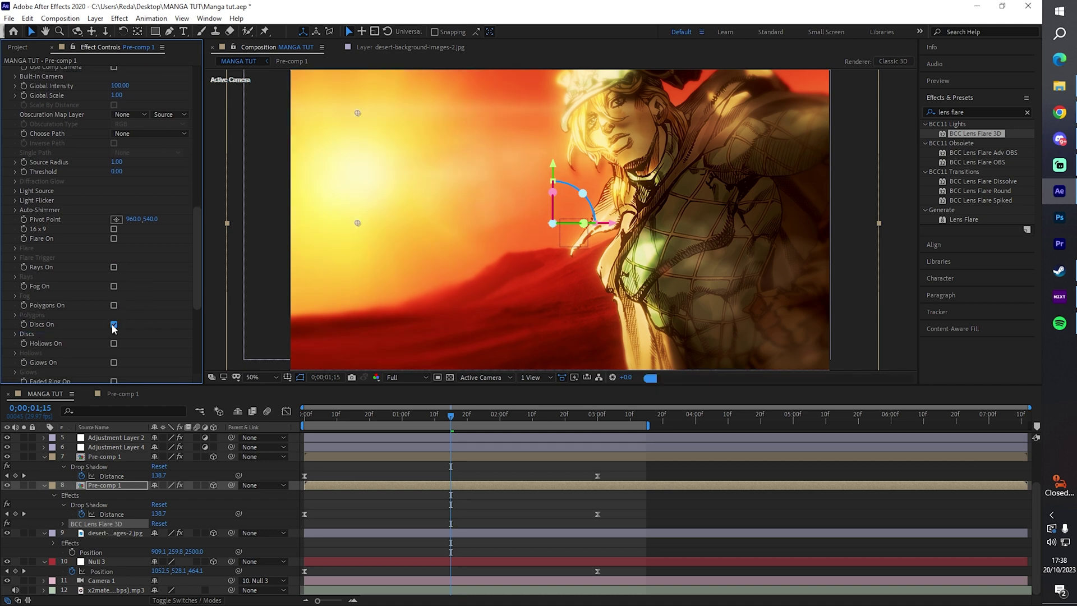
pyautogui.click(113, 325)
pyautogui.scroll(-2, 114, 324)
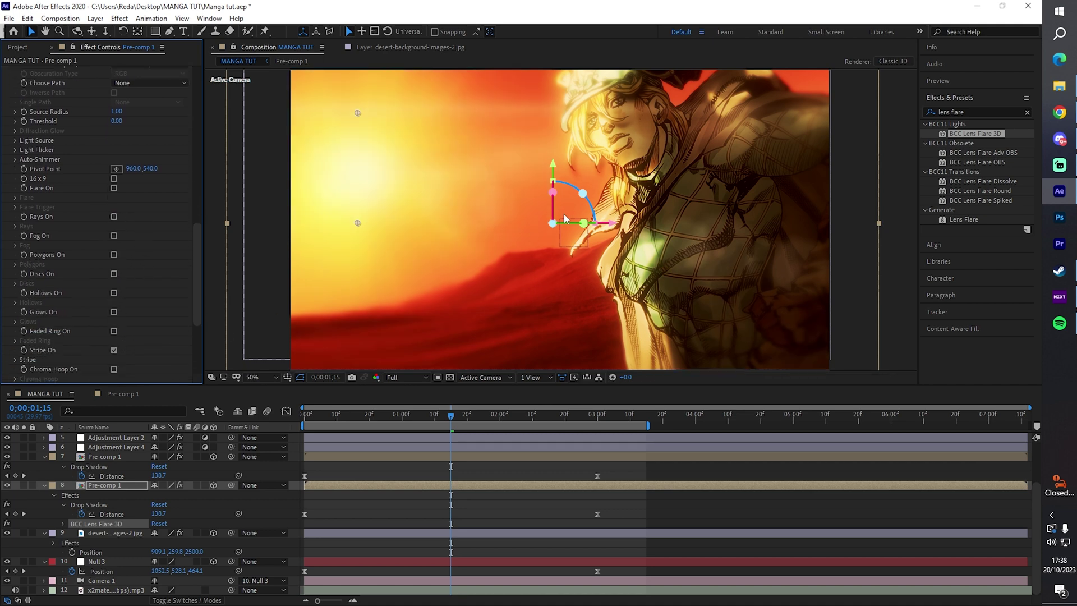
pyautogui.scroll(5, 79, 147)
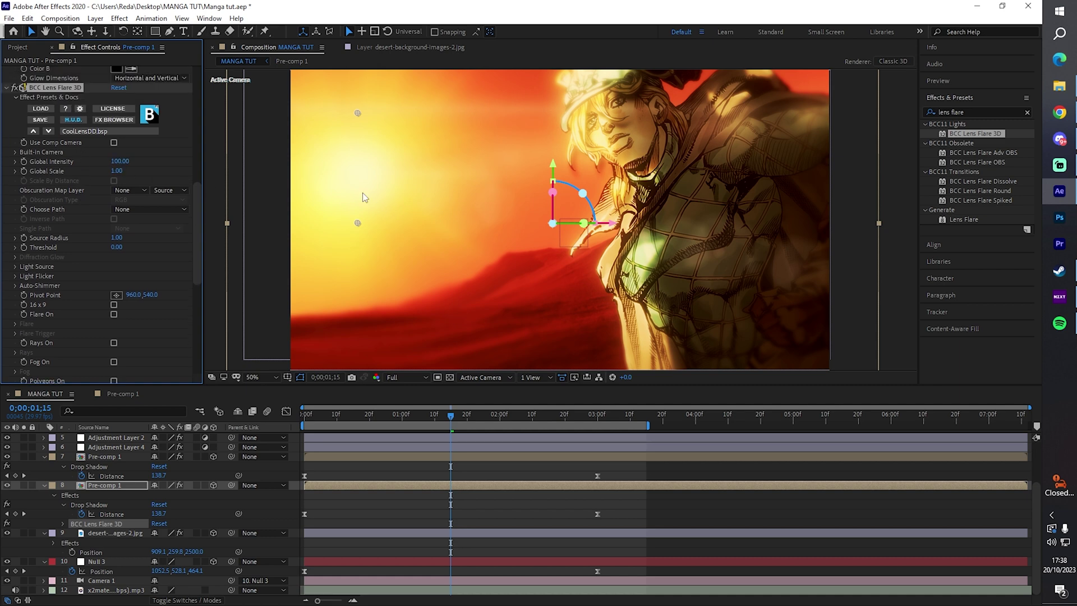
pyautogui.moveTo(355, 115); pyautogui.dragTo(528, 93)
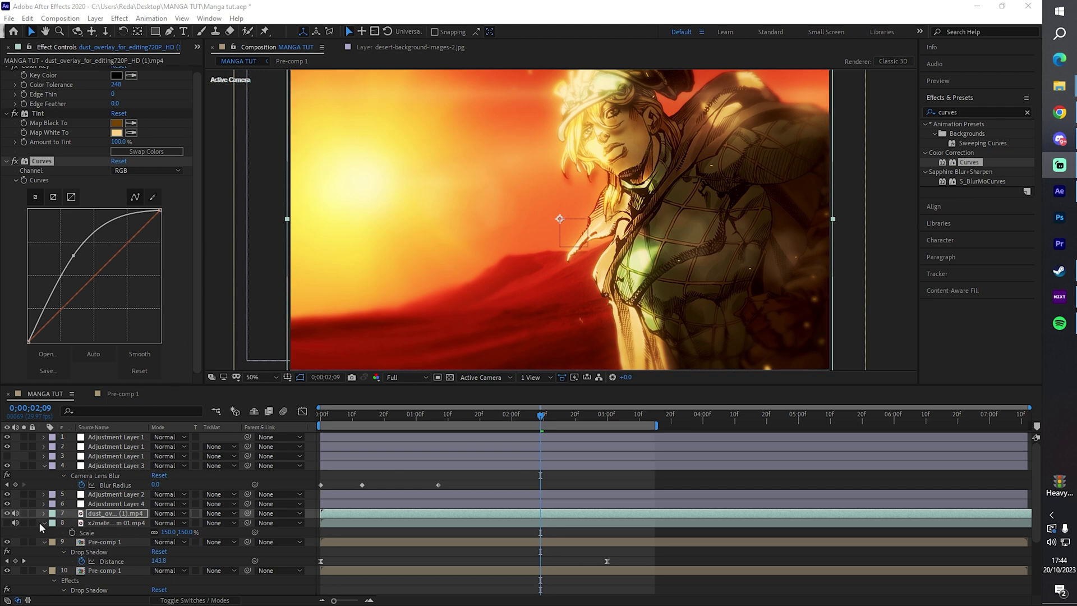
# Step: Inspect the dust overlay video in its own layer view, scrub to 0;00;02;19 and return to the MANGA TUT composition
pyautogui.click(96, 514)
pyautogui.doubleClick(98, 514)
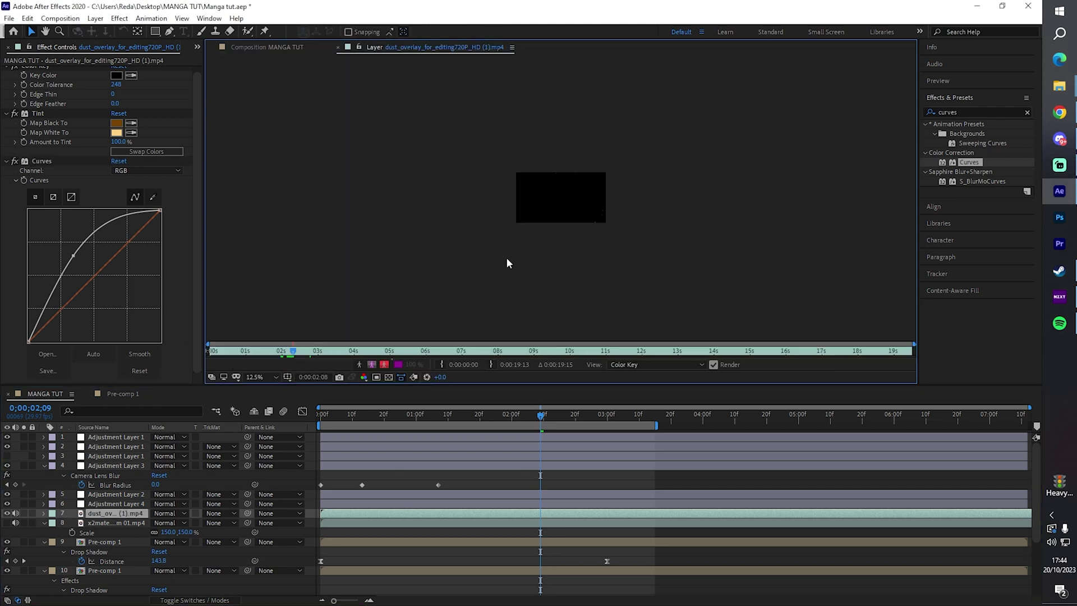
pyautogui.scroll(6, 510, 258)
pyautogui.scroll(-2, 516, 250)
pyautogui.moveTo(469, 416); pyautogui.dragTo(572, 414)
pyautogui.click(253, 48)
pyautogui.scroll(1, 28, 95)
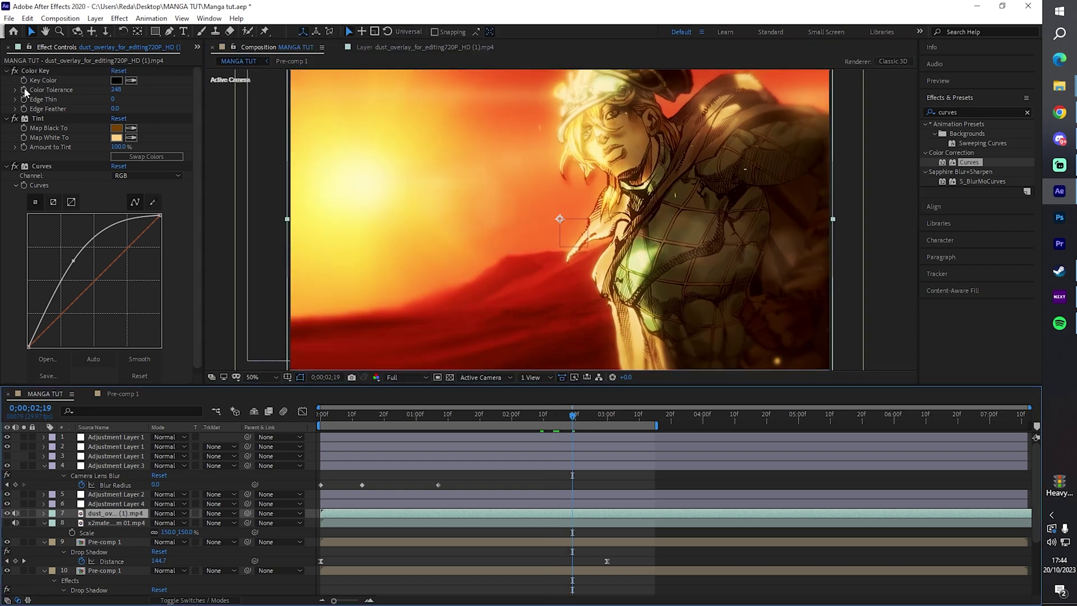
# Step: Collapse the dust overlay's Color Key, Tint and Curves settings to review its effect stack
pyautogui.click(5, 71)
pyautogui.click(6, 81)
pyautogui.click(6, 90)
pyautogui.click(39, 81)
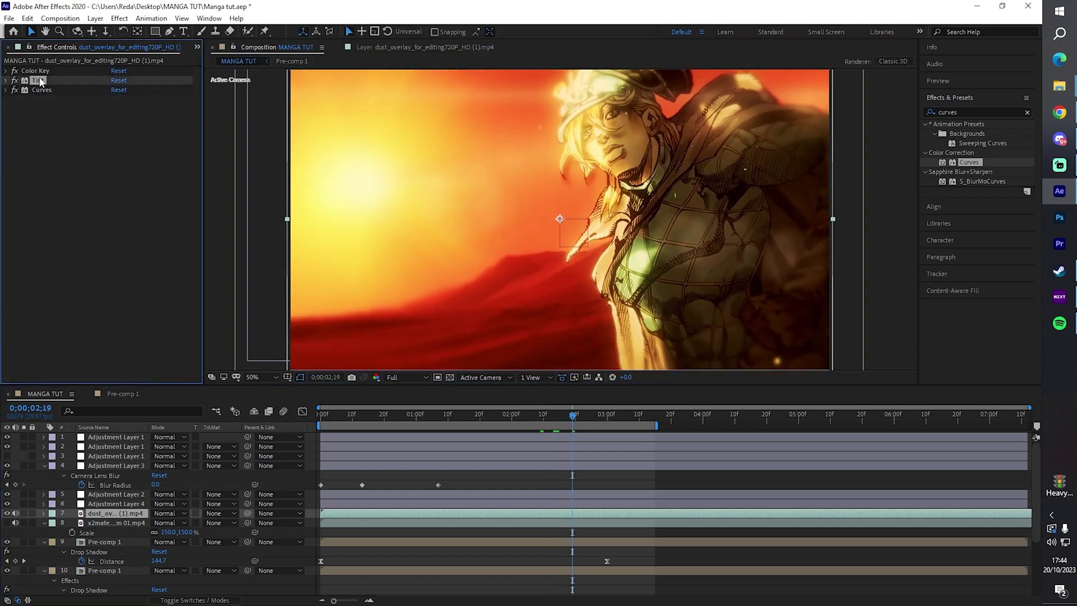
pyautogui.click(5, 82)
pyautogui.click(5, 81)
pyautogui.click(6, 101)
pyautogui.click(6, 90)
pyautogui.click(6, 91)
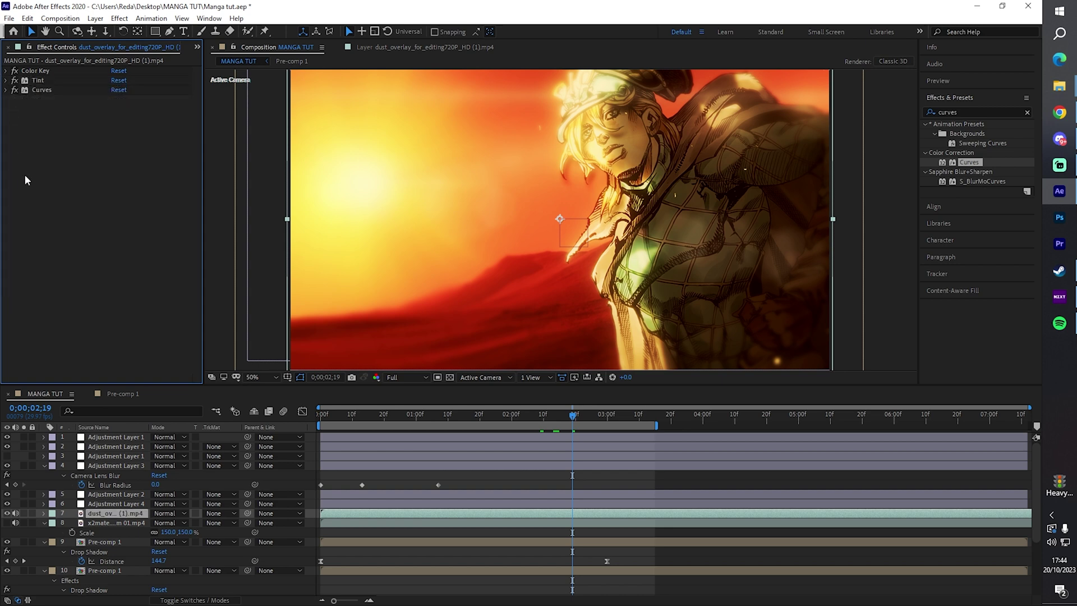
# Step: At 0;00;01;20, pull the dust overlay's RGB curve below the diagonal to darken the particles
pyautogui.moveTo(452, 414); pyautogui.dragTo(480, 414)
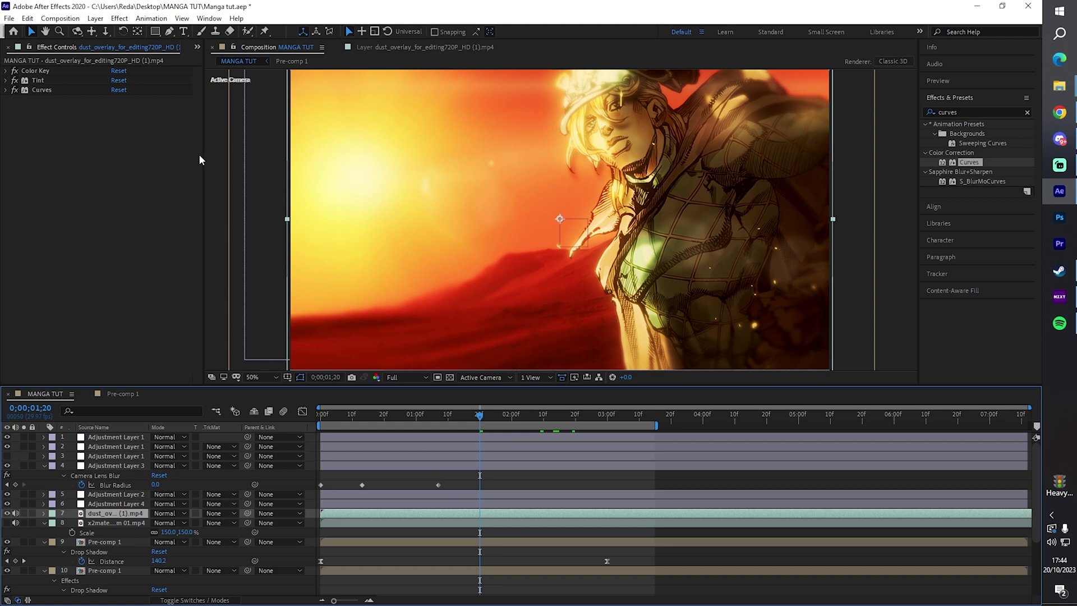
pyautogui.click(6, 90)
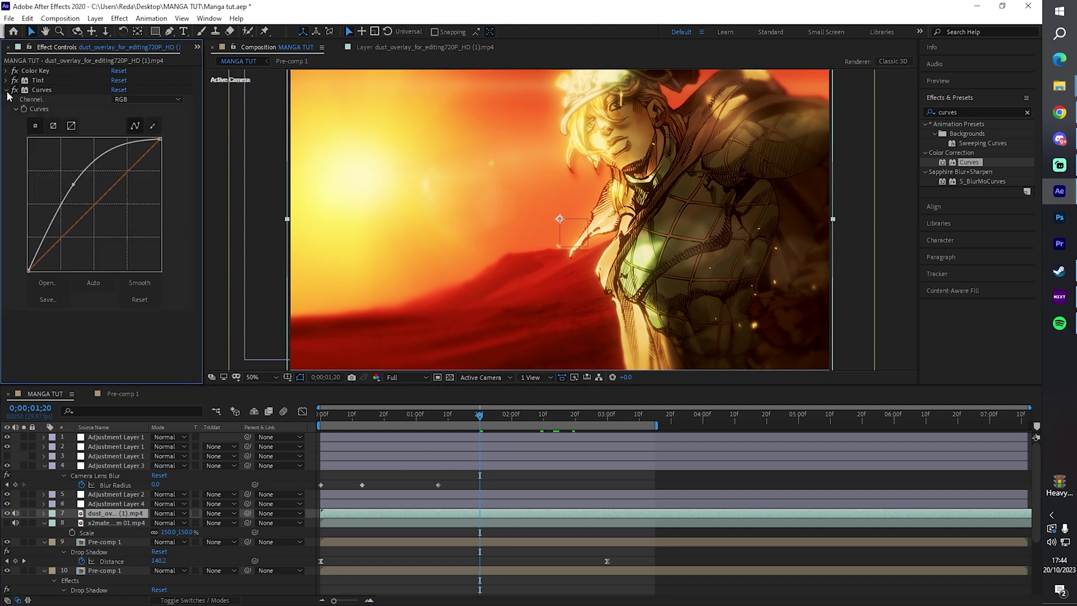
pyautogui.moveTo(73, 183); pyautogui.dragTo(115, 219)
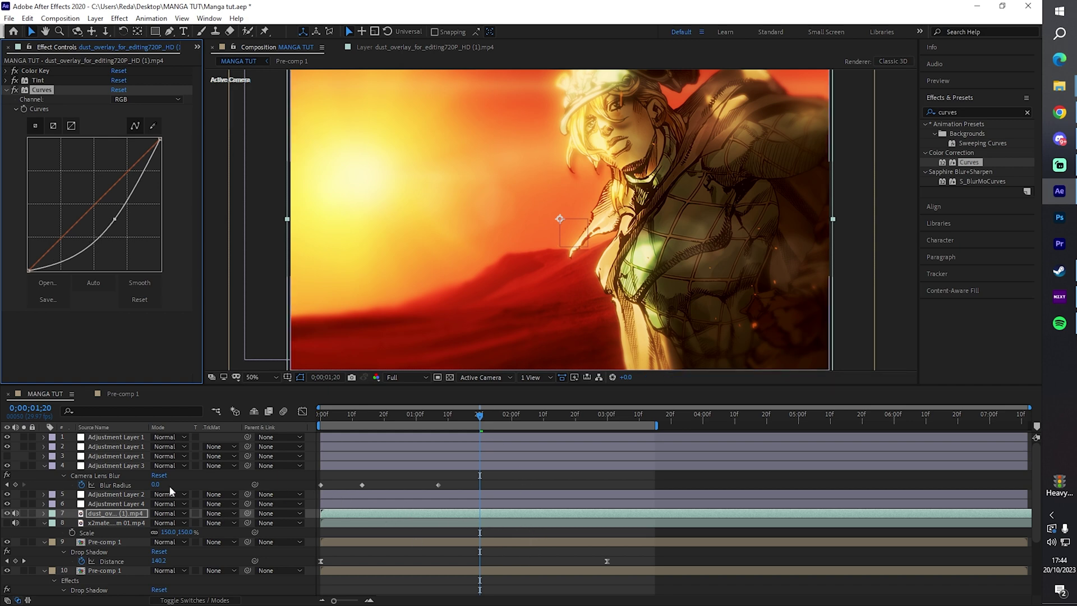
# Step: Create a new adjustment layer and move it to second place in the MANGA TUT layer stack
pyautogui.click(135, 505)
pyautogui.click(96, 19)
pyautogui.moveTo(126, 99)
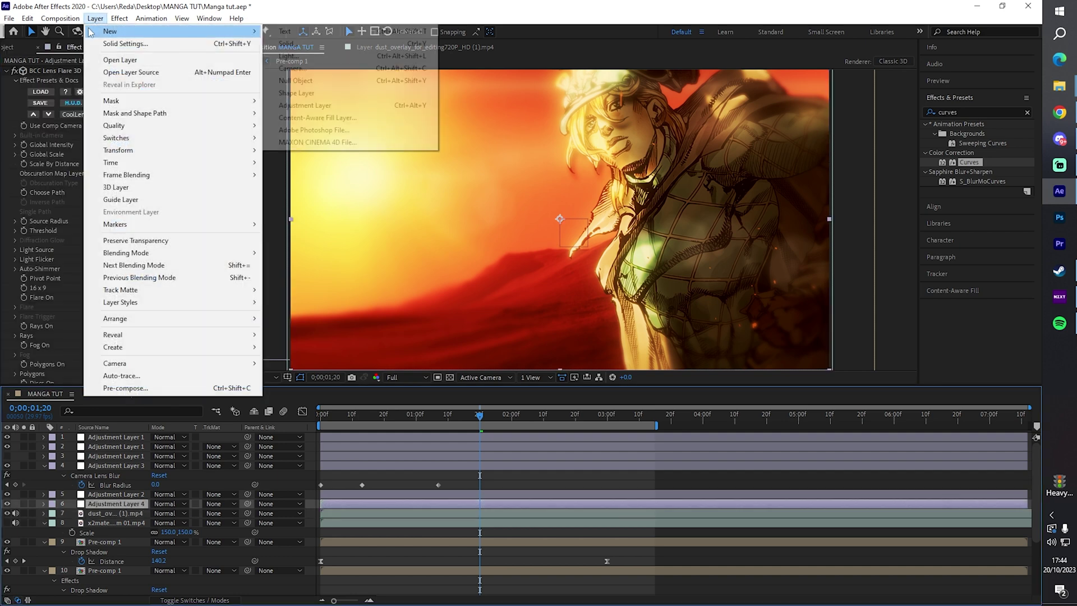
pyautogui.click(303, 105)
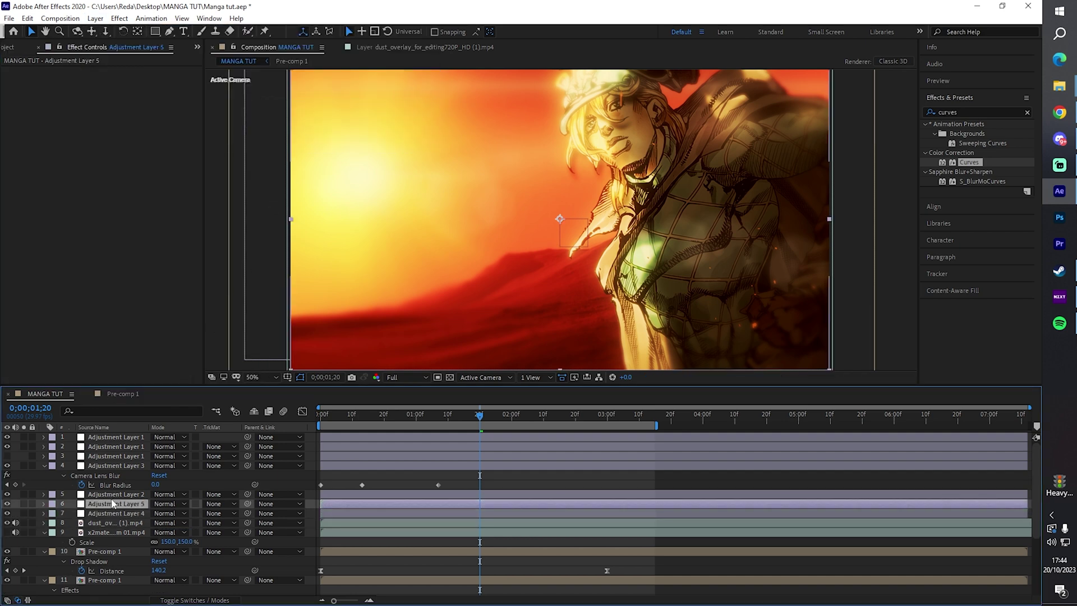
pyautogui.moveTo(117, 503); pyautogui.dragTo(115, 450)
pyautogui.click(119, 447)
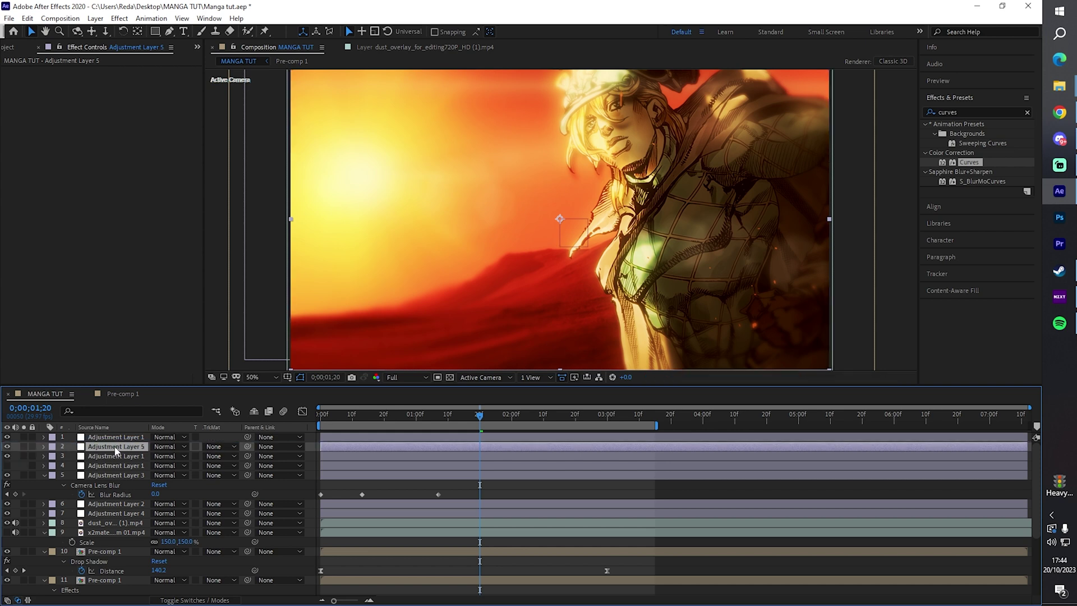
# Step: Find the posterize effects and apply BCC Posterize Time to Adjustment Layer 5
pyautogui.click(982, 112)
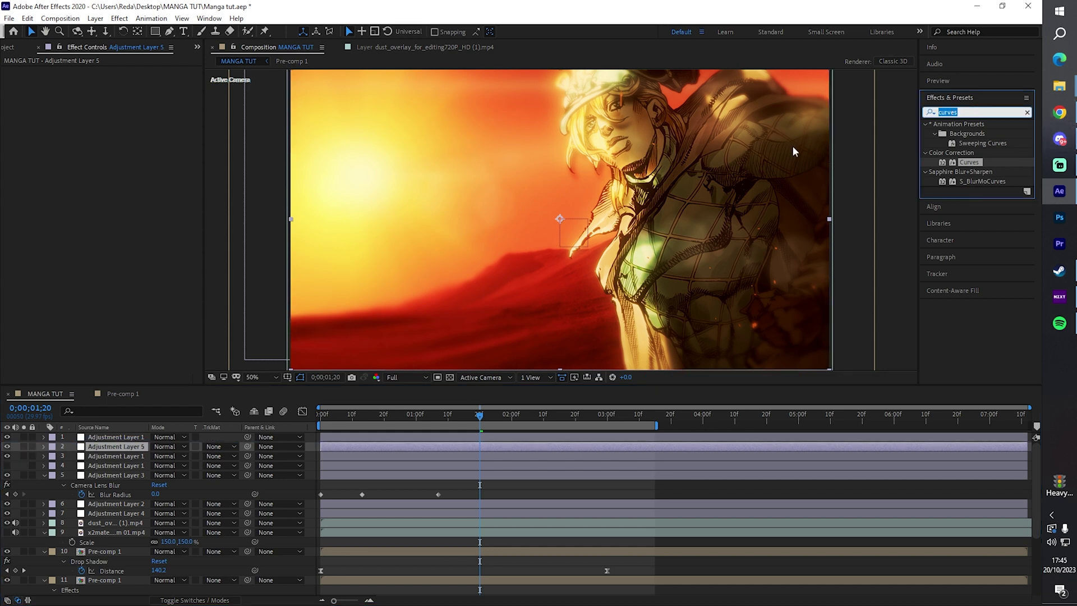
pyautogui.write('poster')
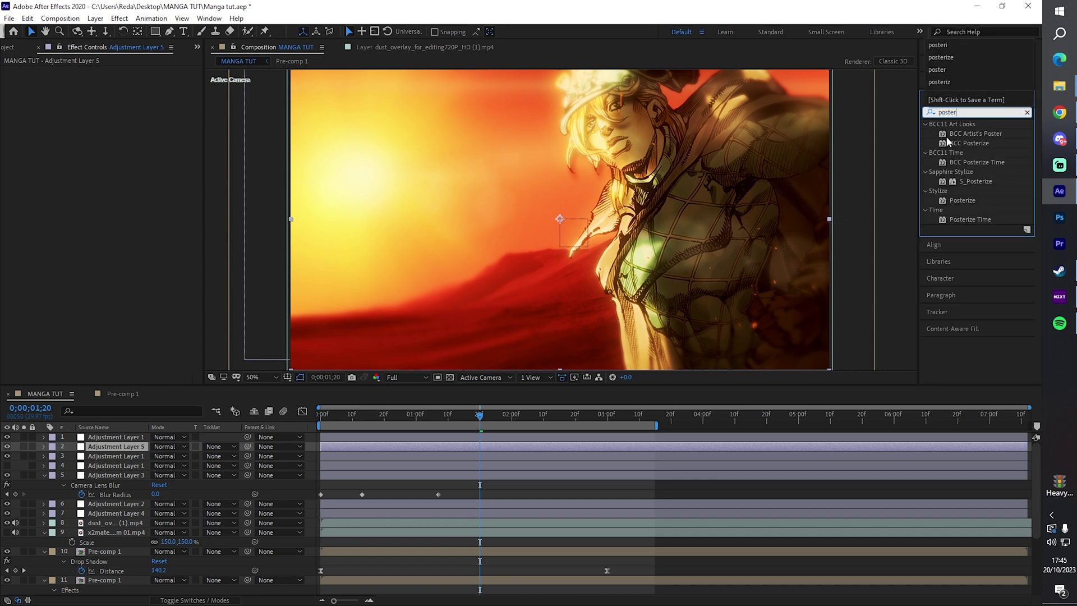
pyautogui.doubleClick(976, 162)
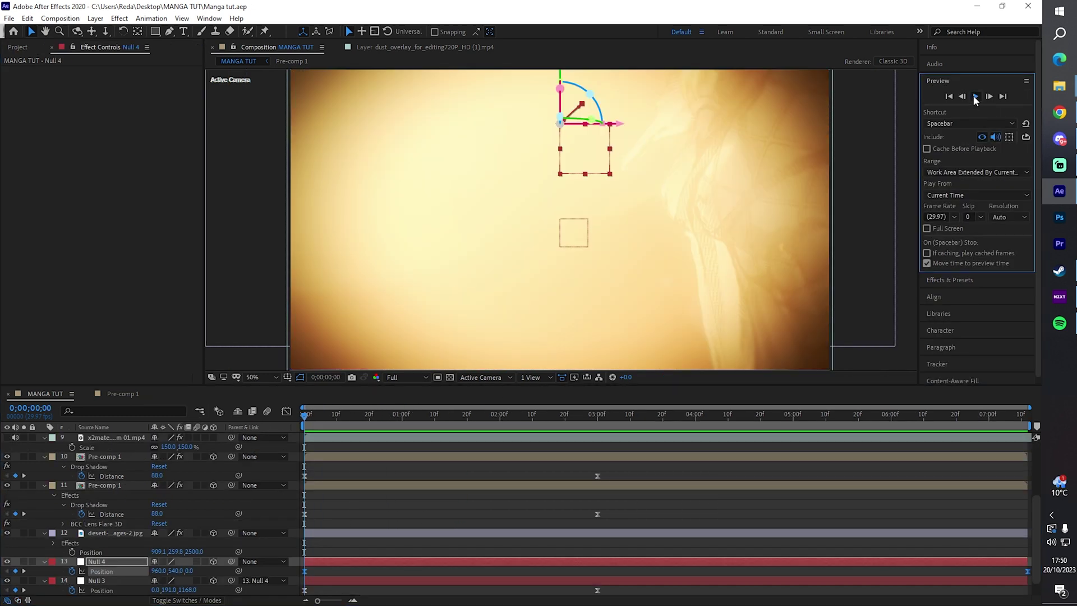
# Step: Preview the animation, scrub towards the composition's end and return to the keyframe at 0;00;03;00
pyautogui.click(975, 98)
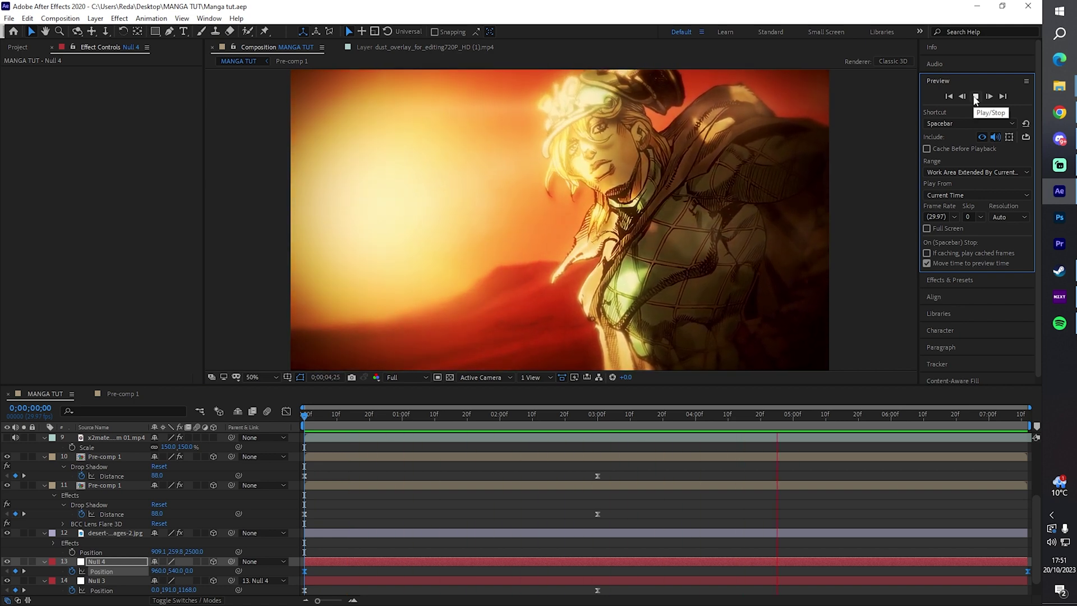
pyautogui.click(975, 98)
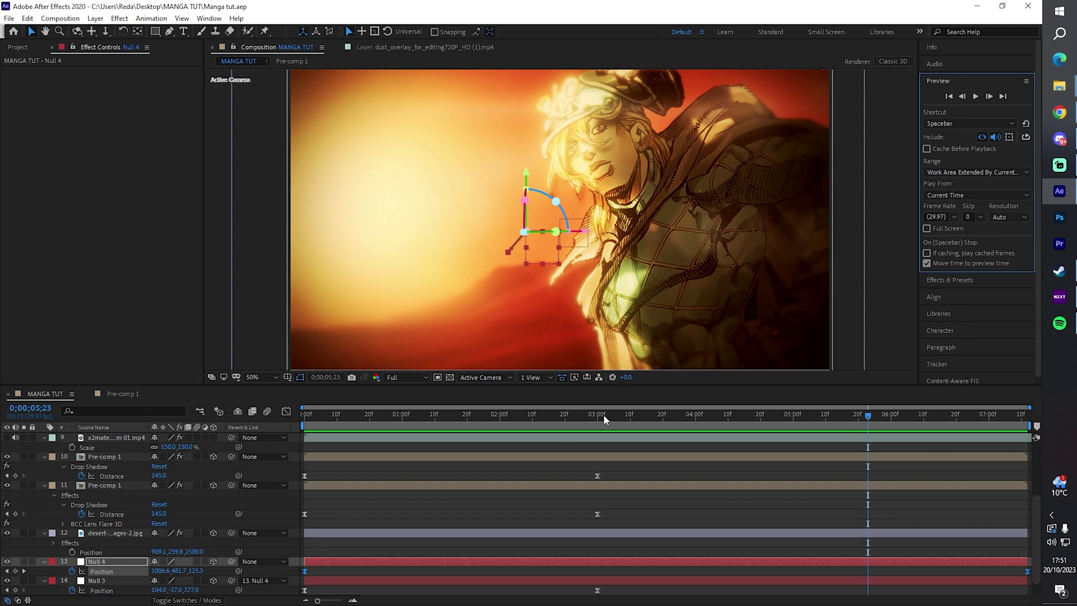
pyautogui.moveTo(604, 415); pyautogui.dragTo(997, 440)
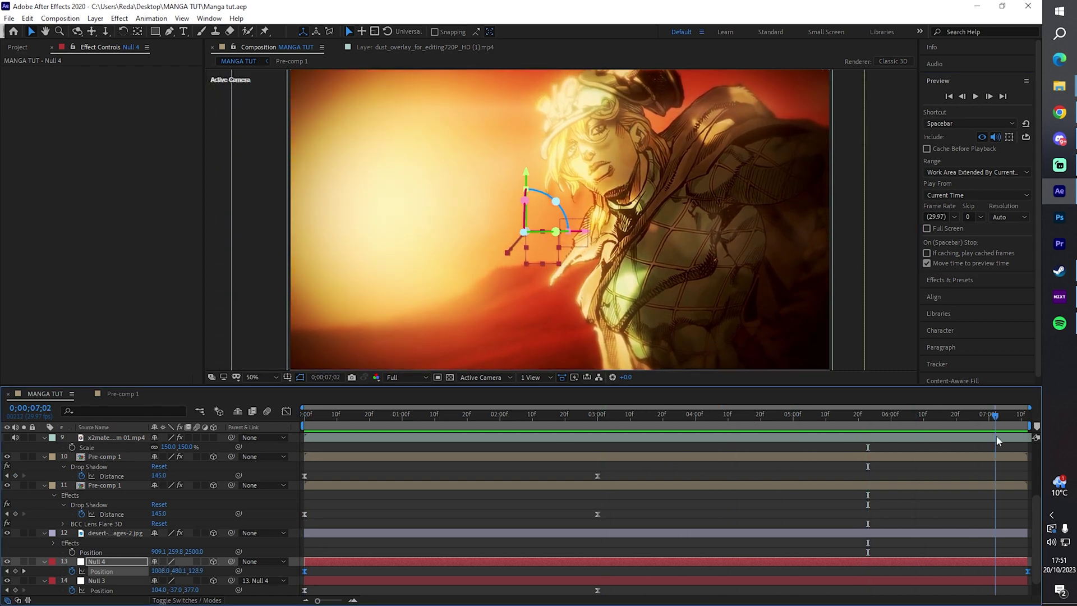
pyautogui.press('j')
# Step: Hide and show Adjustment Layer 2 to compare the frame with and without its amber lens flare
pyautogui.scroll(3, 180, 514)
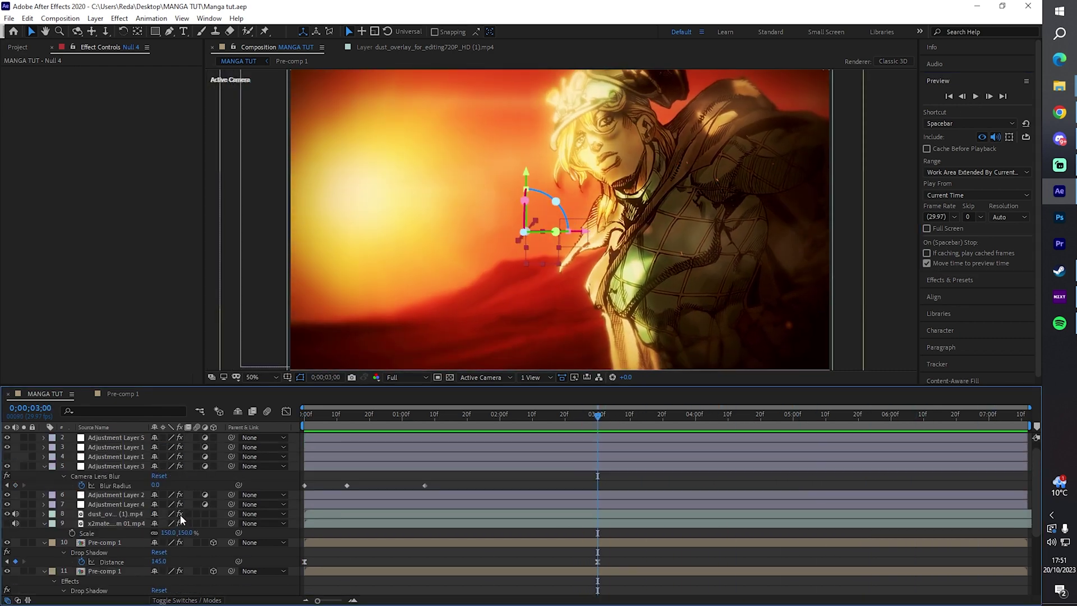
pyautogui.scroll(1, 180, 515)
pyautogui.press('Return')
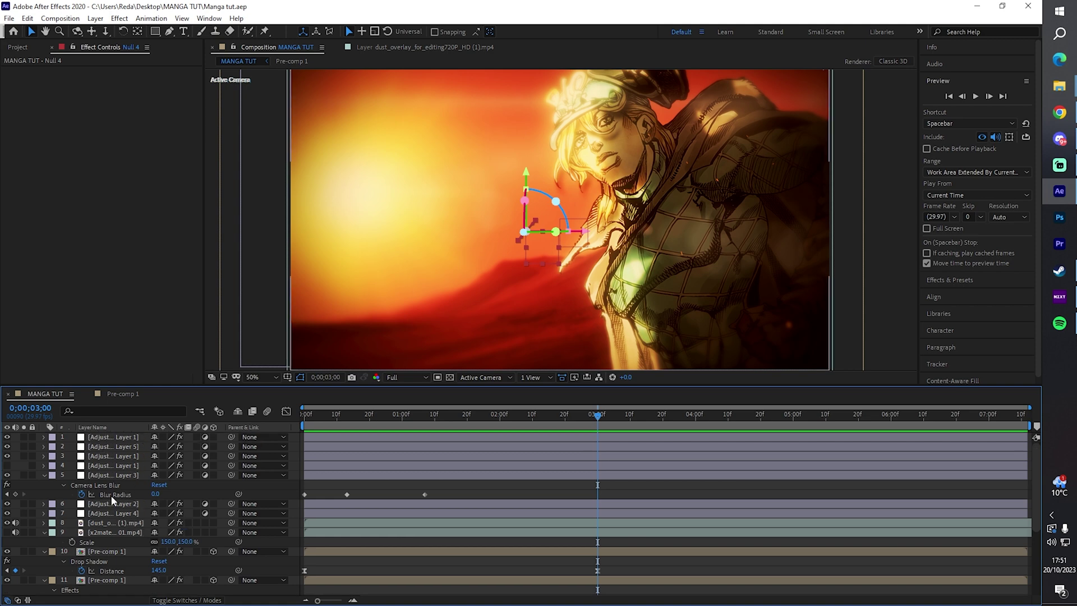
pyautogui.click(111, 505)
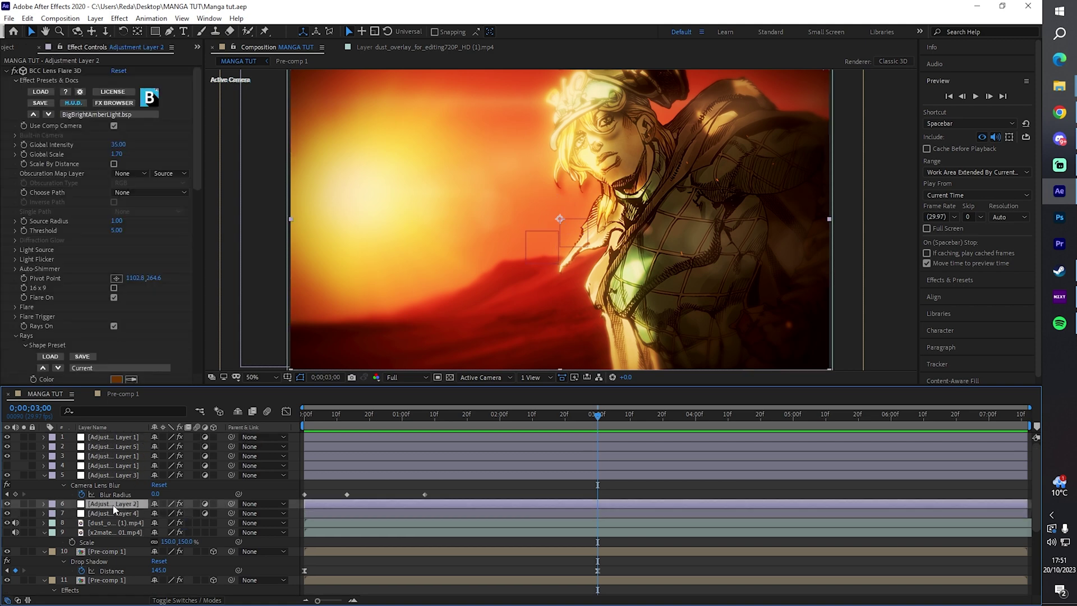
pyautogui.click(5, 505)
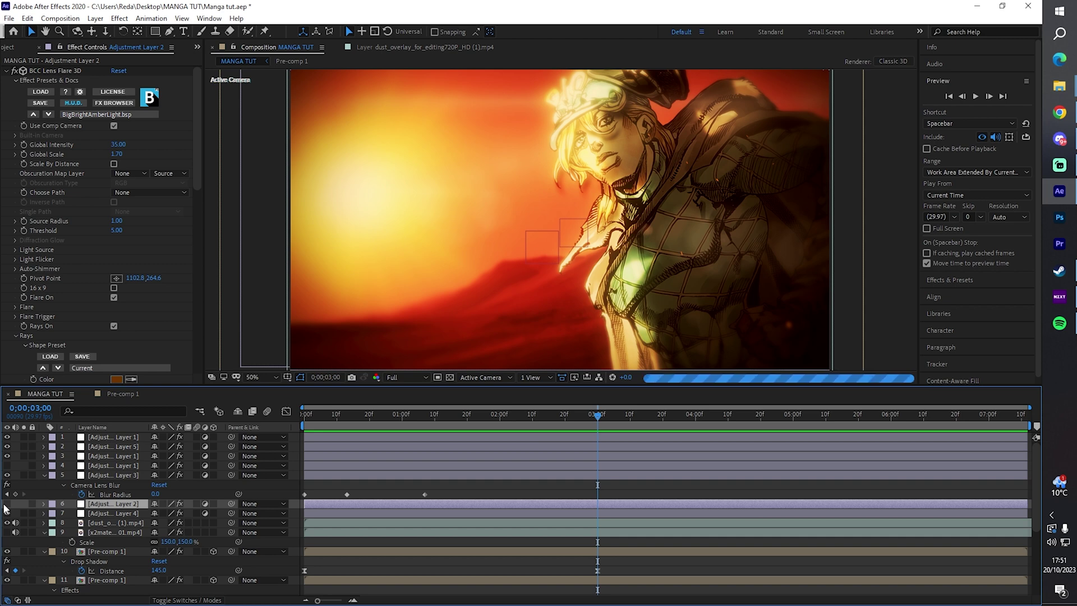
pyautogui.click(5, 504)
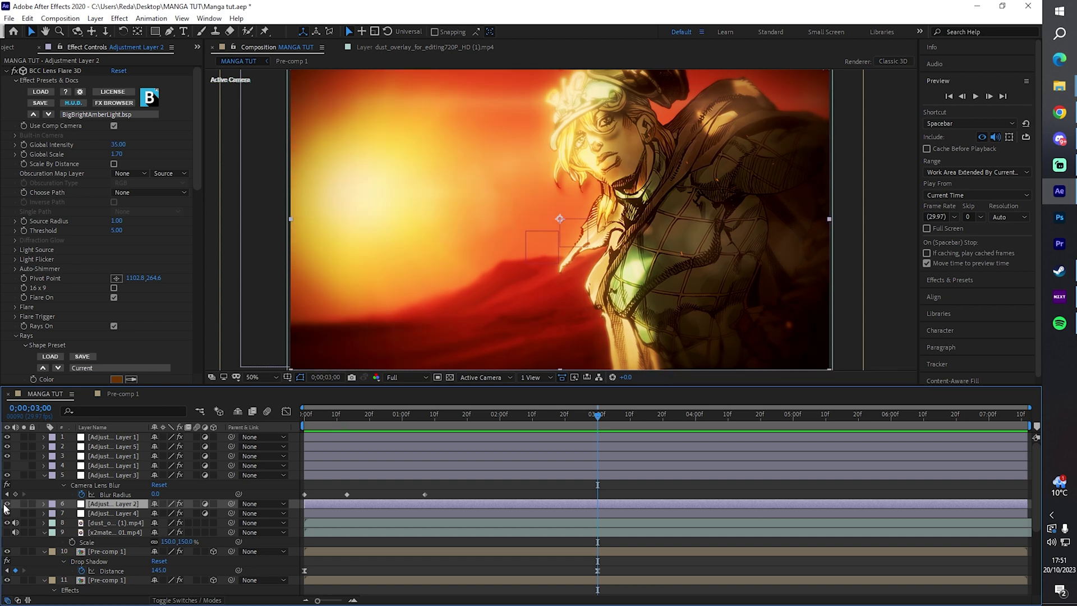
# Step: Start keyframing the Global Intensity of Adjustment Layer 2's lens flare at 0;00;03;00 and add a second keyframe at 0;00;07;11
pyautogui.click(5, 504)
pyautogui.click(6, 504)
pyautogui.click(25, 147)
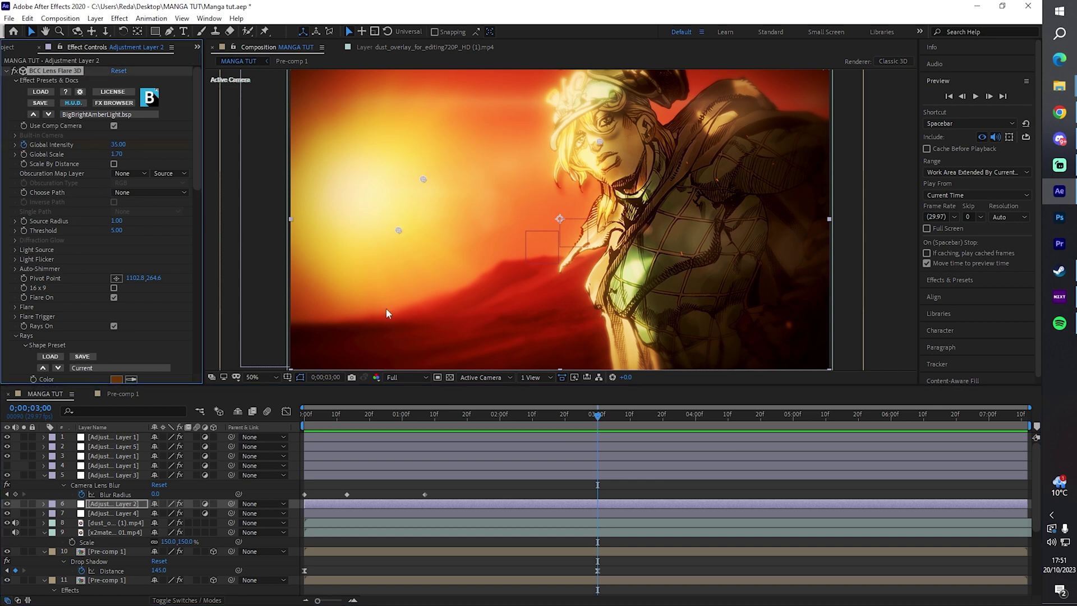
pyautogui.click(982, 416)
pyautogui.moveTo(992, 429); pyautogui.dragTo(1026, 429)
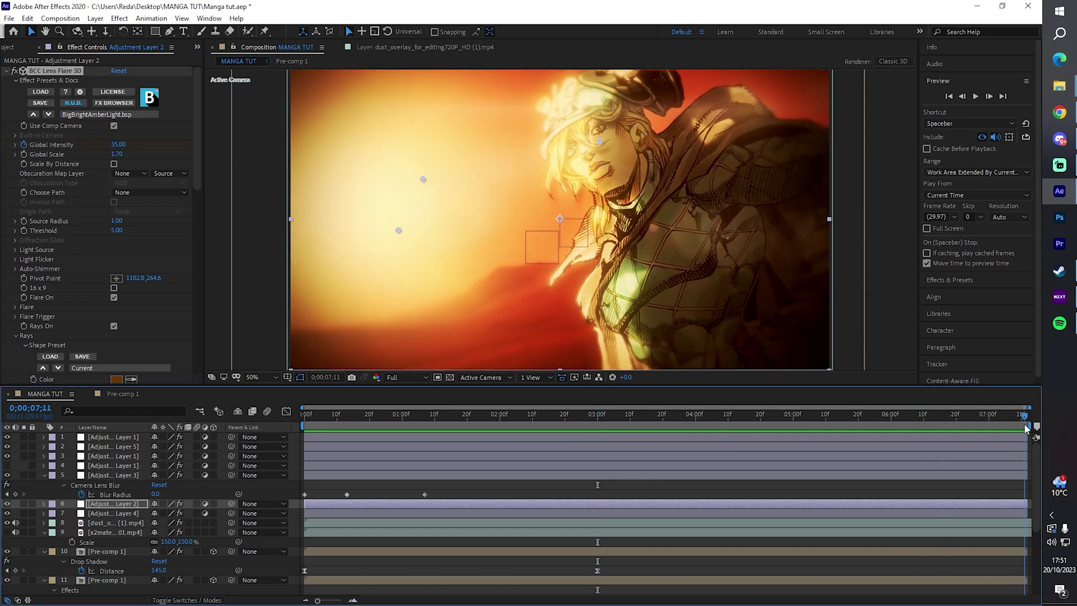
pyautogui.click(118, 145)
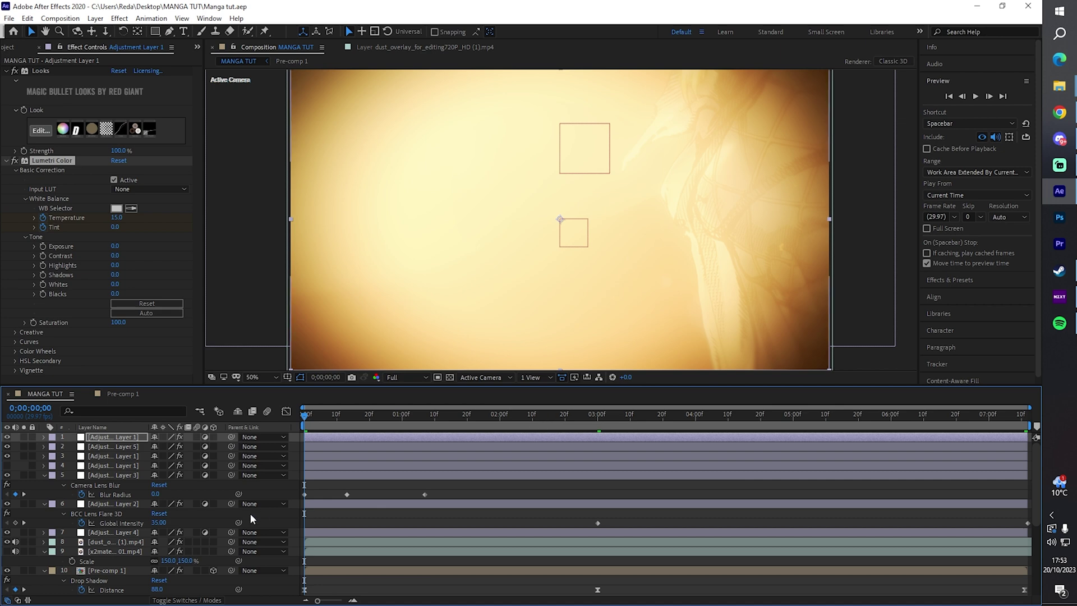
# Step: Duplicate Adjustment Layer 3's three Blur Radius keyframes further along the timeline, aligning the middle copy with 0;00;03;00
pyautogui.moveTo(602, 415); pyautogui.dragTo(569, 431)
pyautogui.moveTo(471, 485); pyautogui.dragTo(301, 499)
pyautogui.hotkey('ctrl', 'z')
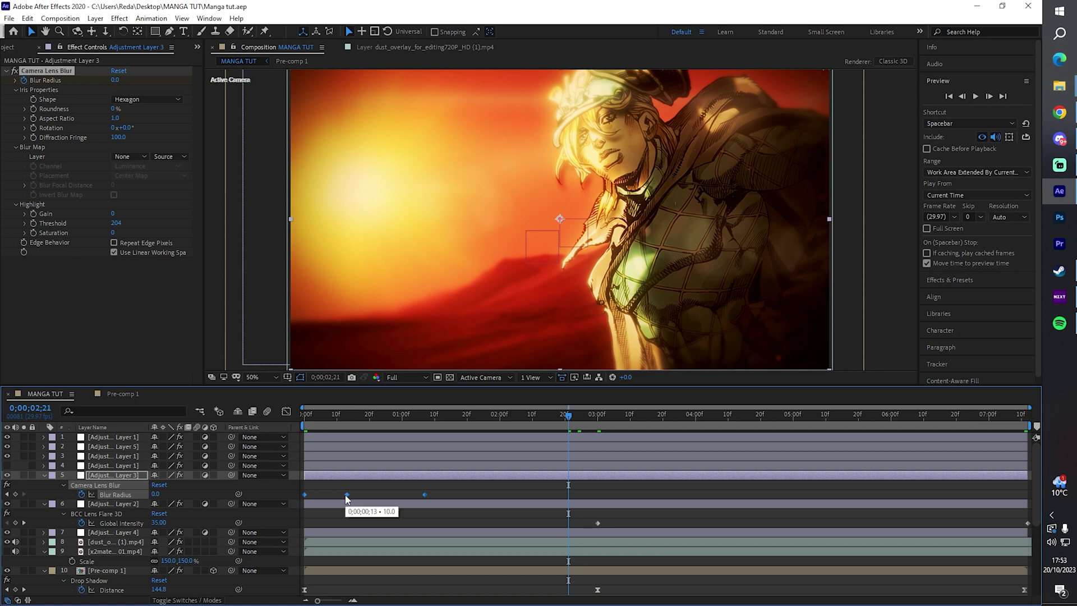
pyautogui.hotkey('ctrl', 'c')
pyautogui.hotkey('ctrl', 'v')
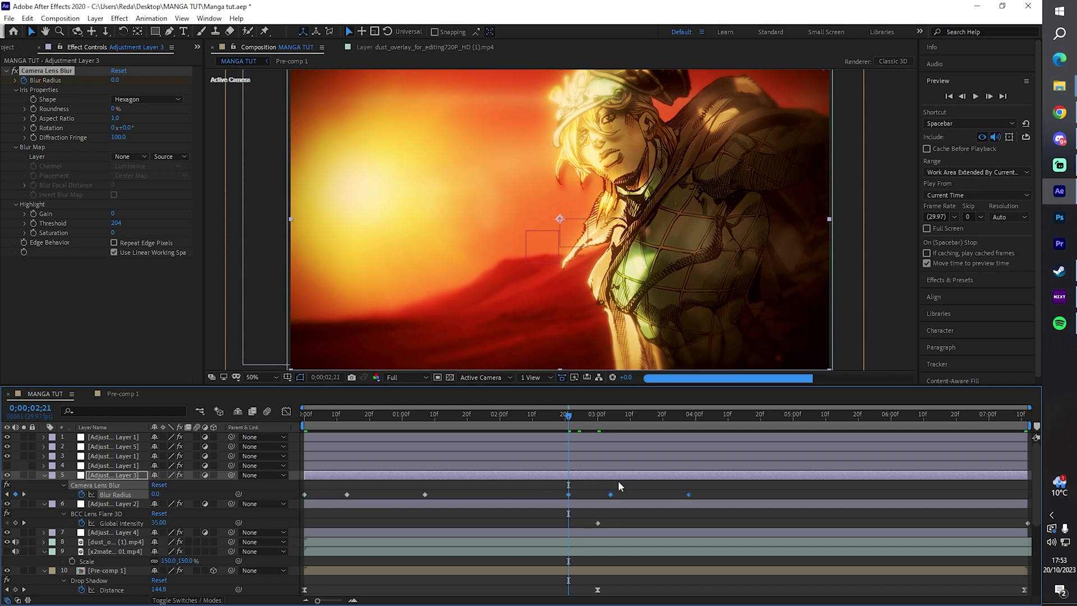
pyautogui.moveTo(611, 495); pyautogui.dragTo(597, 500)
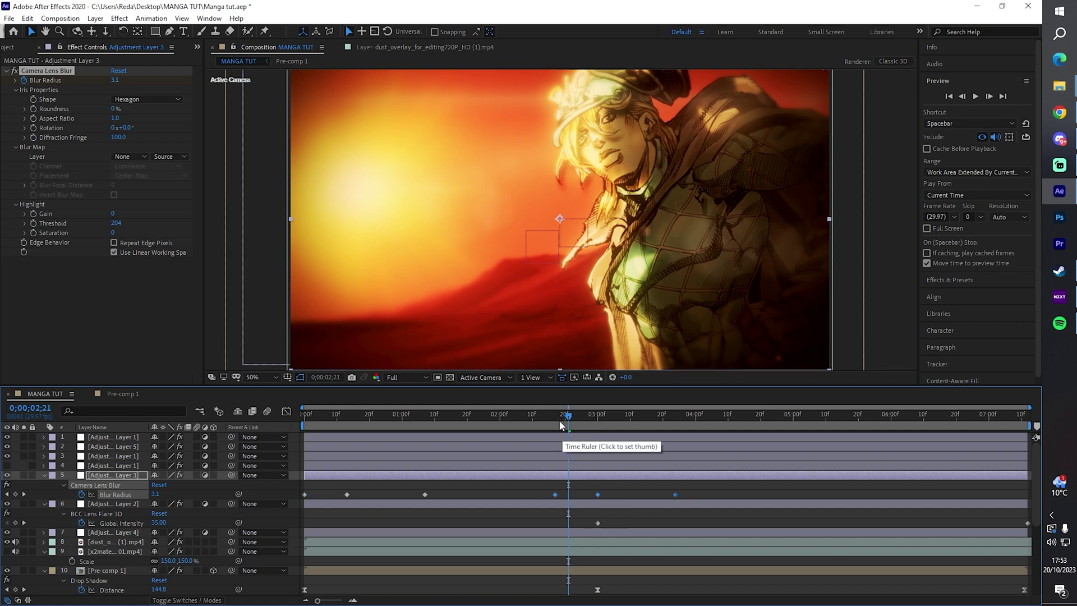
pyautogui.click(584, 418)
pyautogui.moveTo(584, 417); pyautogui.dragTo(283, 465)
# Step: Create a new adjustment layer, place it directly beneath Adjustment Layer 4 and apply S_Shake to it
pyautogui.click(115, 532)
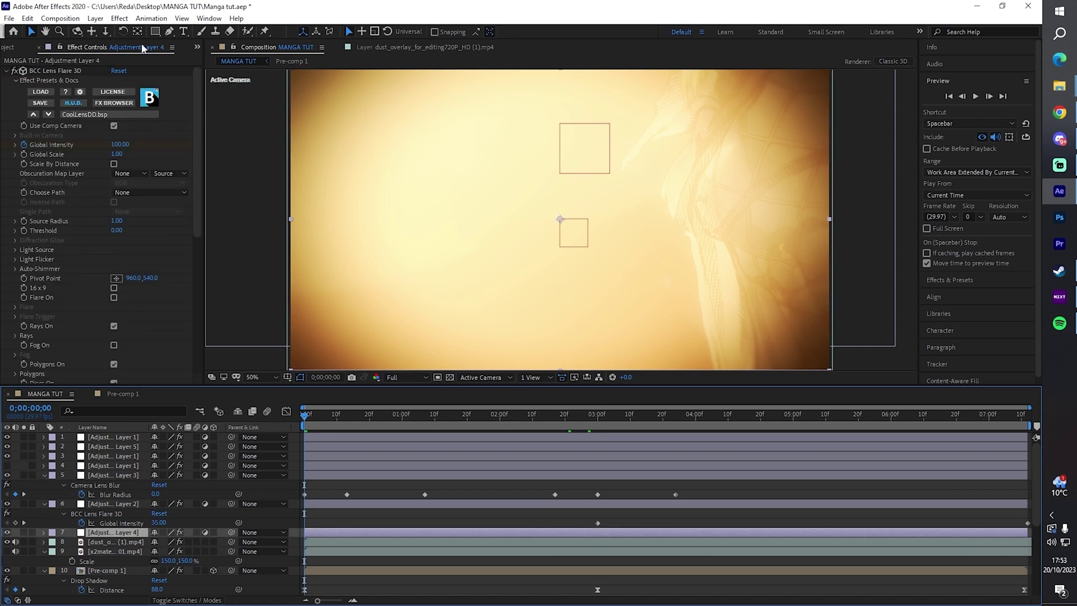
pyautogui.click(103, 21)
pyautogui.moveTo(120, 32)
pyautogui.click(314, 107)
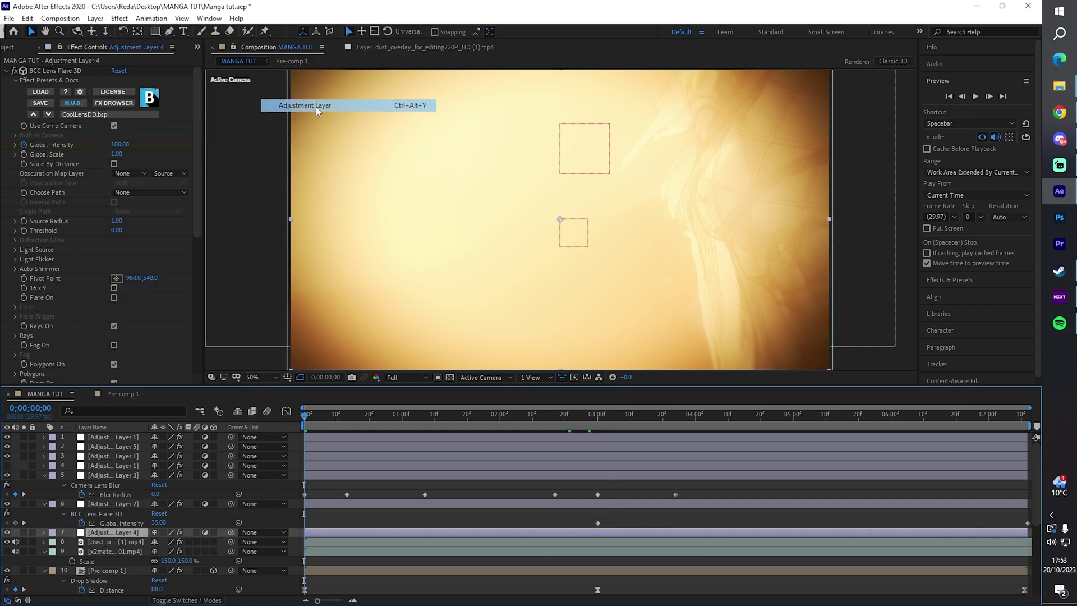
pyautogui.keyDown('shift'); pyautogui.click(92, 545); pyautogui.keyUp('shift')
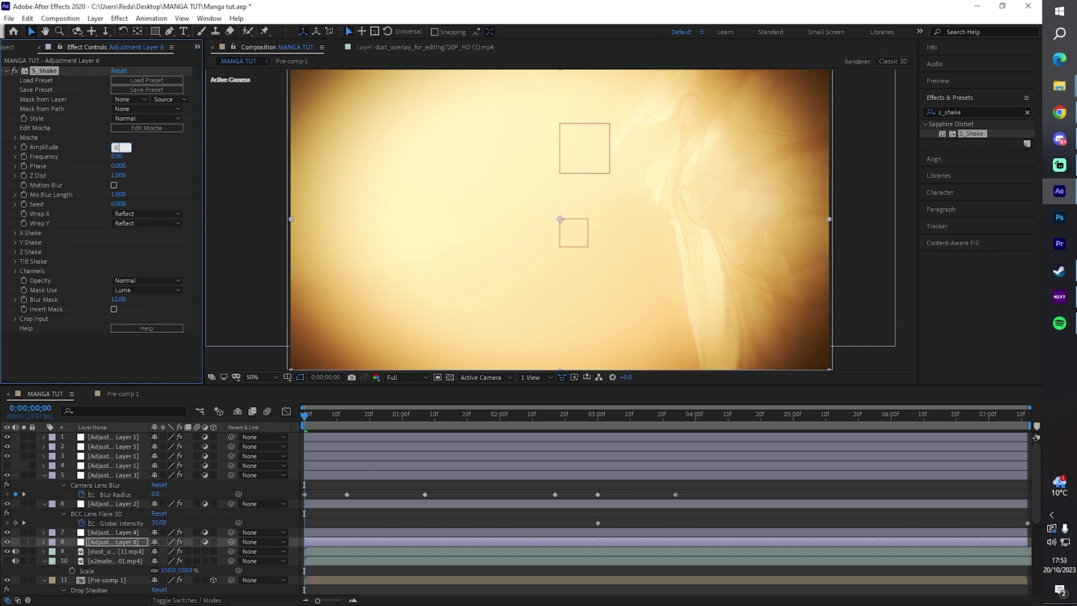
# Step: Set the S_Shake amplitude to 0.2 and its frequency to 4
pyautogui.write('0.2')
pyautogui.write('4')
pyautogui.press('Return')
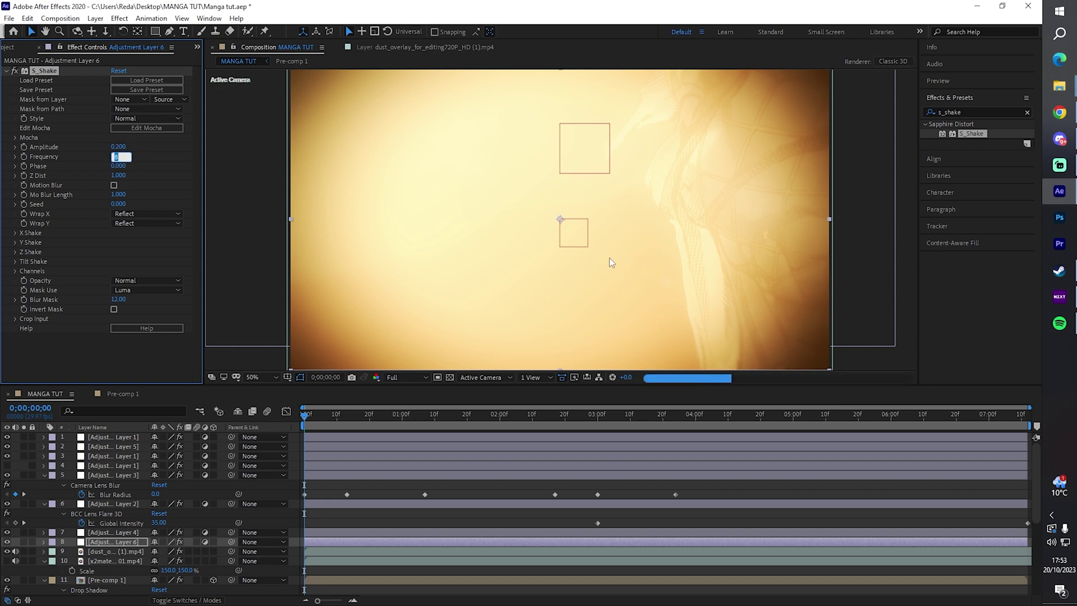
# Step: Reduce the preview resolution to Quarter and play the composition from its start to check the shake
pyautogui.click(385, 377)
pyautogui.click(398, 436)
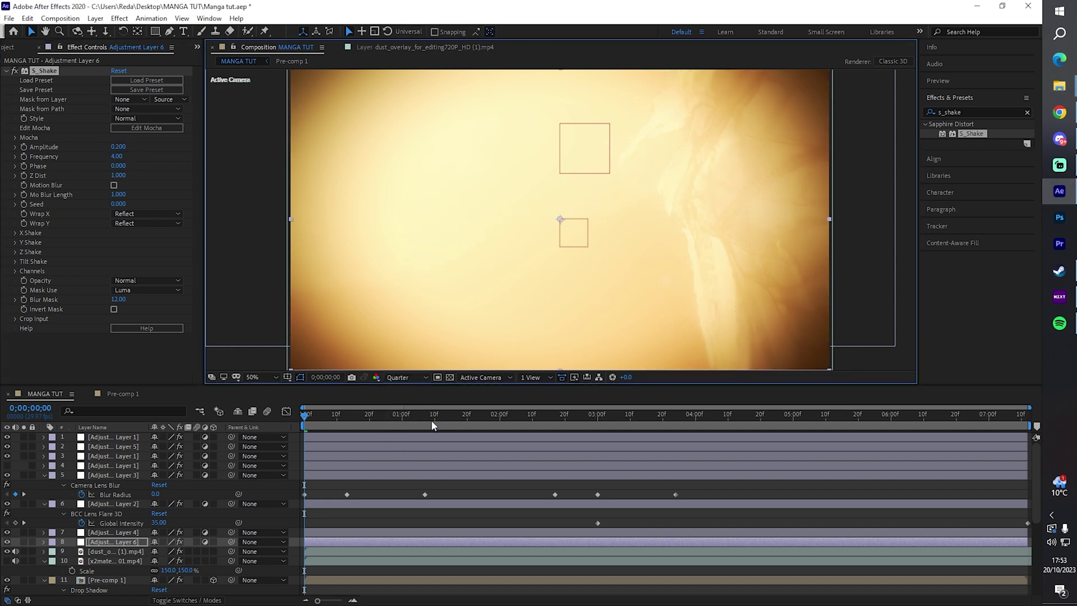
pyautogui.press('space')
pyautogui.click(953, 82)
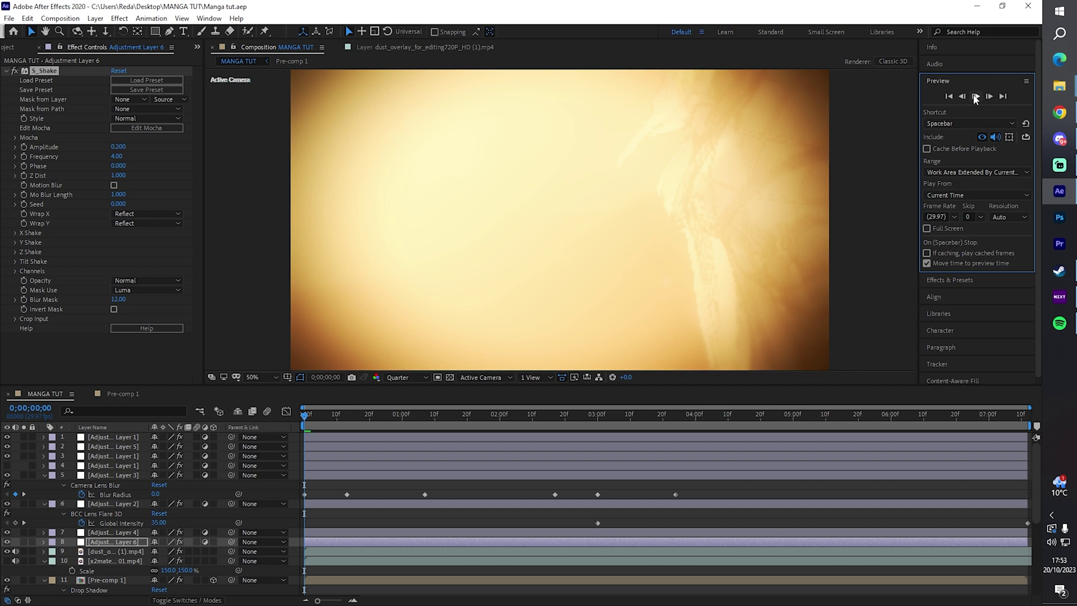
pyautogui.click(975, 97)
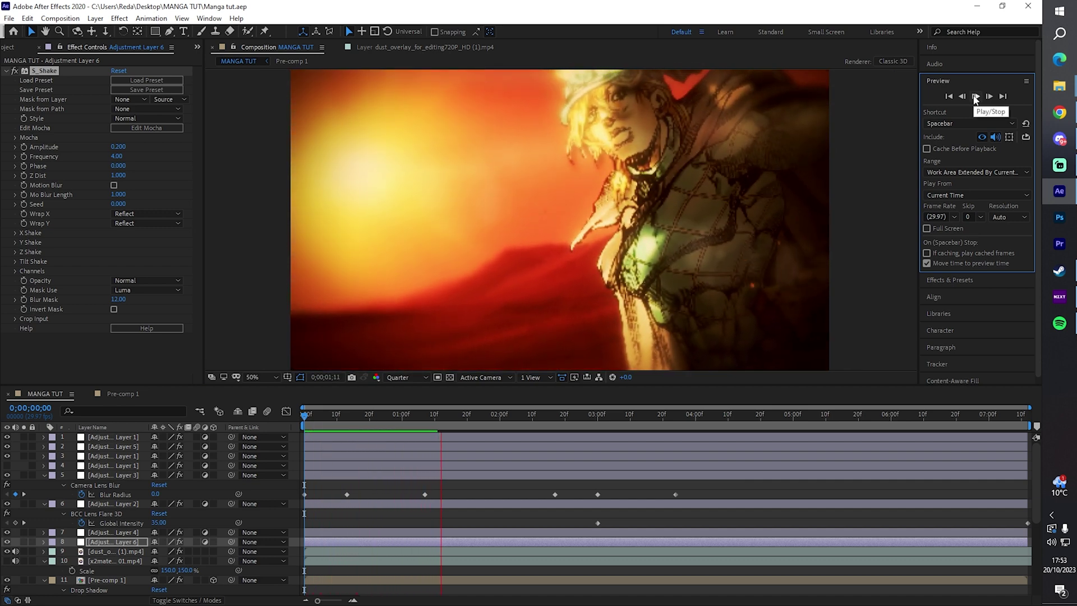
pyautogui.click(975, 96)
# Step: Slow the S_Shake frequency to 1 and raise its amplitude to 0.5
pyautogui.click(117, 157)
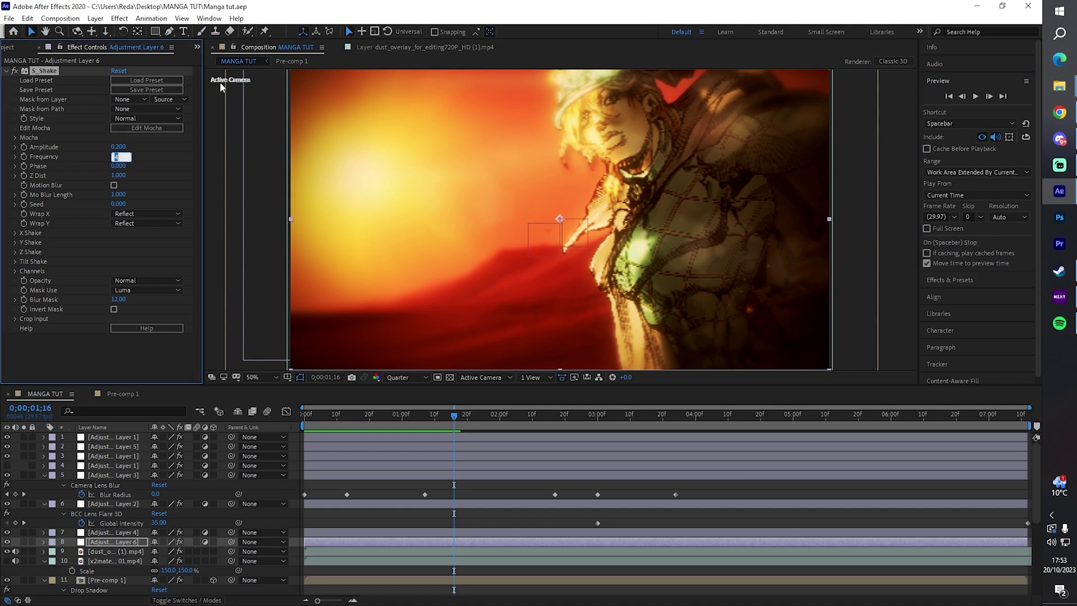
pyautogui.write('1')
pyautogui.click(117, 146)
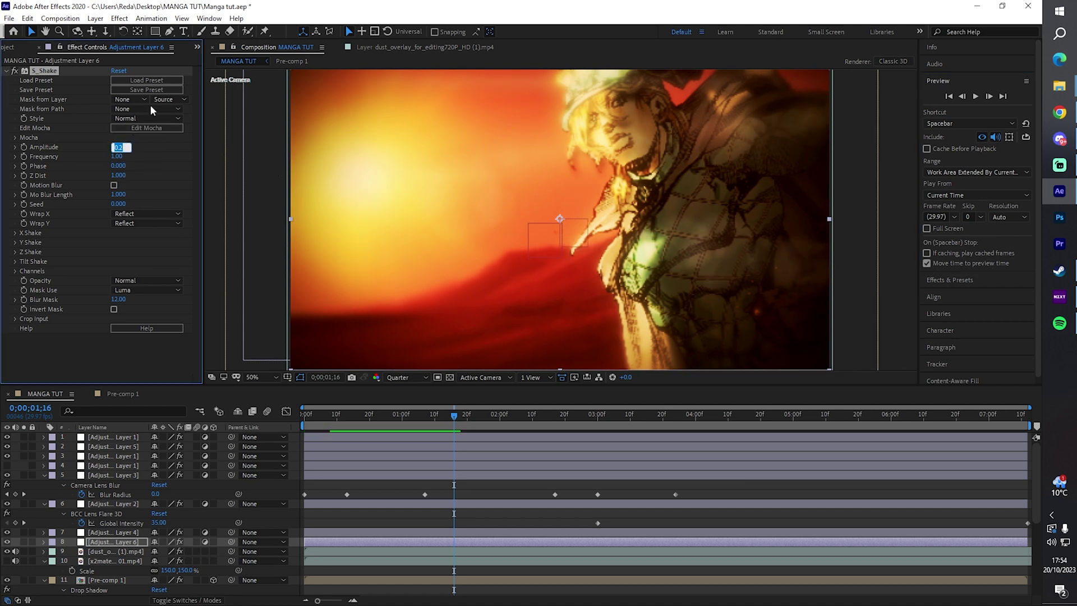
pyautogui.write('0.5')
# Step: Preview the adjusted shake from the beginning of the composition
pyautogui.moveTo(310, 418); pyautogui.dragTo(288, 433)
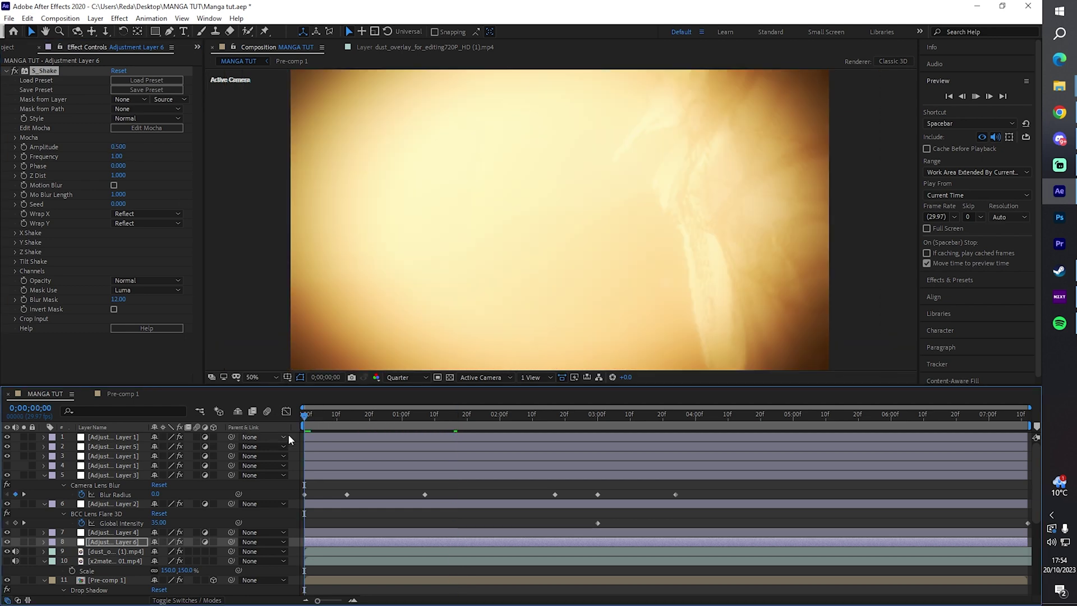
pyautogui.press('space')
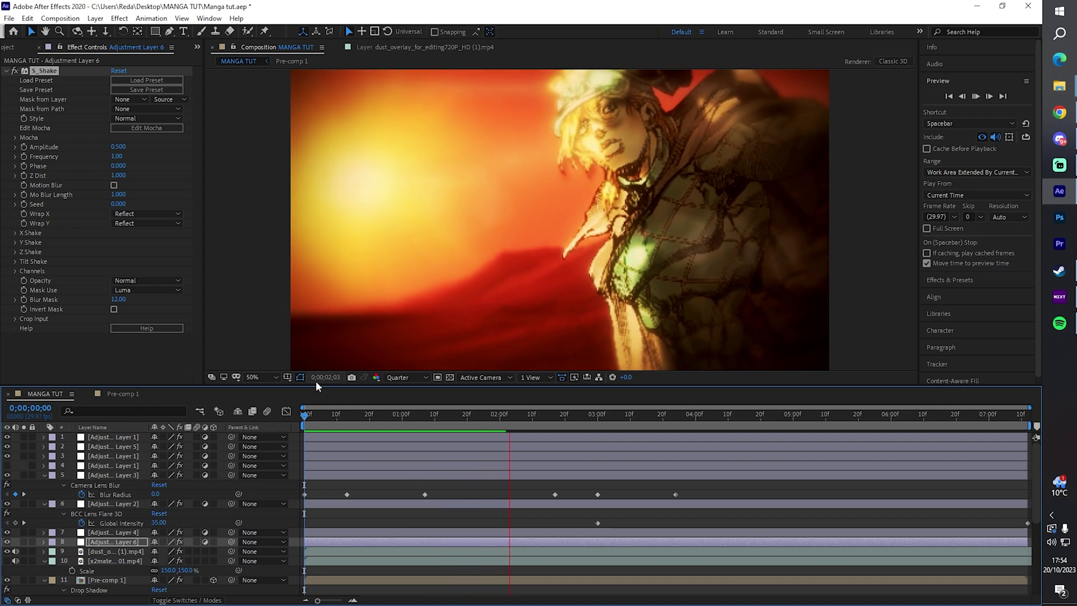
pyautogui.press('space')
# Step: Set the S_Shake frequency to 0.5 and return to the composition's start
pyautogui.click(117, 156)
pyautogui.write('0.5')
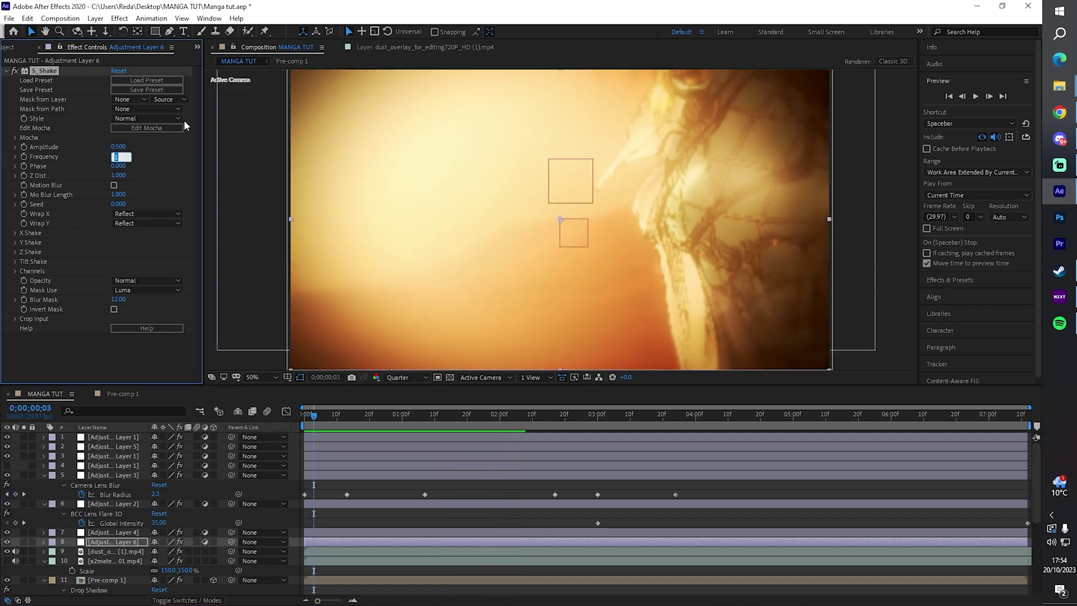
pyautogui.moveTo(308, 416); pyautogui.dragTo(255, 416)
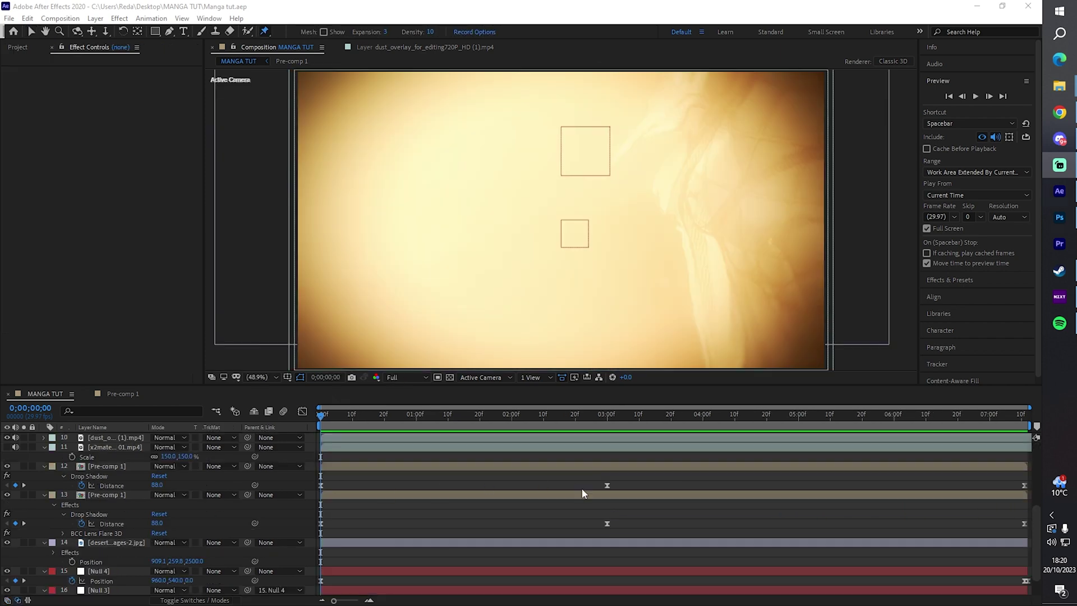
# Step: Scrub through the MANGA TUT composition to review the animation
pyautogui.click(1051, 544)
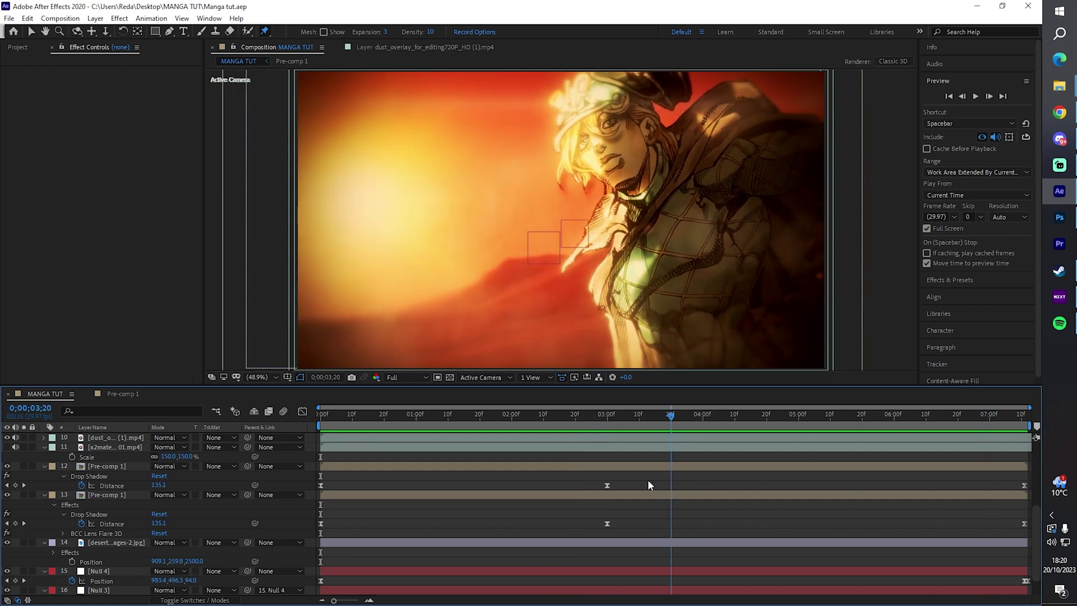
pyautogui.moveTo(648, 480); pyautogui.dragTo(320, 477)
pyautogui.moveTo(476, 427); pyautogui.dragTo(527, 443)
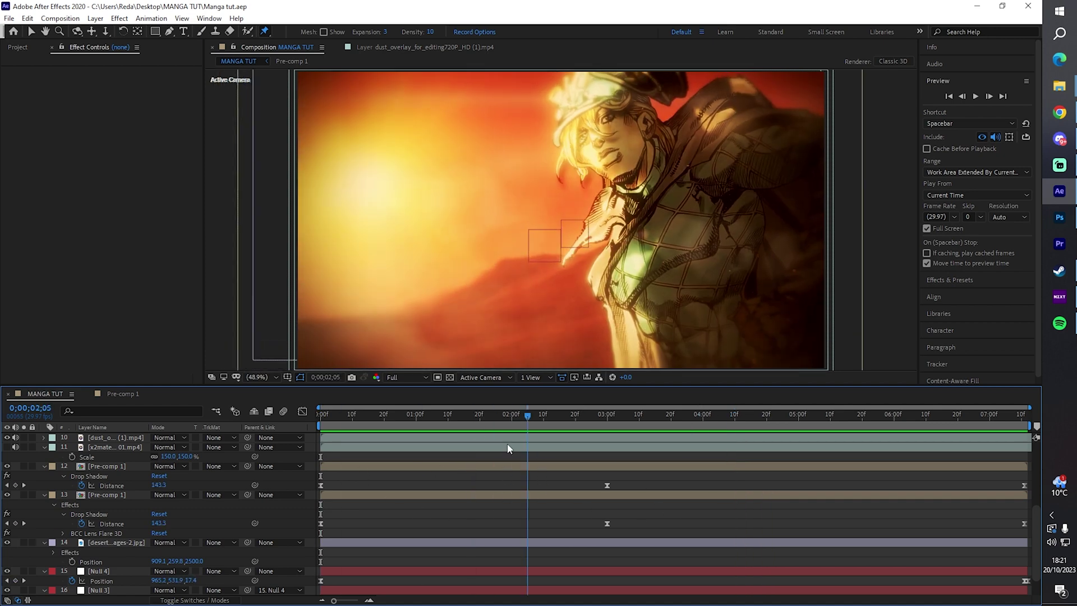